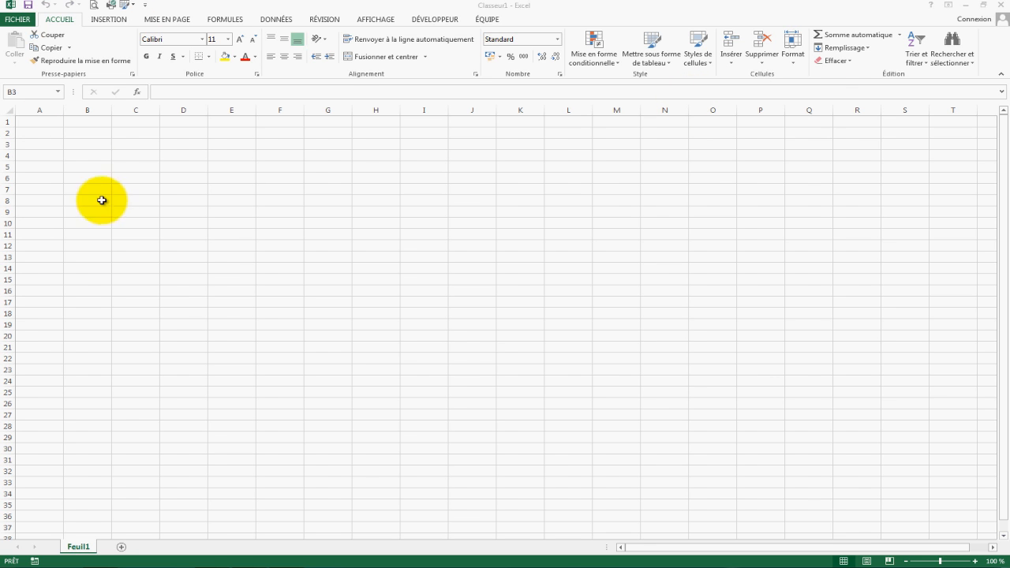
Step: Enter équipe 1 in cell B2 and équipe 2 in cell B4
left_click(89, 149)
left_click(83, 135)
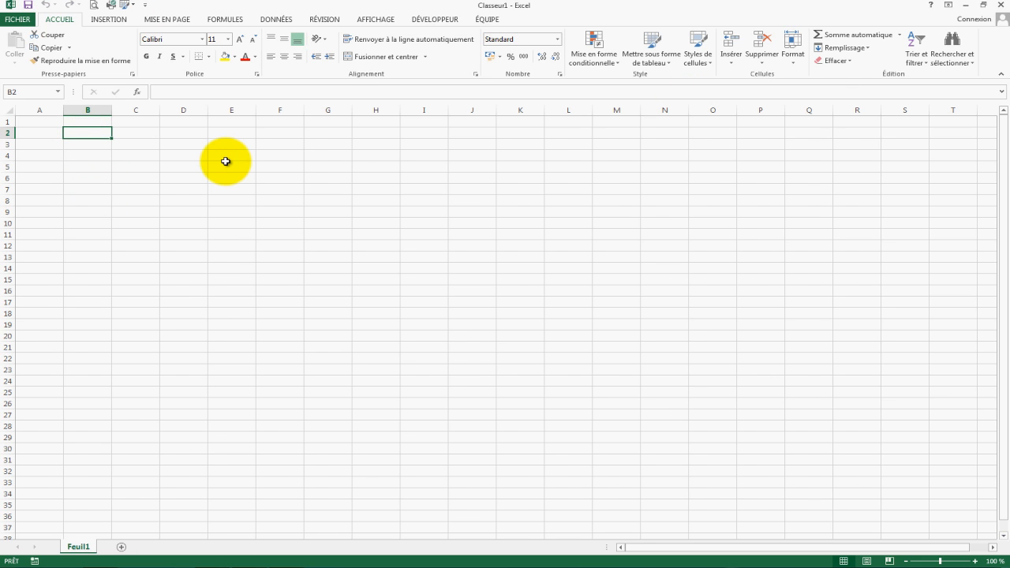
type("équipe 1")
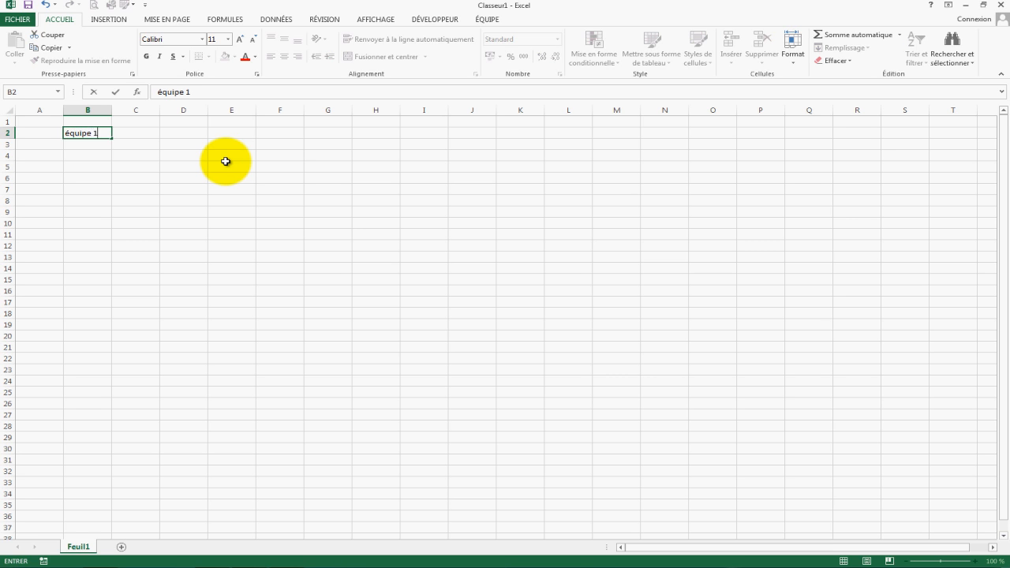
key("Return")
key("Return")
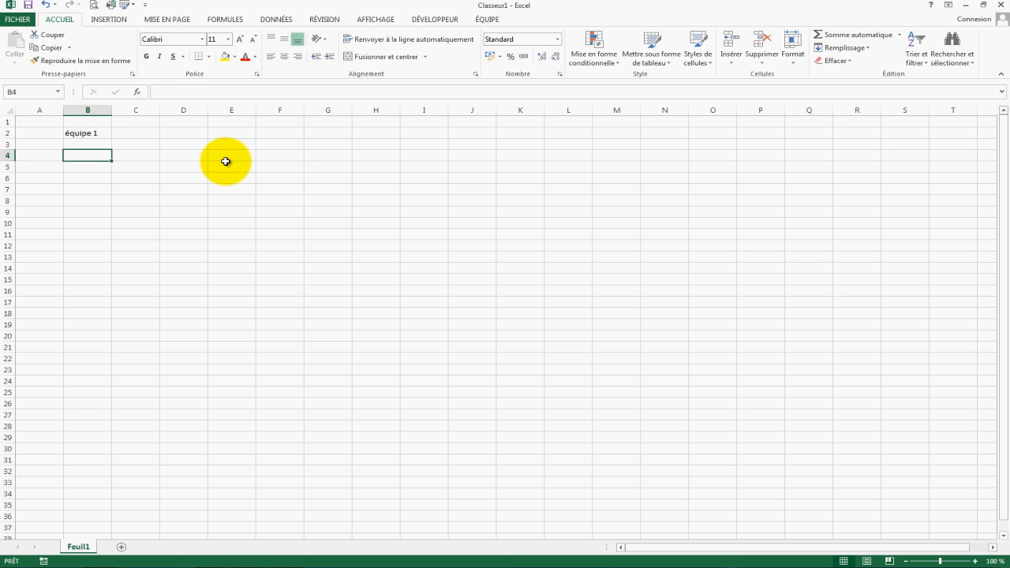
type("équipe 2")
key("Return")
key("Return")
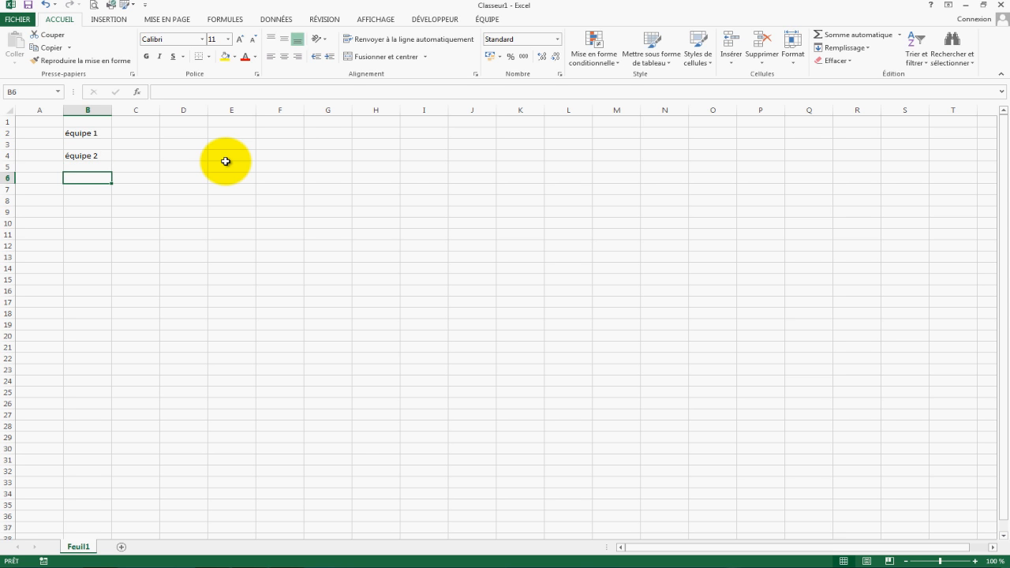
Step: Continue the team list in column B with équipe 3 in B6 and équipe 4 in B8
type("équipe ")
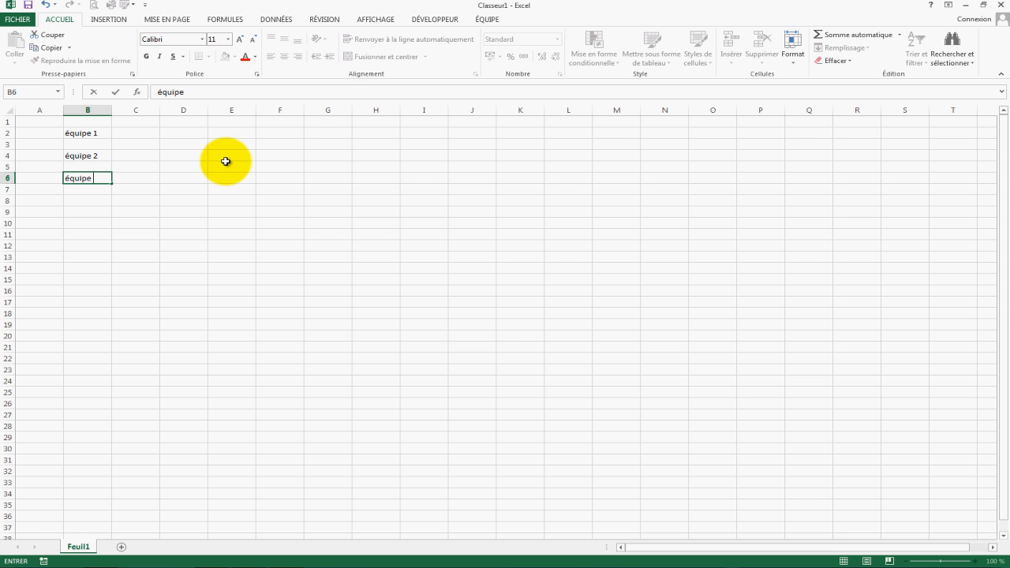
type("3")
key("Return")
key("Return")
type("équip")
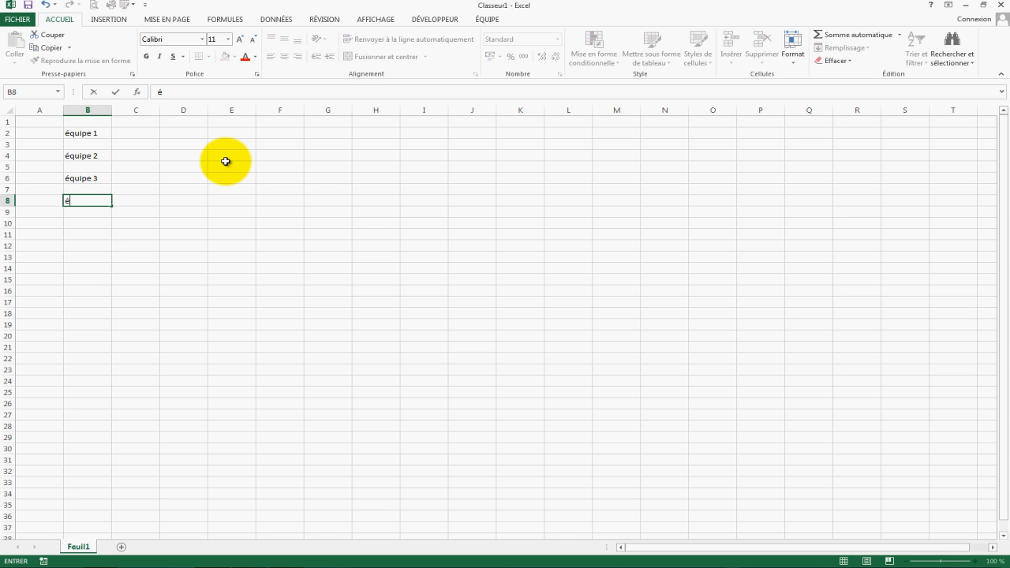
type("e 4")
key("Return")
key("Return")
Step: Add équipe 5 in B10 and équipe 6 in B12
type("é")
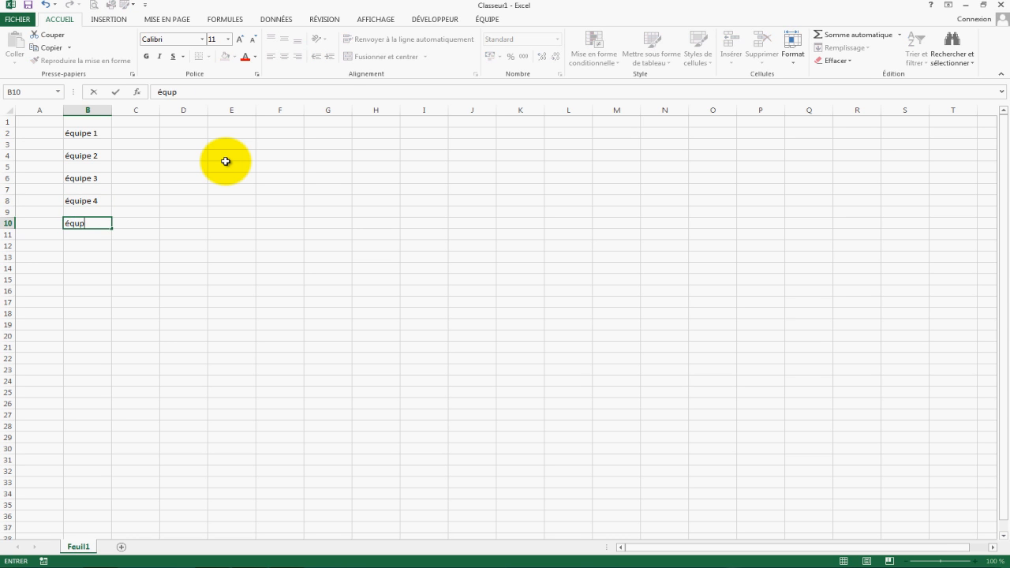
type("quipe 5")
key("Return")
key("Return")
type("équipe 6")
key("Return")
key("Return")
Step: Complete the team list with équipe 7 in B14 and équipe 8 in B16
type("équipe")
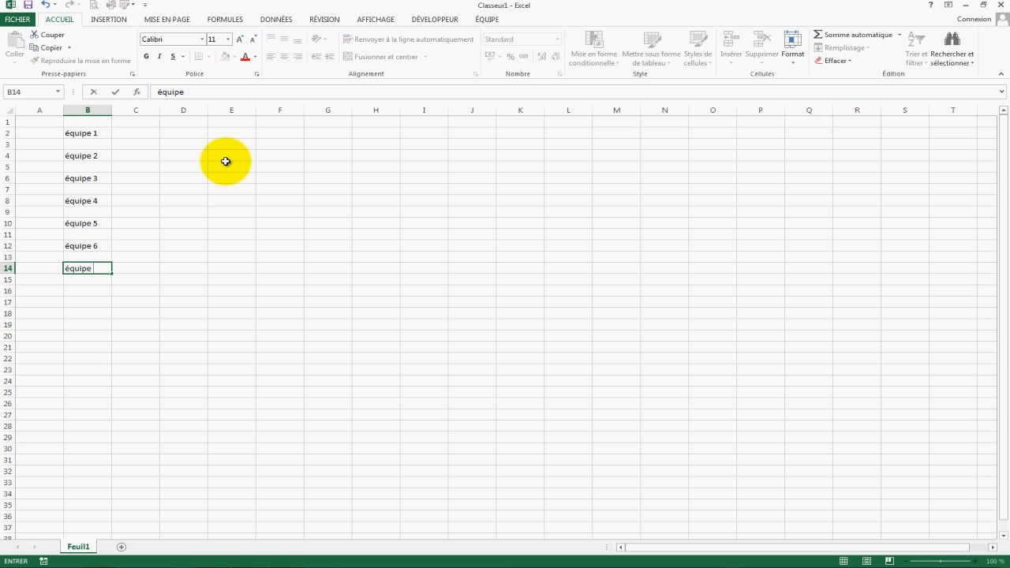
key("Return")
key("Return")
type("équipe ")
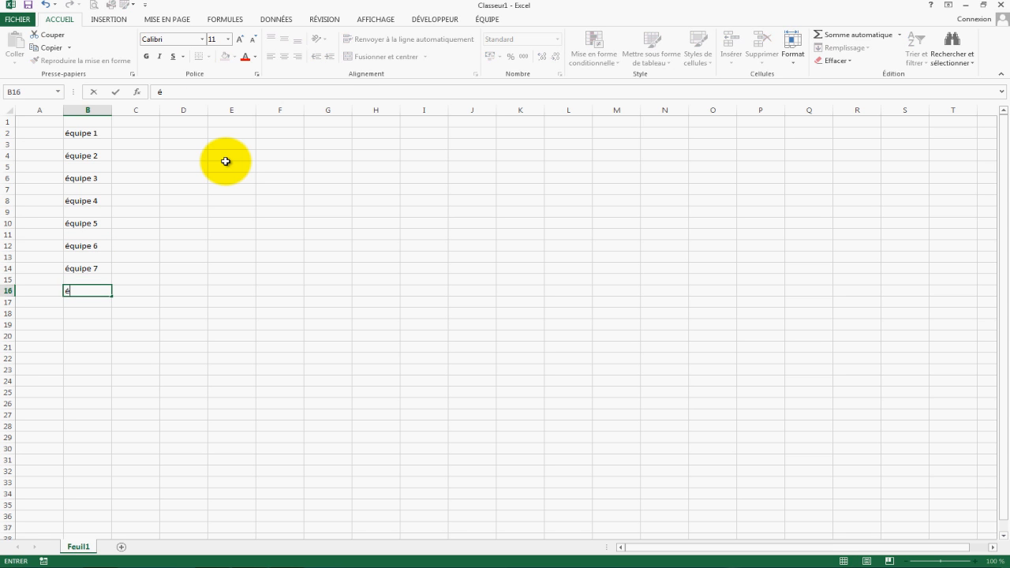
type("8")
key("Right")
Step: Narrow column C to a slim column beside the team names
key("Up")
key("Up")
key("Up")
key("Up")
key("Up")
key("Up")
key("Up")
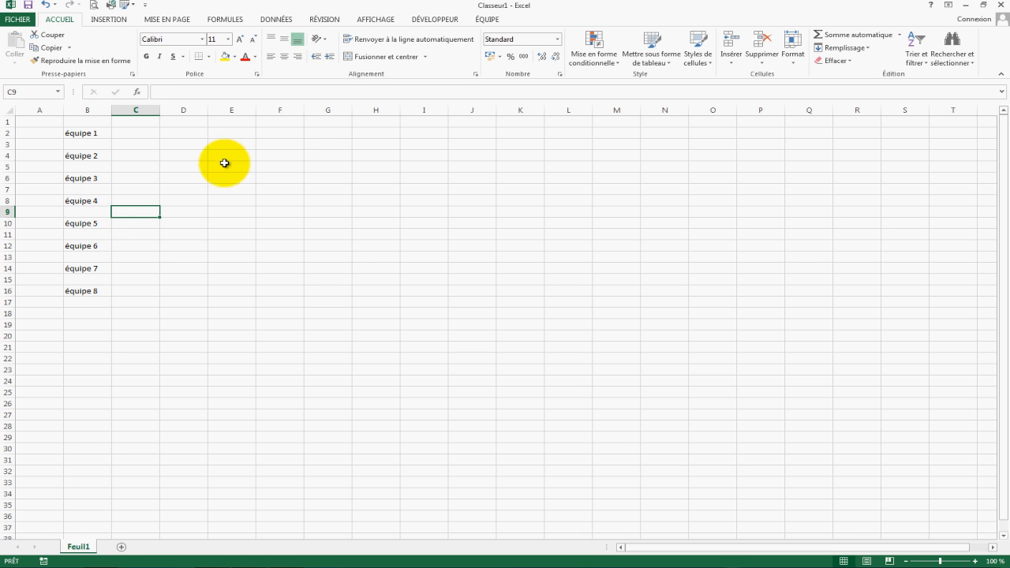
left_click_drag(160, 111, 129, 112)
Step: Apply a thick box border to each team name cell in column B, from B2 to B16 on the even rows
left_click(118, 132)
left_click(101, 133)
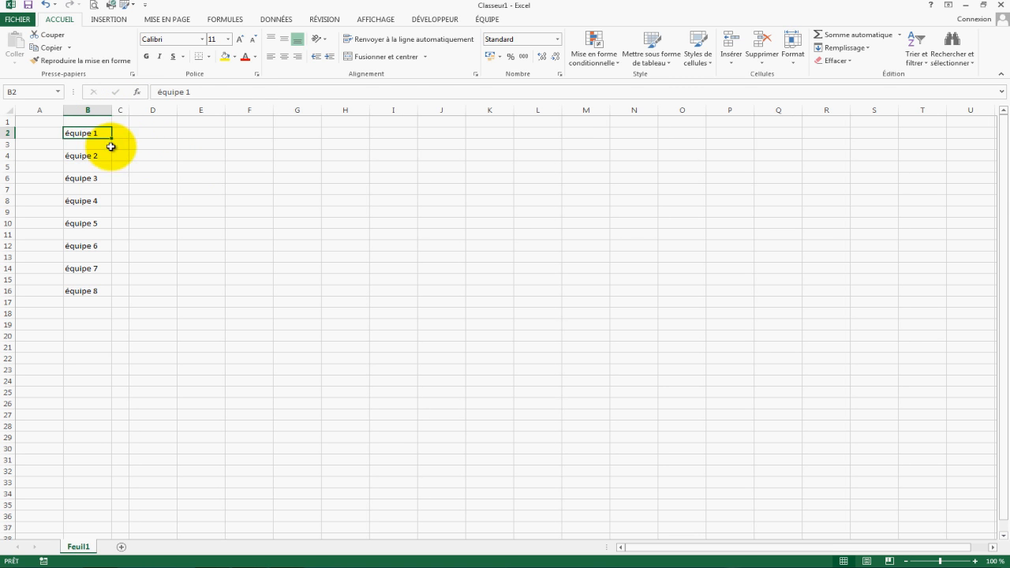
left_click(210, 57)
left_click(235, 178)
left_click(79, 157, "ctrl")
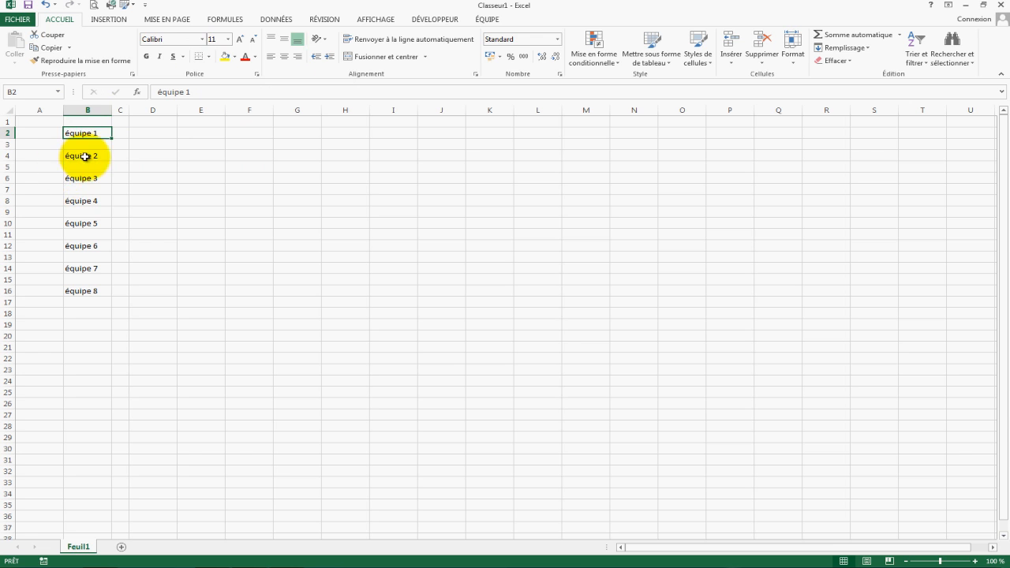
left_click(84, 179, "ctrl")
left_click(88, 202, "ctrl")
left_click(89, 223, "ctrl")
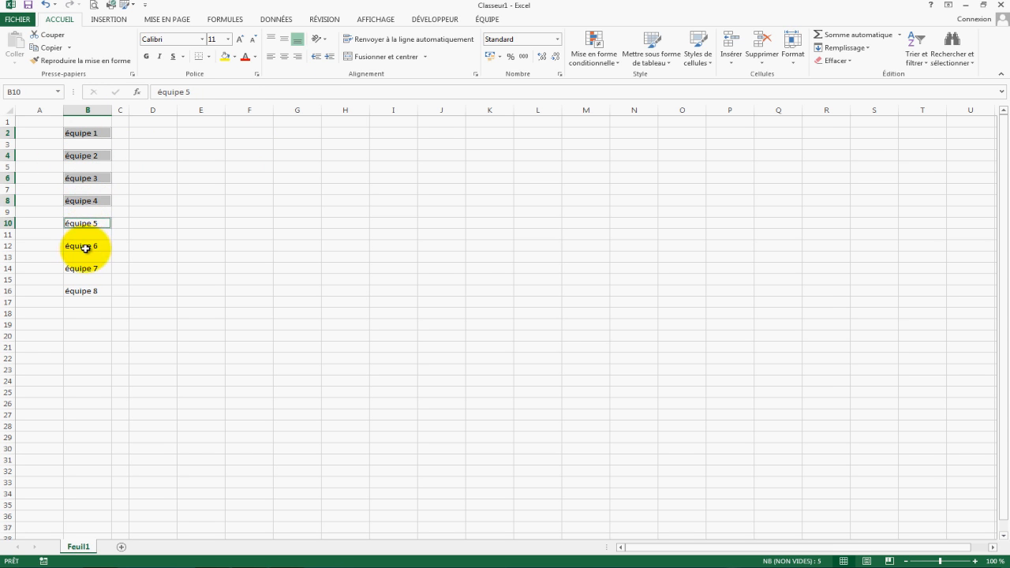
left_click(86, 246, "ctrl")
left_click(86, 269, "ctrl")
left_click(86, 291, "ctrl")
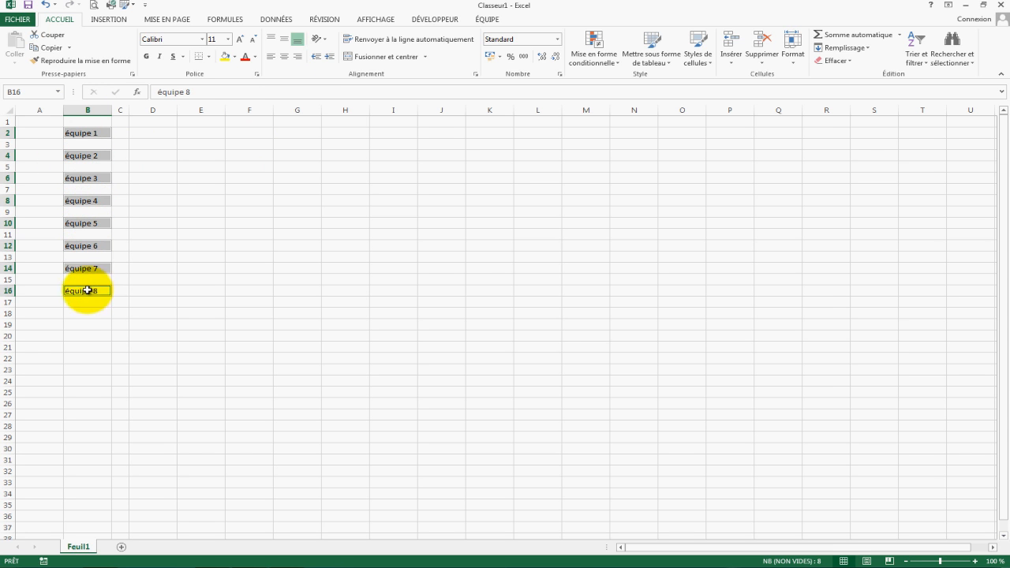
left_click(210, 58)
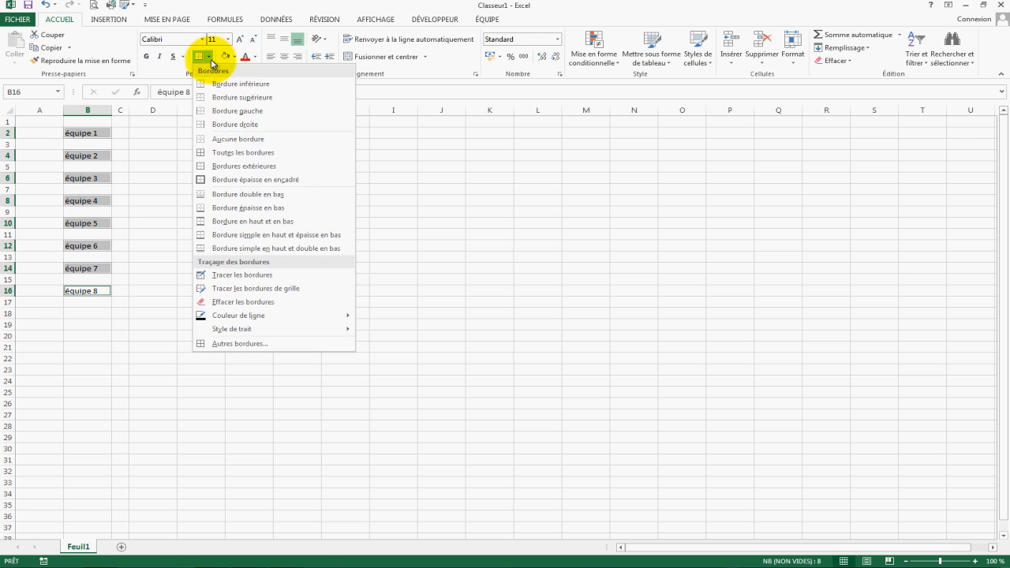
left_click(229, 178)
Step: Apply the same thick box border to the result cells C2 to C16 beside each team, and widen column C slightly
left_click(124, 134)
left_click(119, 157, "ctrl")
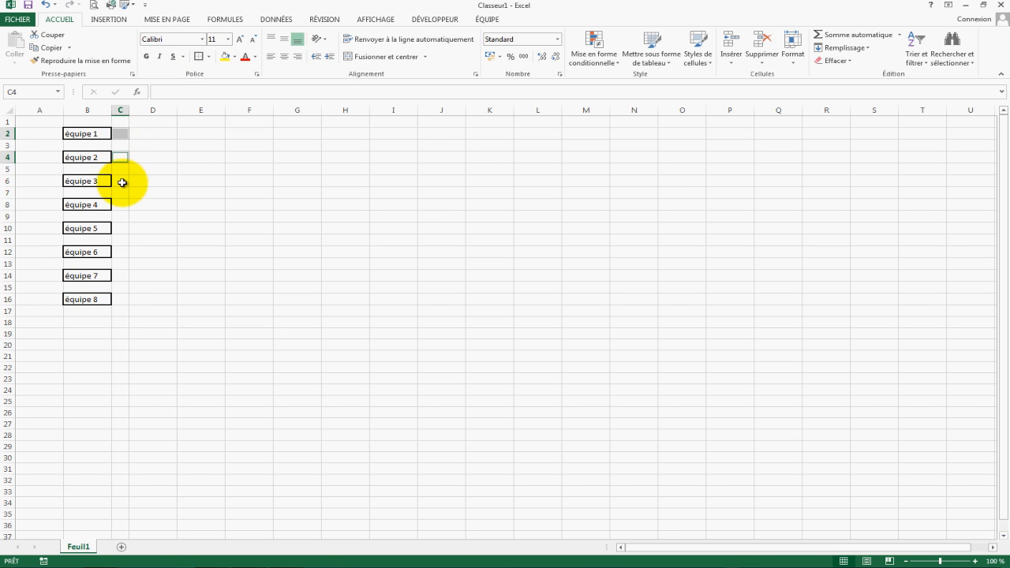
left_click(124, 181, "ctrl")
left_click(125, 205, "ctrl")
left_click(126, 229, "ctrl")
left_click(124, 253, "ctrl")
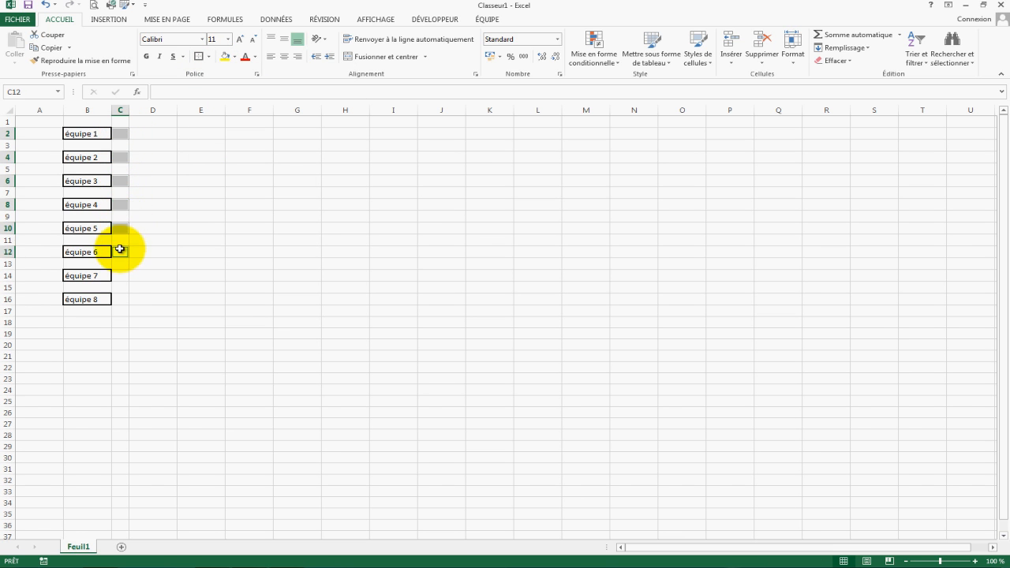
left_click(124, 276, "ctrl")
left_click(124, 298, "ctrl")
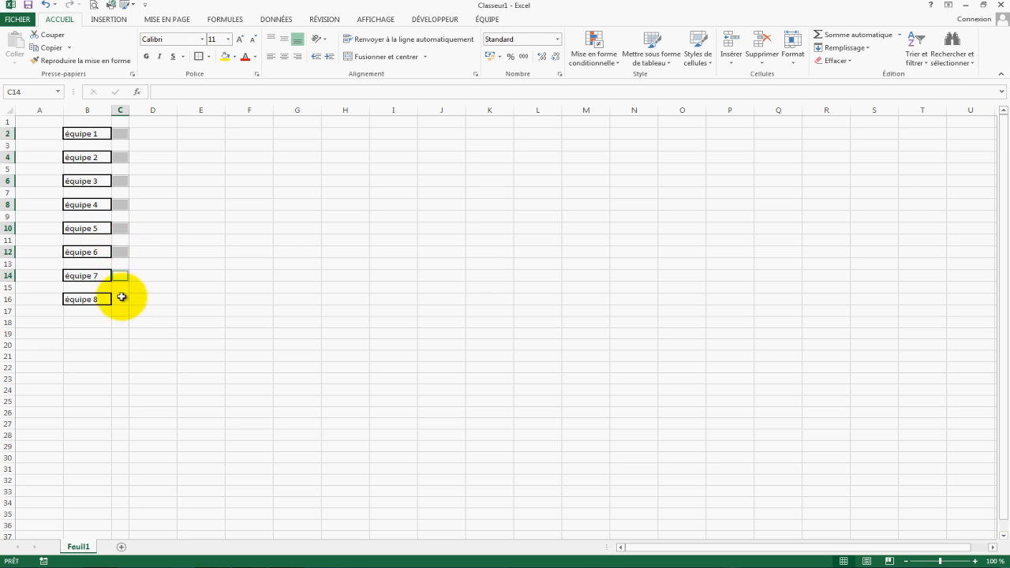
left_click(199, 56)
left_click(238, 254)
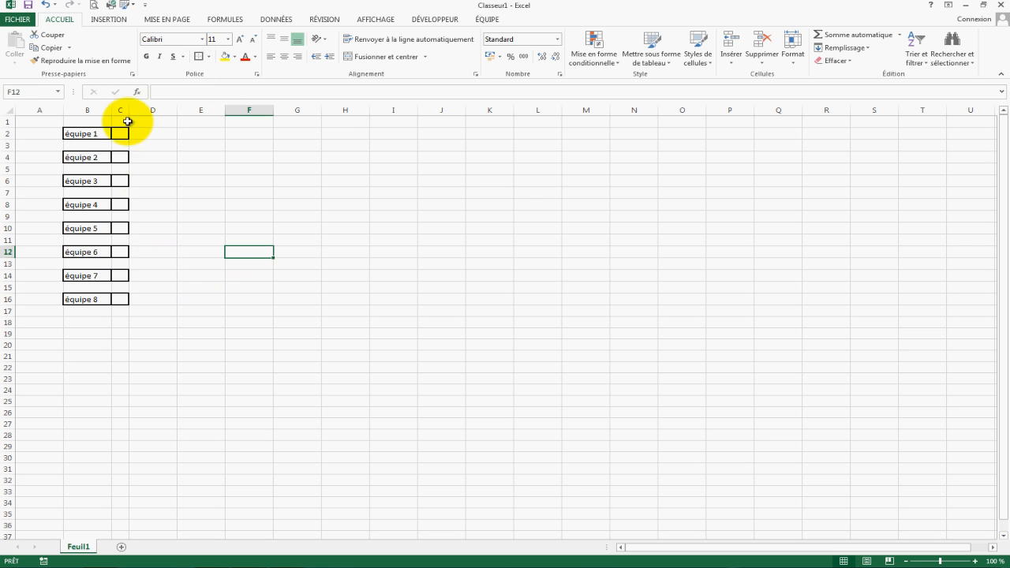
left_click_drag(128, 109, 131, 110)
left_click(287, 347)
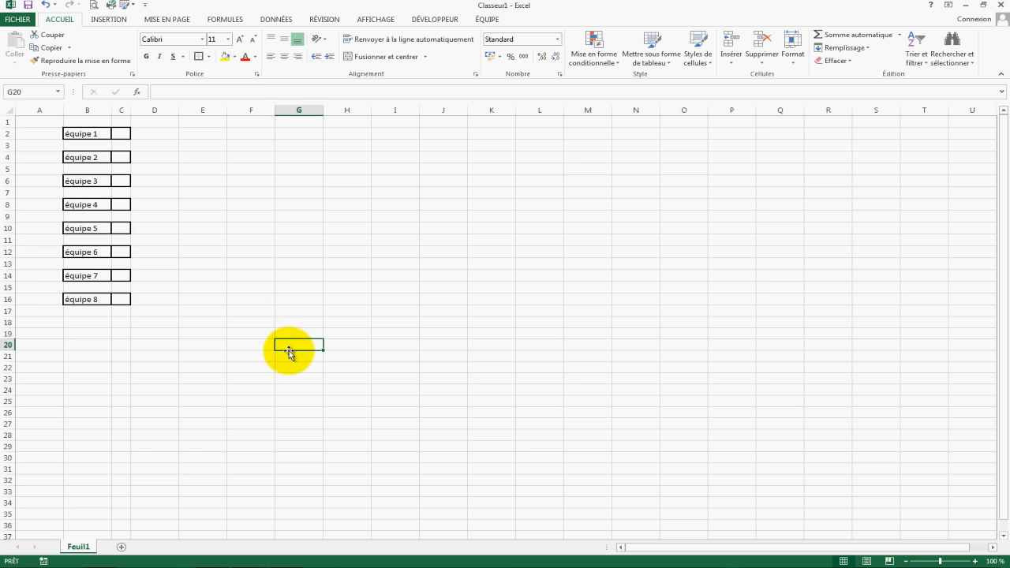
Step: Add a legend below the teams with "w = win" in B23 and "L =Lose" in B24
left_click(99, 379)
type("w = win")
key("Return")
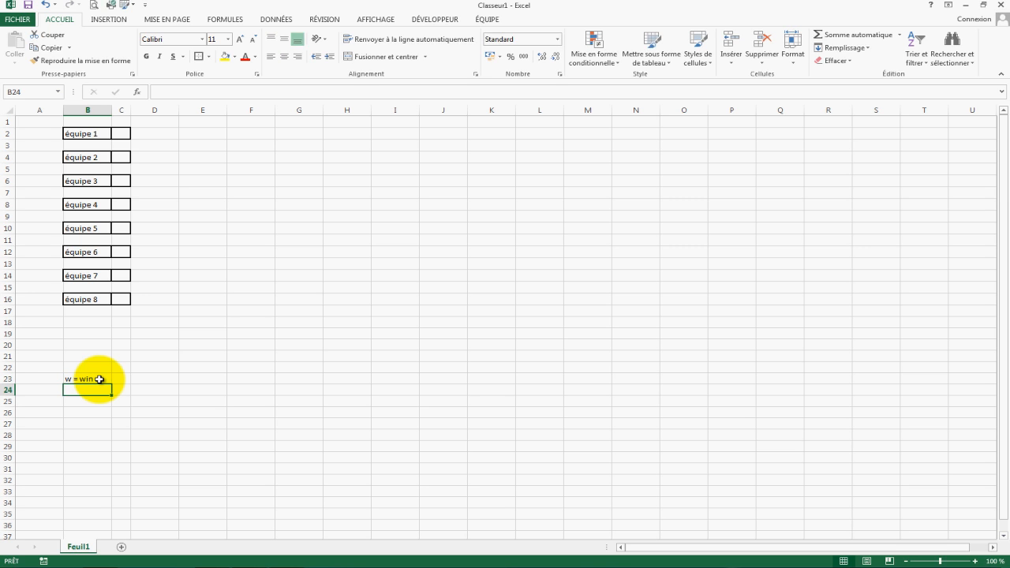
type("L =Lose")
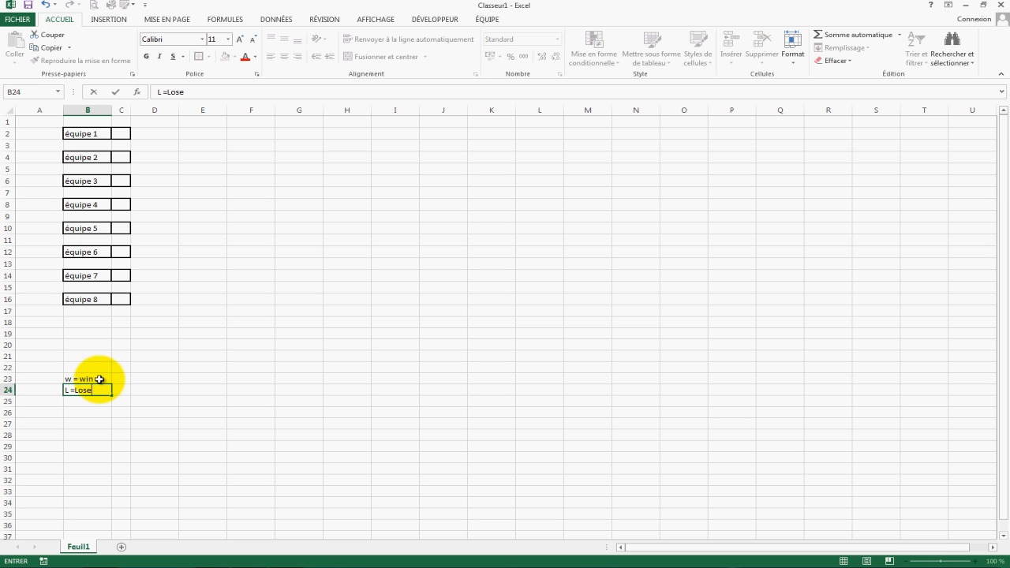
key("Tab")
left_click(233, 300)
Step: Start a SI formula in E3 that tests whether C2 equals "w" and returns B2 if true
left_click(126, 134)
left_click(185, 135)
left_click(193, 145)
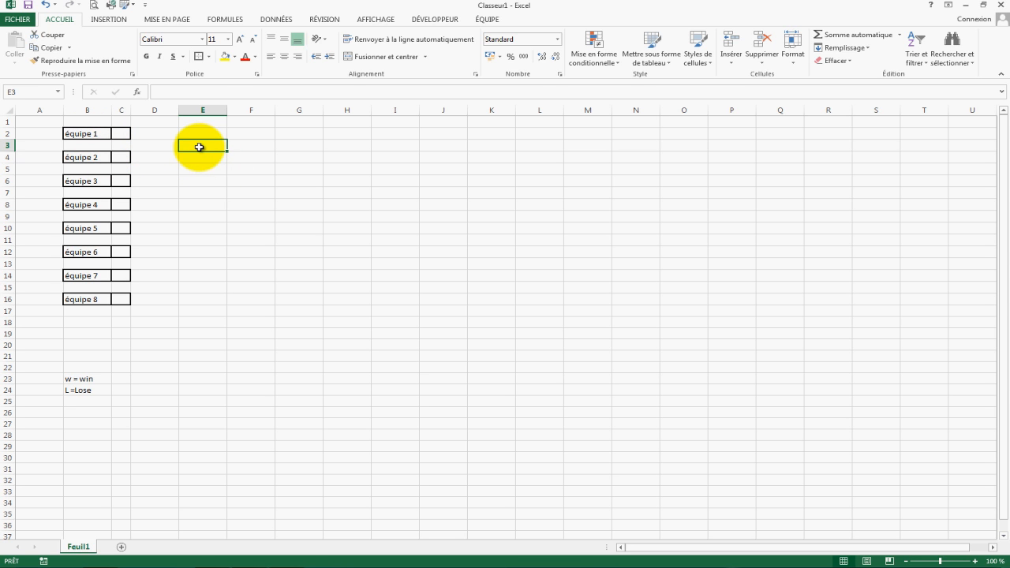
type("=si(")
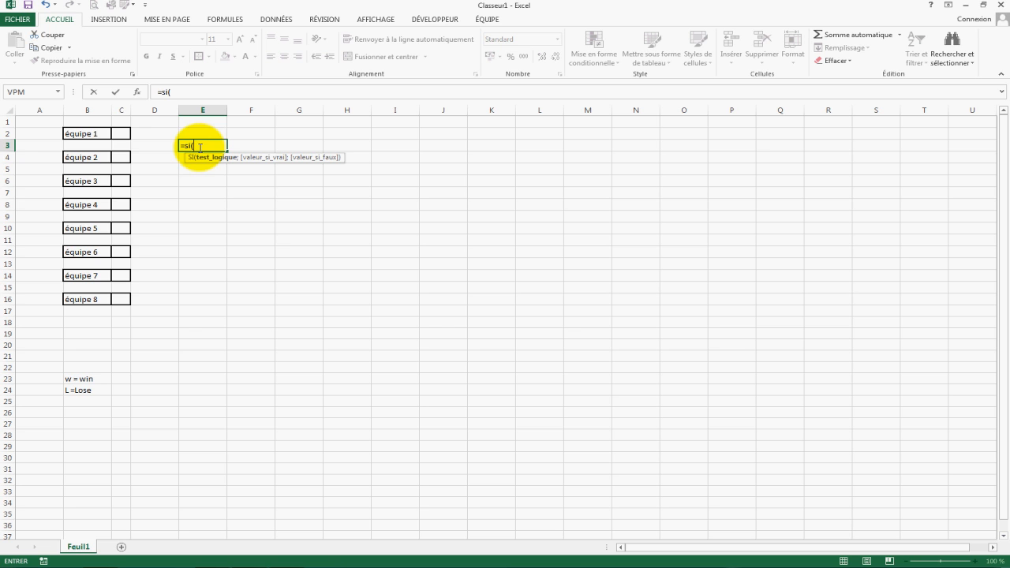
left_click(121, 136)
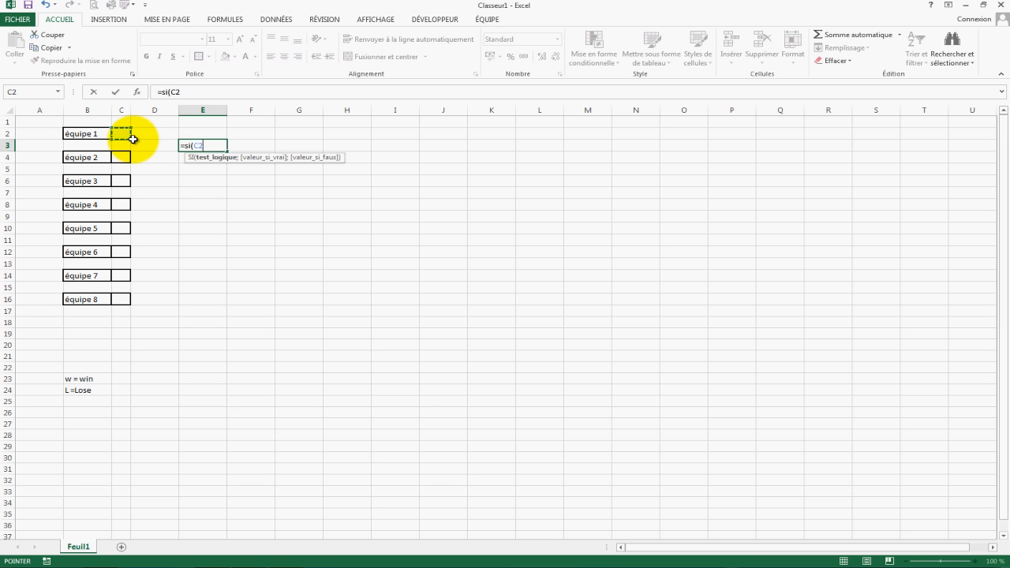
type("=")
type("wé")
key("BackSpace")
type("\";")
left_click(86, 134)
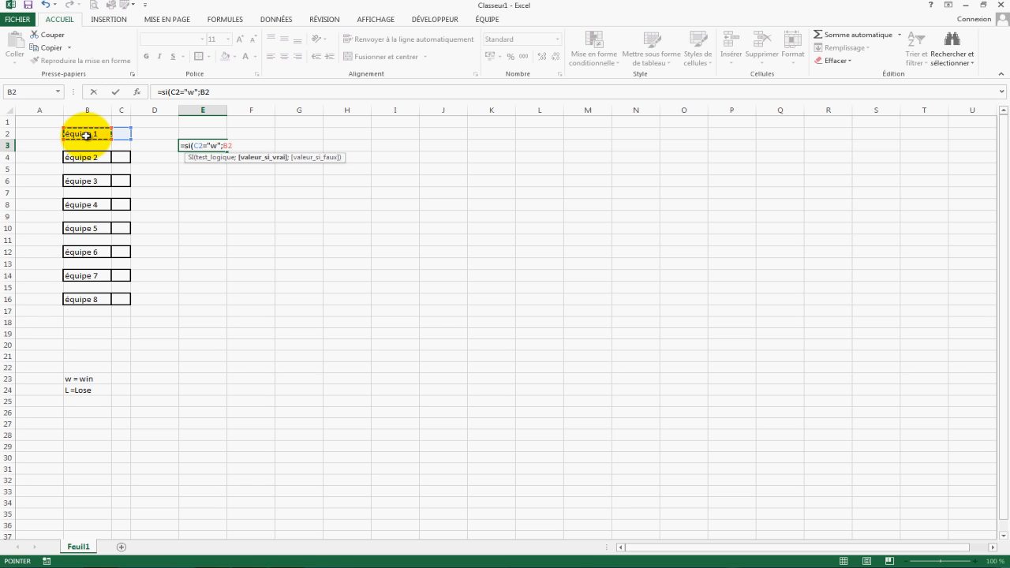
type(";")
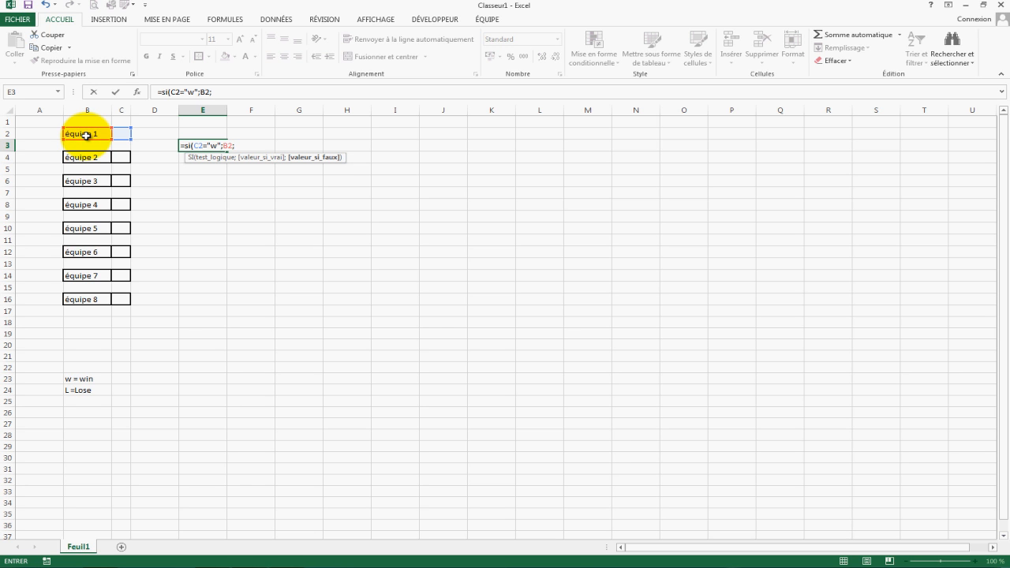
Step: Nest a second SI in E3 returning B4 if C4 equals "w", otherwise an empty text, and accept the closing-parenthesis correction
type("si(")
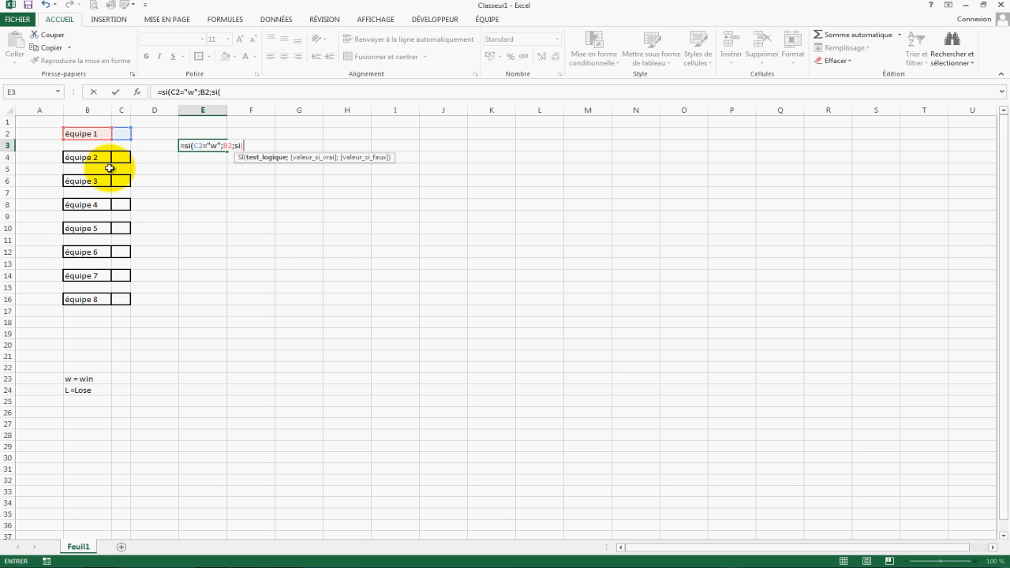
left_click(121, 158)
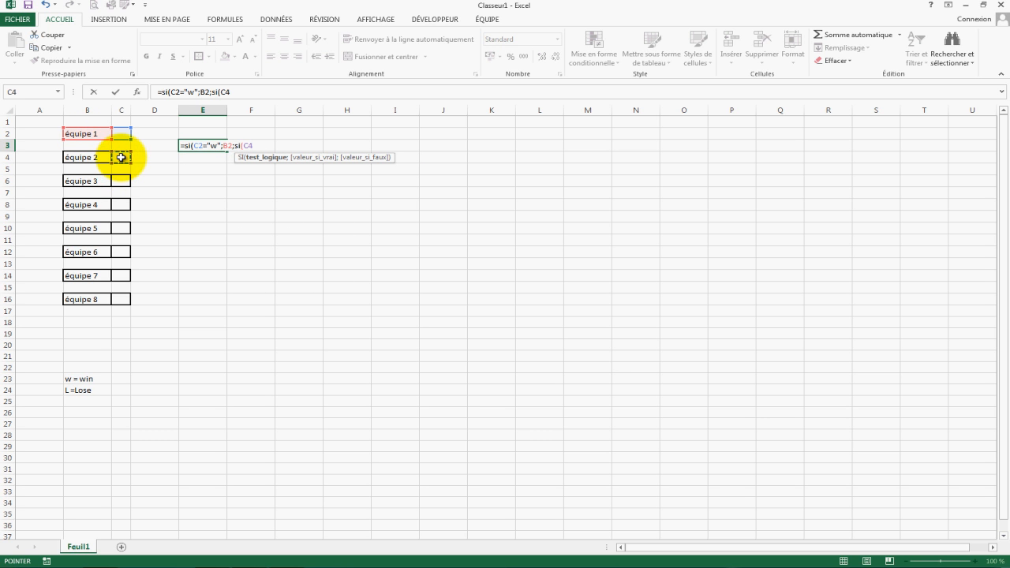
type("=\"w\";")
left_click(100, 157)
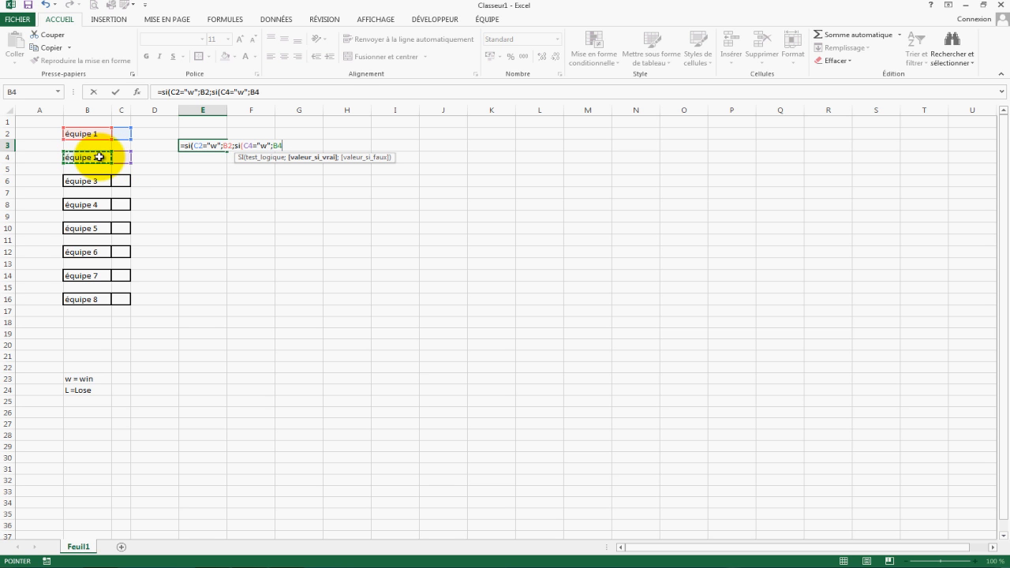
type(";")
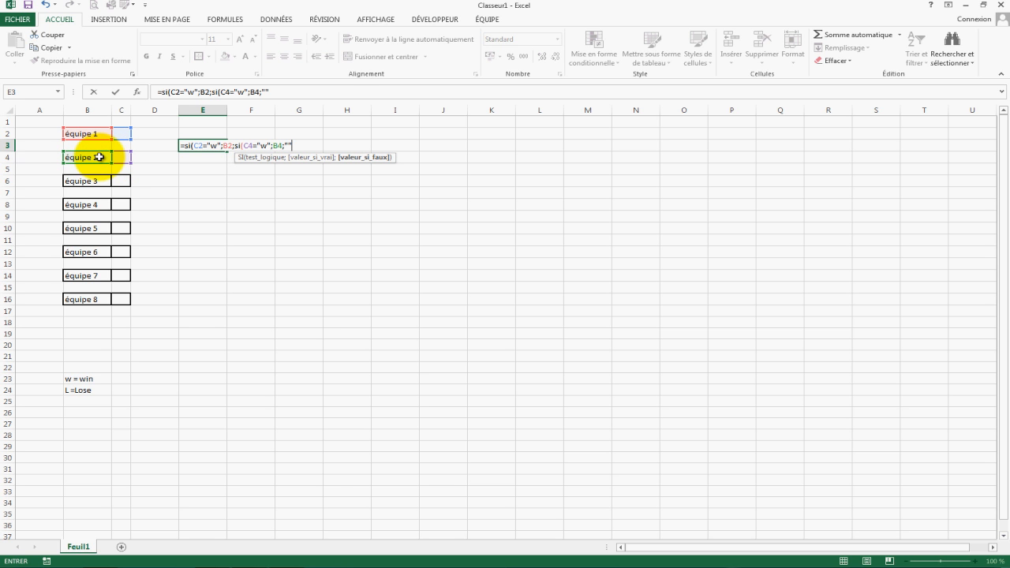
type("\"\")")
key("Return")
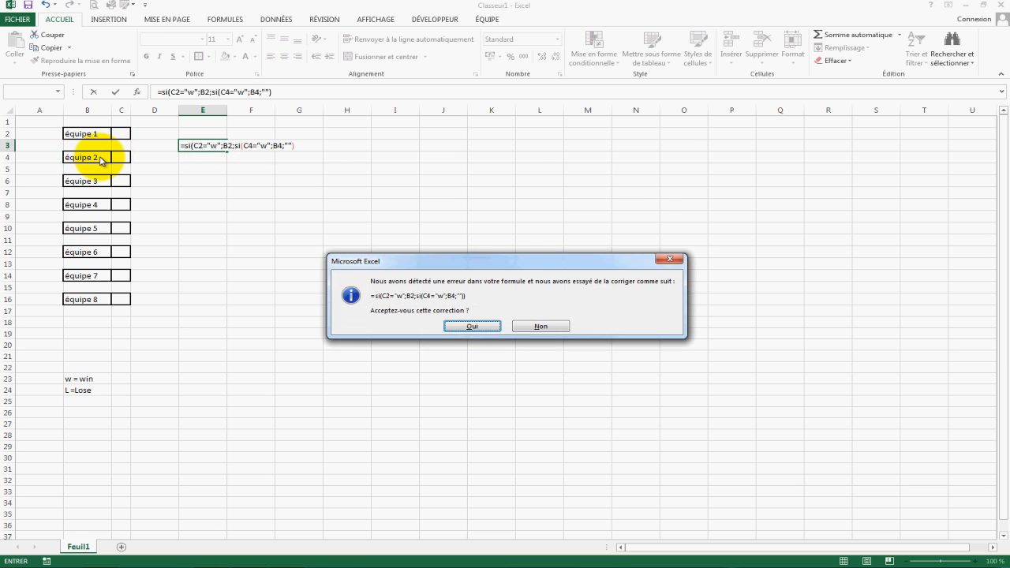
key("Return")
key("Up")
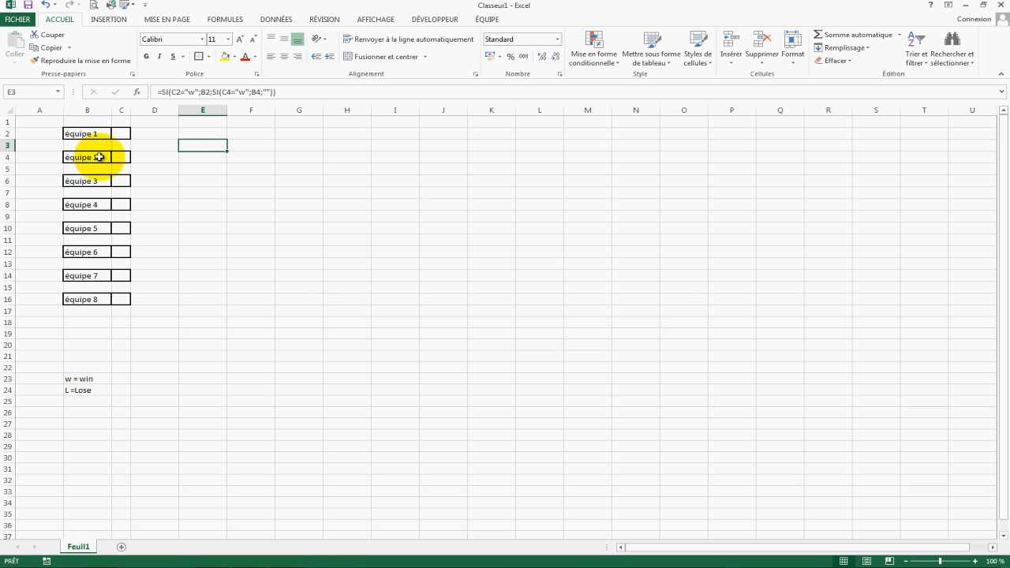
Step: Test the E3 formula by entering w as the result for équipe 1 in C2
left_click(118, 133)
type("w")
key("Return")
Step: Replace the result for équipe 1 in C2 with l
key("Up")
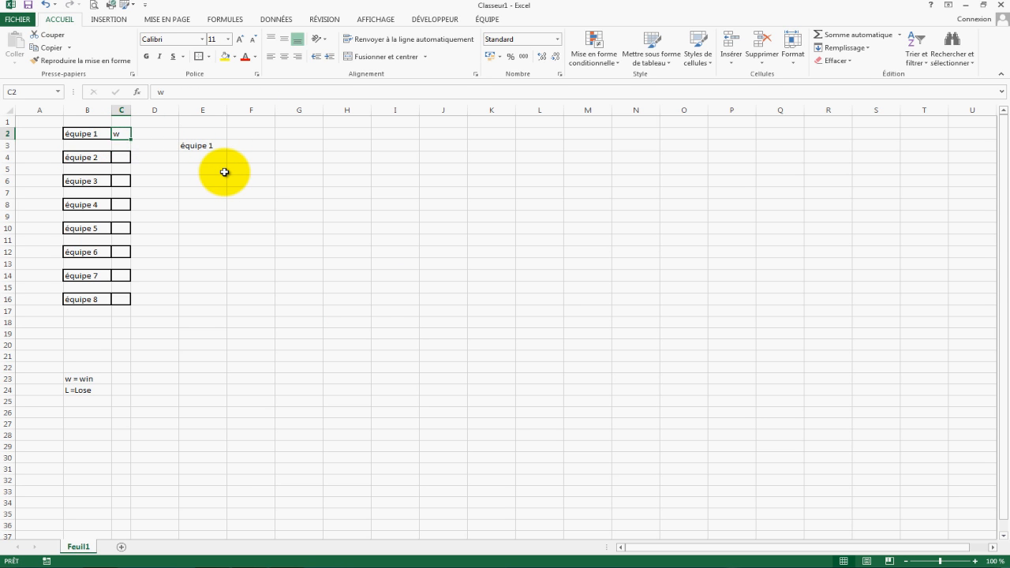
key("Delete")
type("l")
key("Return")
key("Return")
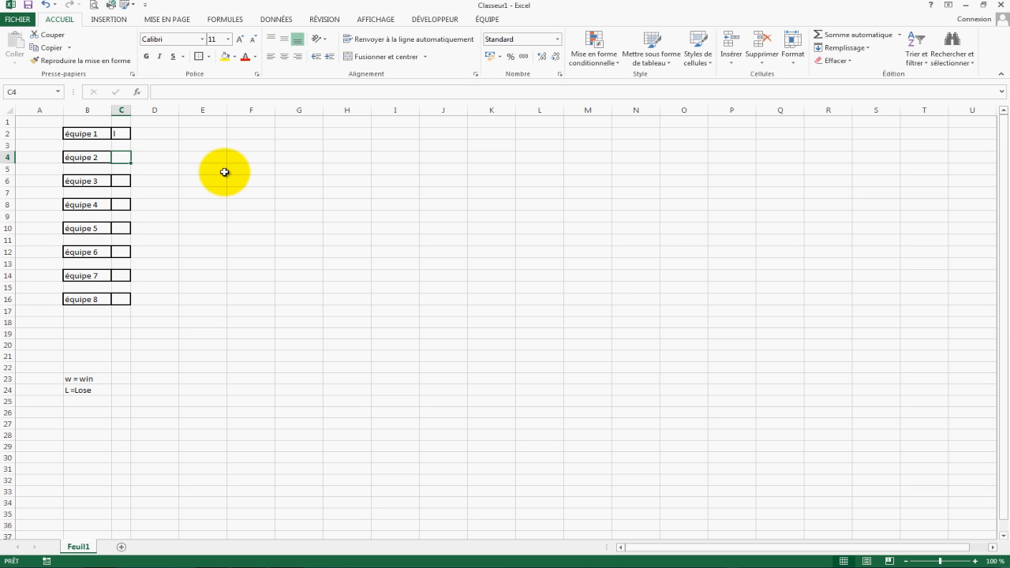
Step: Test the E3 formula by entering w for équipe 2 in C4, and clear the results in C2 and C4
type("w")
key("Up")
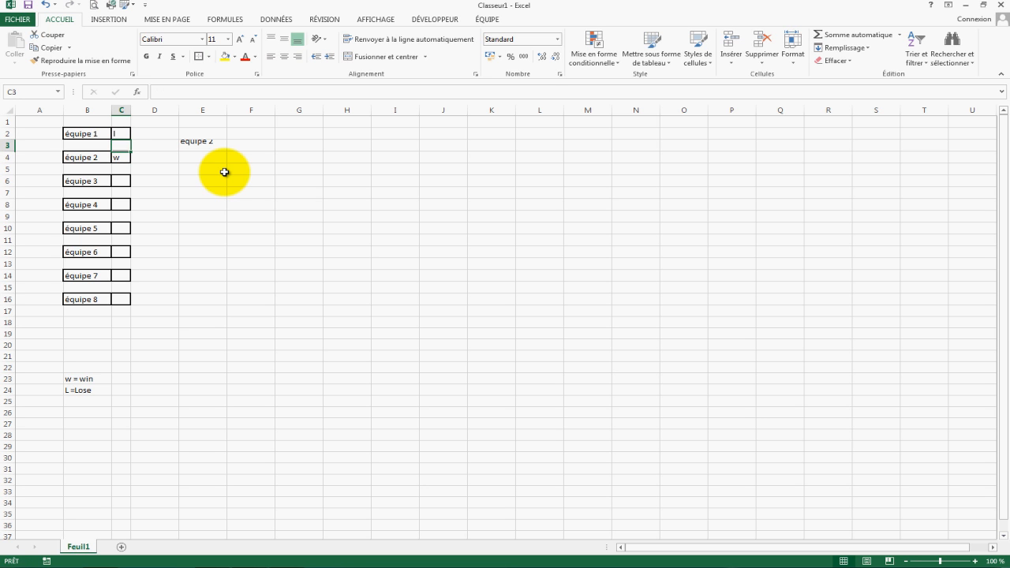
key("Up")
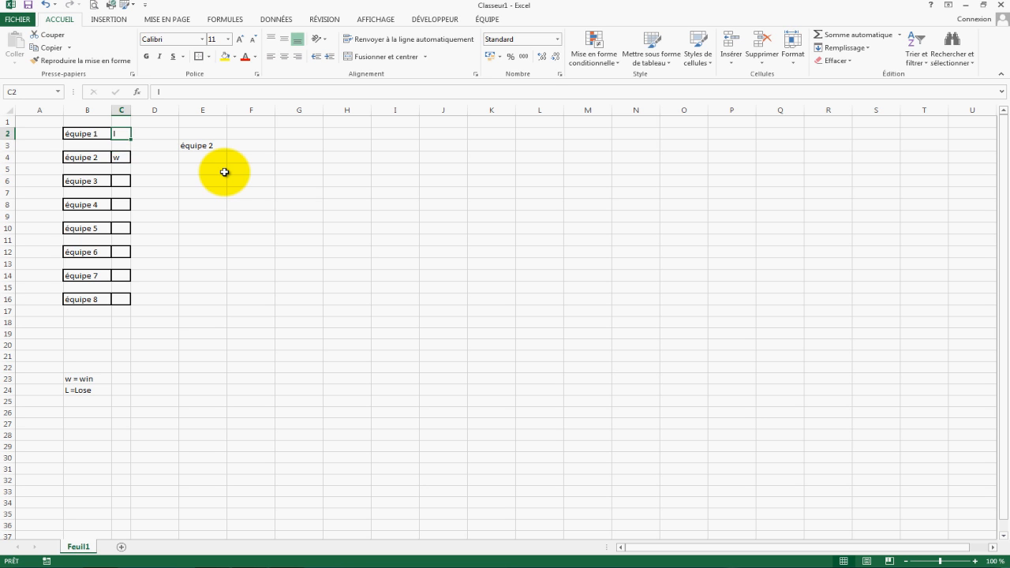
key("Down")
key("Down")
key("Delete")
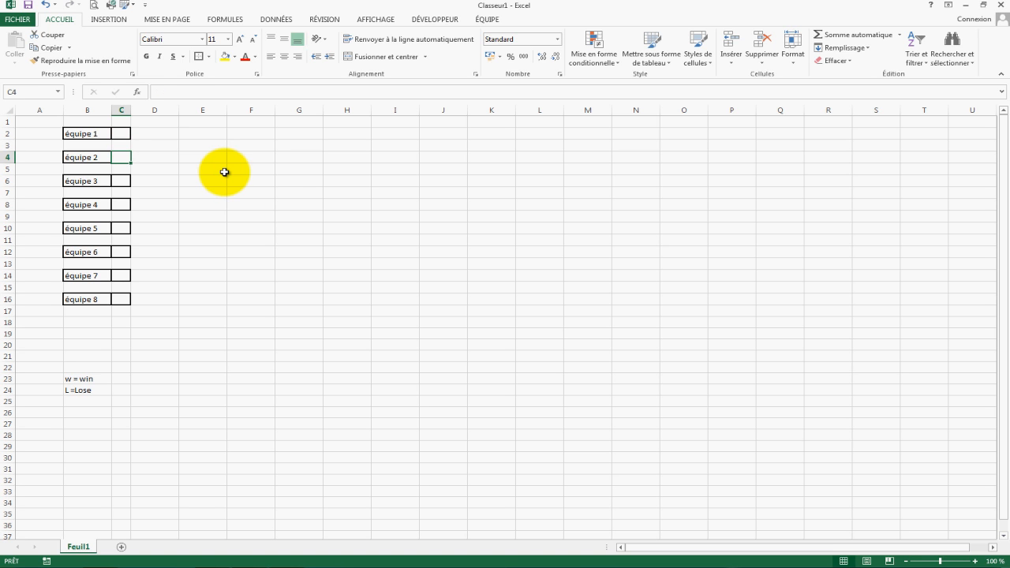
Step: Outline E3 with a border and copy its formula text
left_click(201, 146)
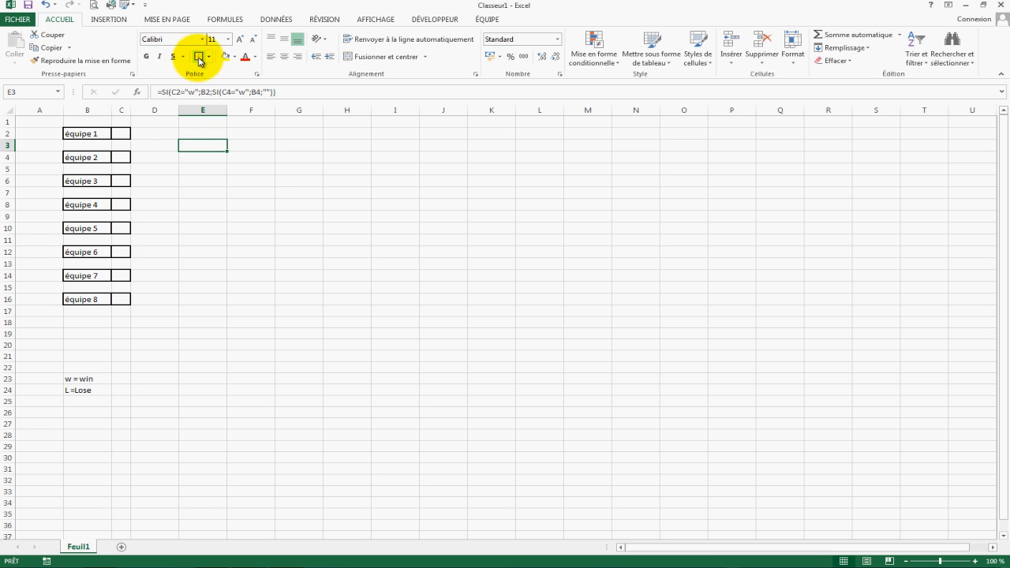
left_click_drag(282, 93, 153, 89)
key("ctrl+c")
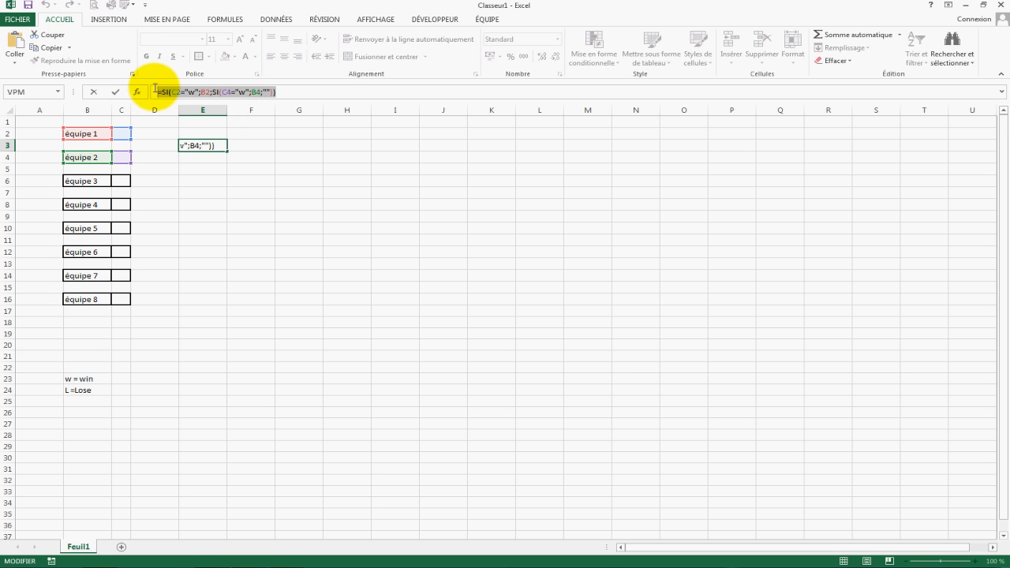
key("Escape")
Step: Paste the copied formula text into E7 and change its first condition to test C6 and return B6
left_click(208, 193)
left_click(201, 93)
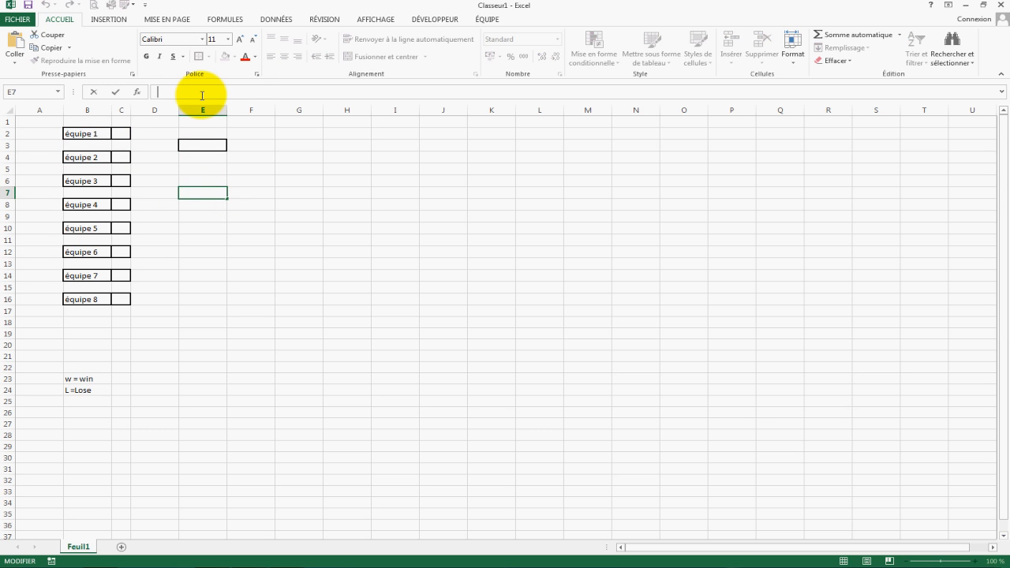
key("ctrl+v")
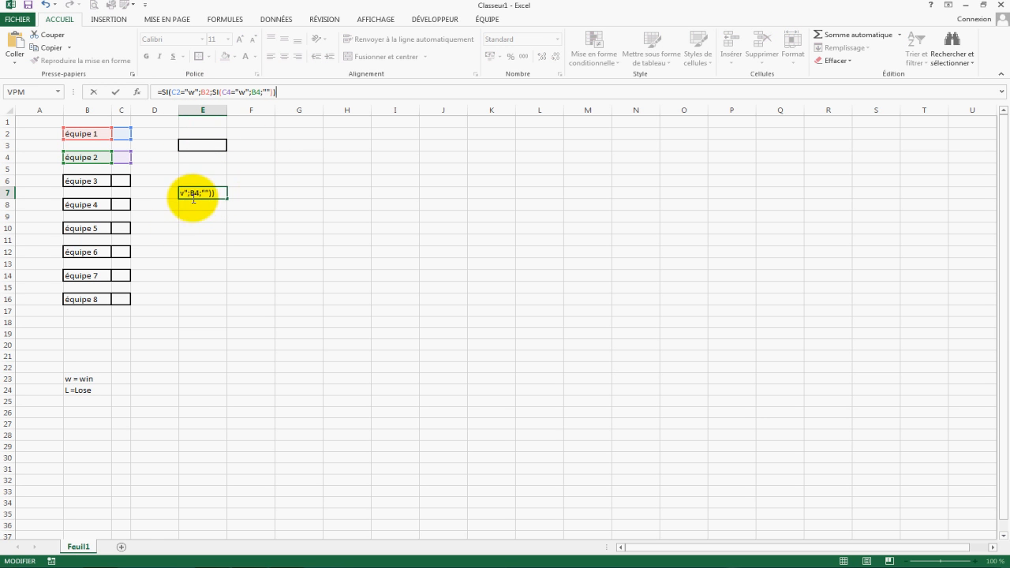
left_click(183, 94)
key("BackSpace")
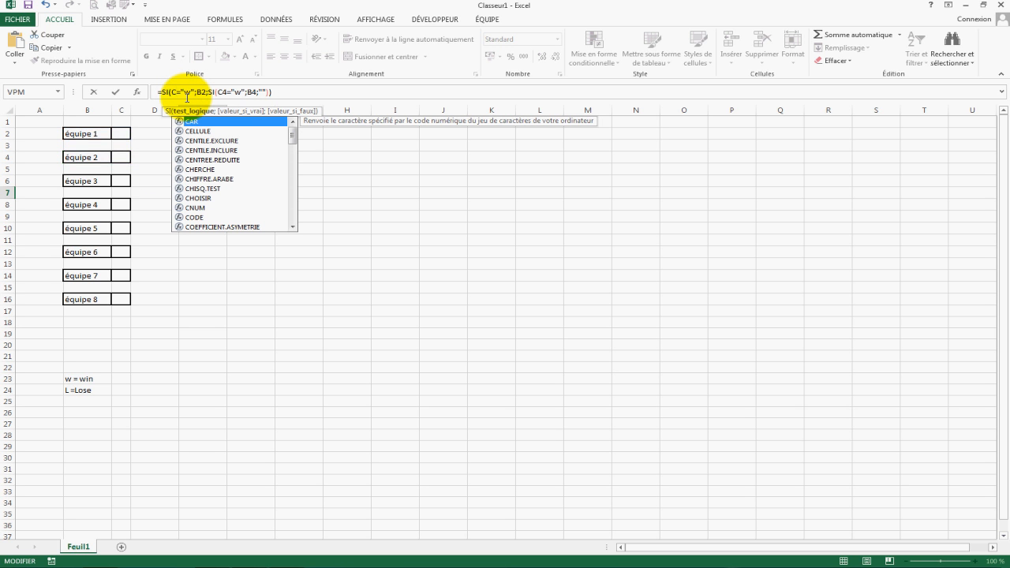
type("6")
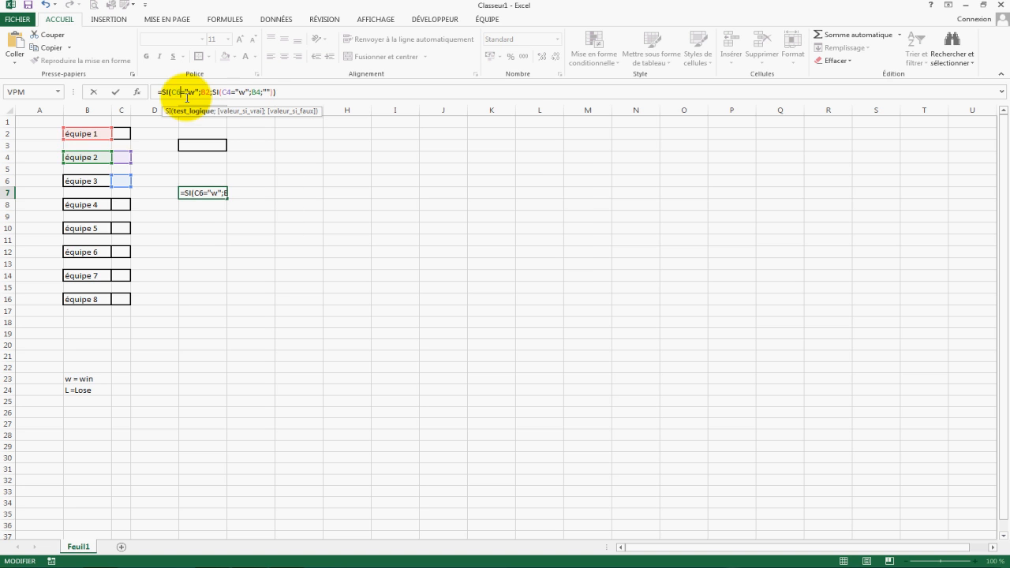
left_click(210, 94)
key("BackSpace")
type("6")
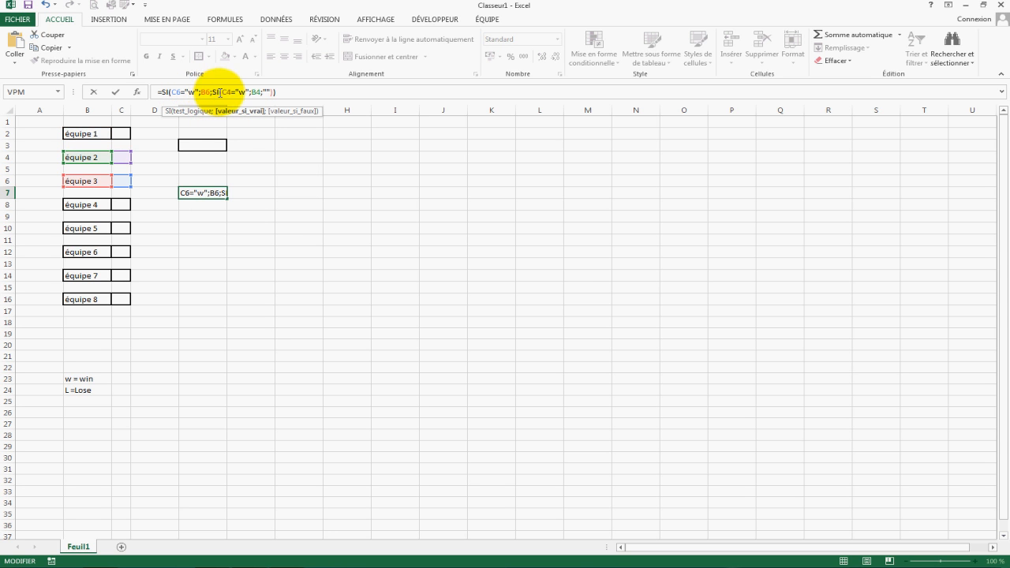
Step: Change the nested SI in E7 to test C8 and return B8, and outline the cell with a border
left_click(232, 94)
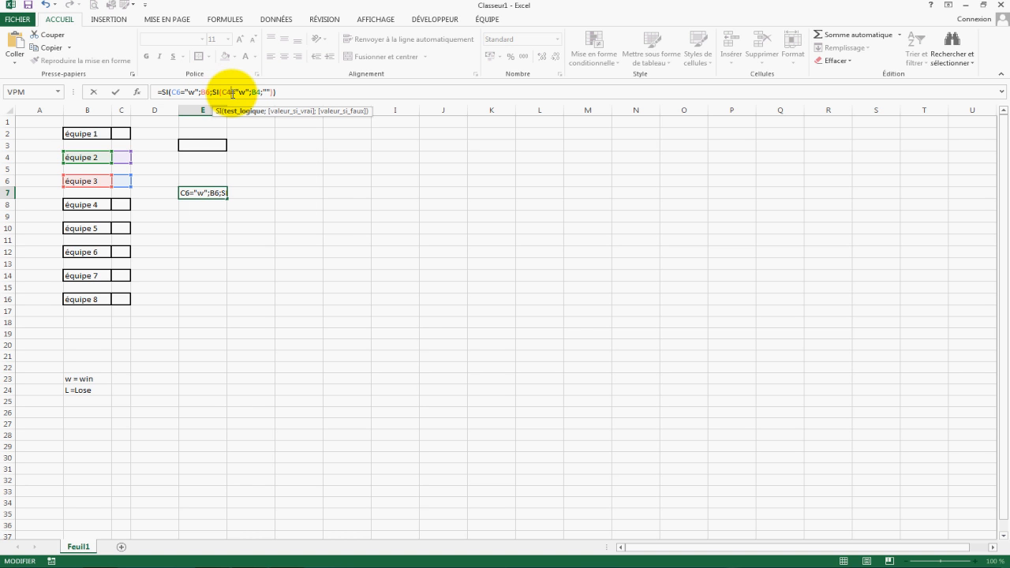
key("BackSpace")
type("8")
left_click(261, 94)
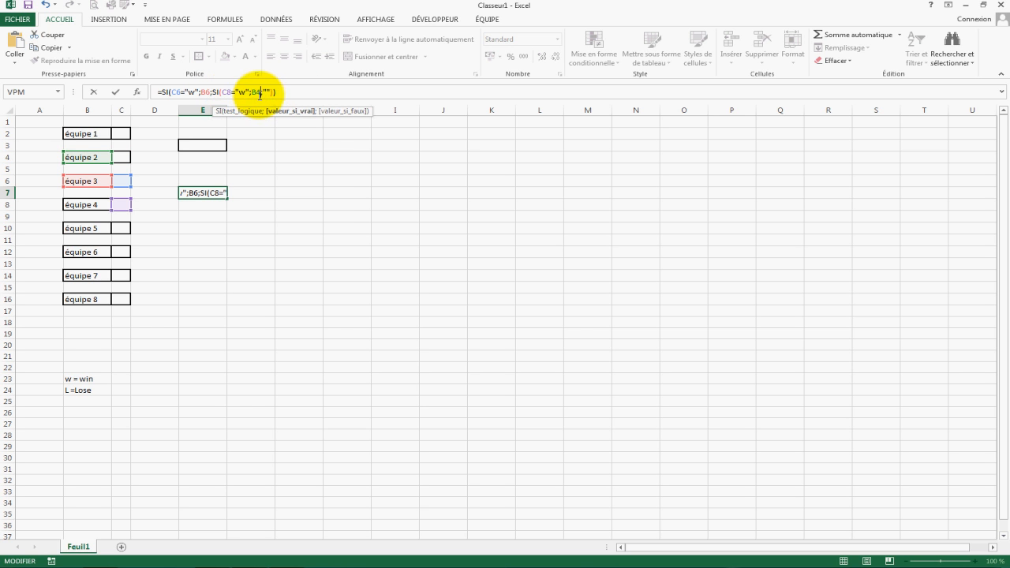
key("BackSpace")
type("8")
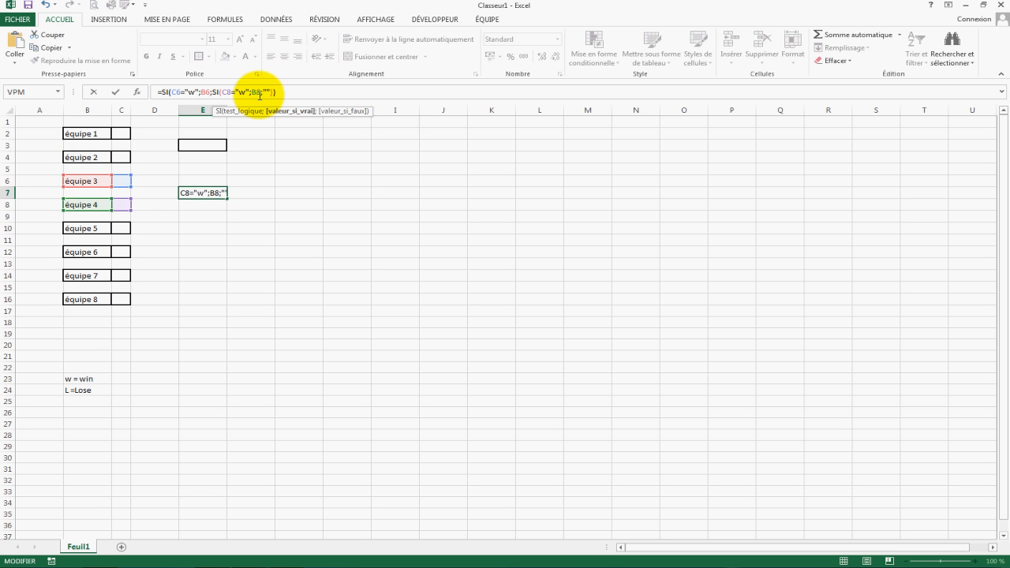
key("Return")
left_click(198, 191)
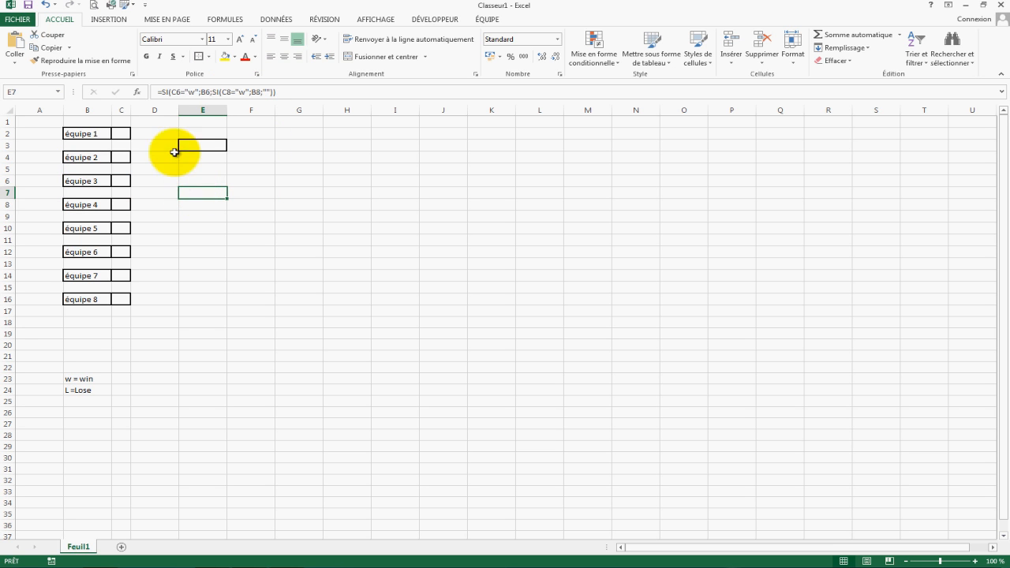
left_click(198, 219)
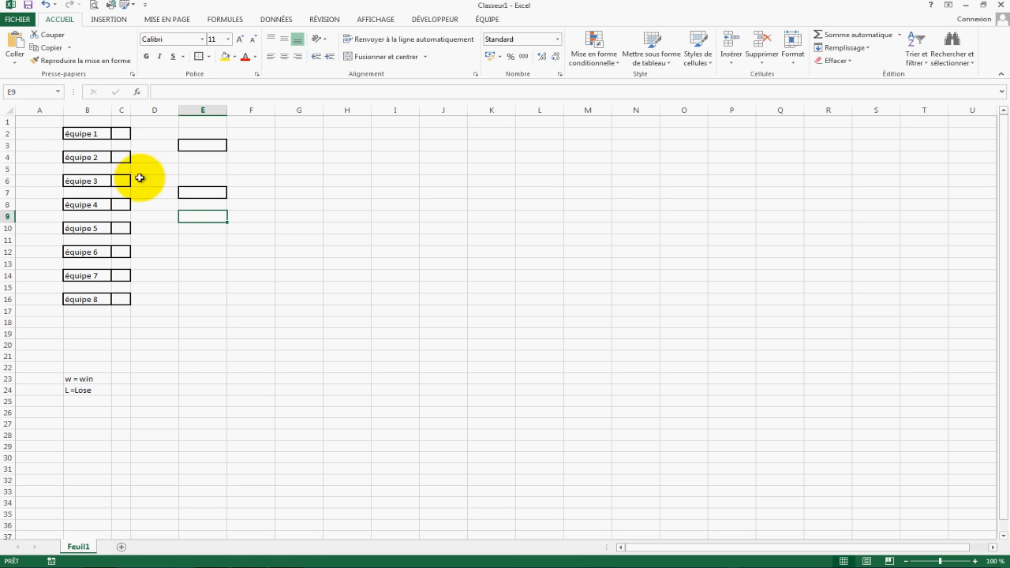
Step: Paste the copied formula text into E11 and change its first condition to test C10 and return B10
left_click(200, 241)
left_click(206, 90)
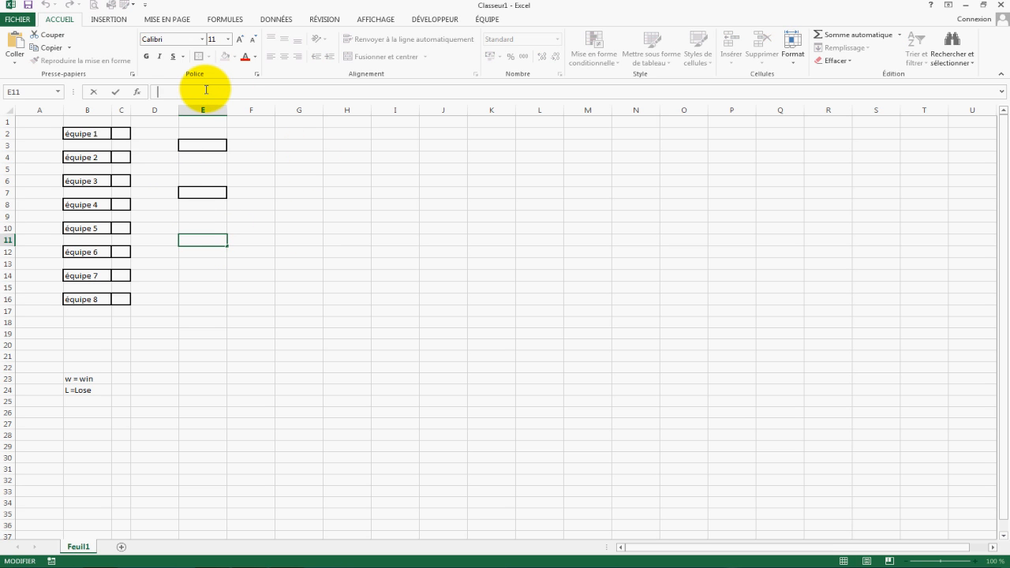
key("ctrl+v")
left_click(181, 93)
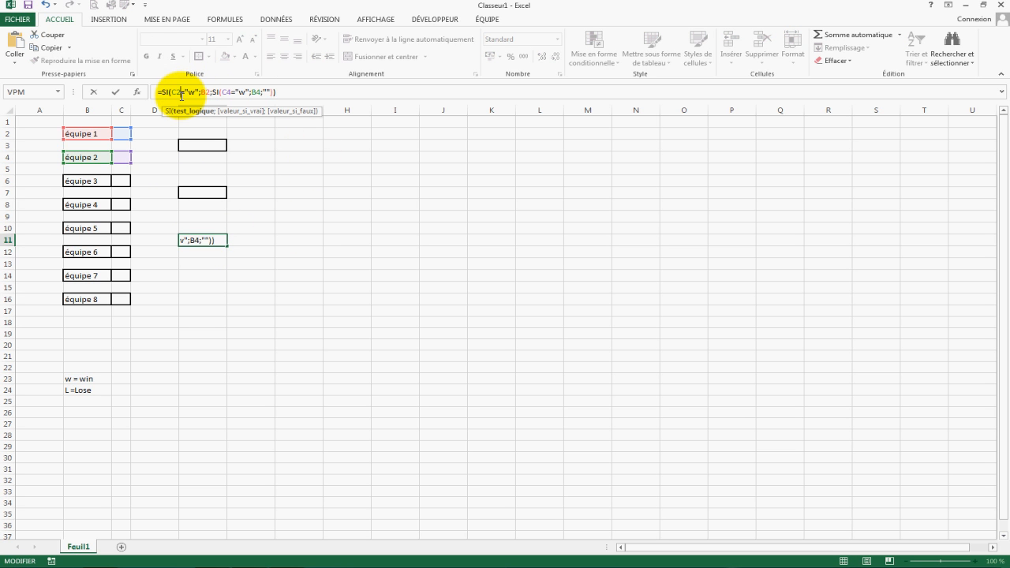
key("BackSpace")
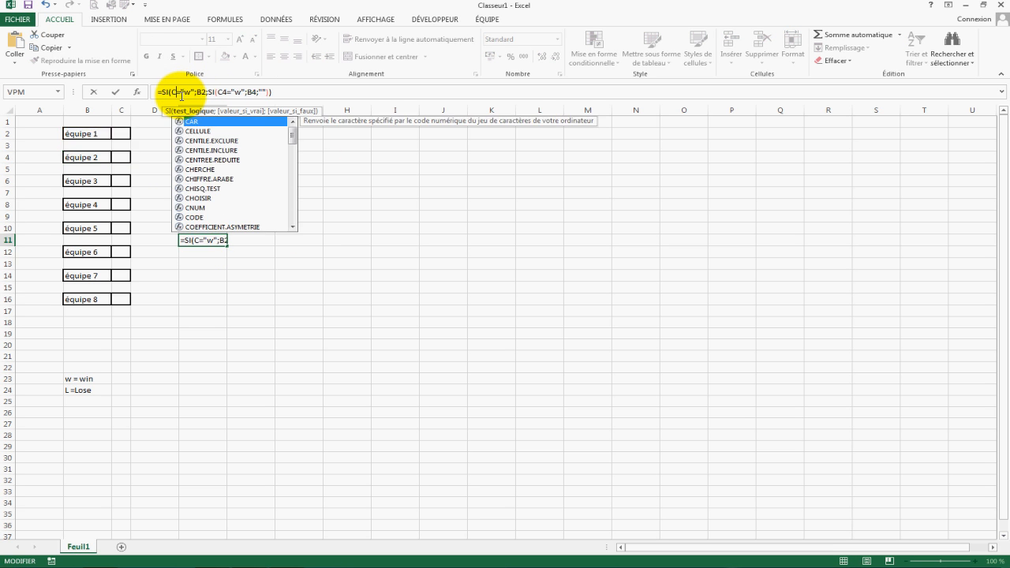
type("10")
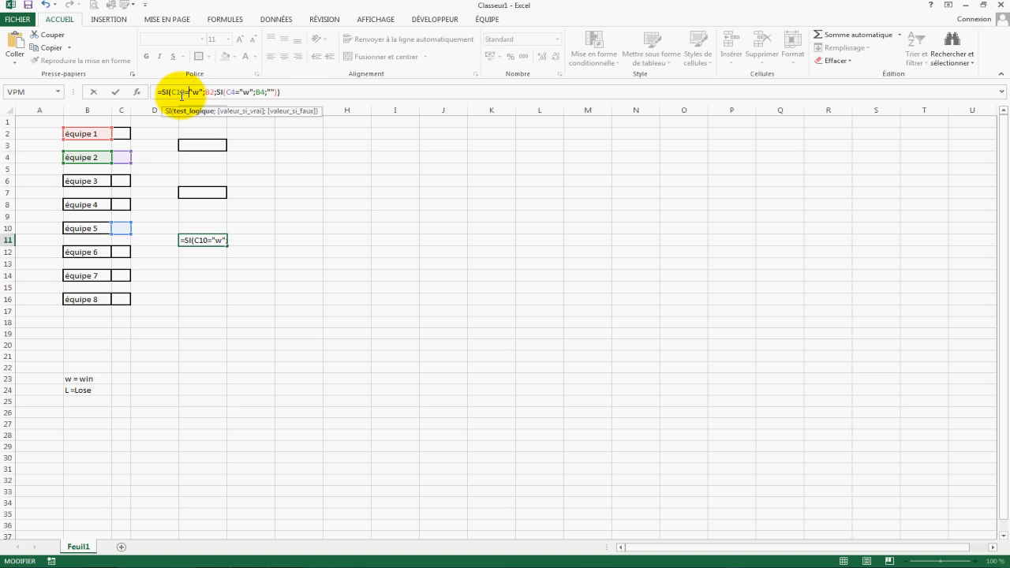
key("Right")
key("Right")
key("Right")
key("BackSpace")
type("10")
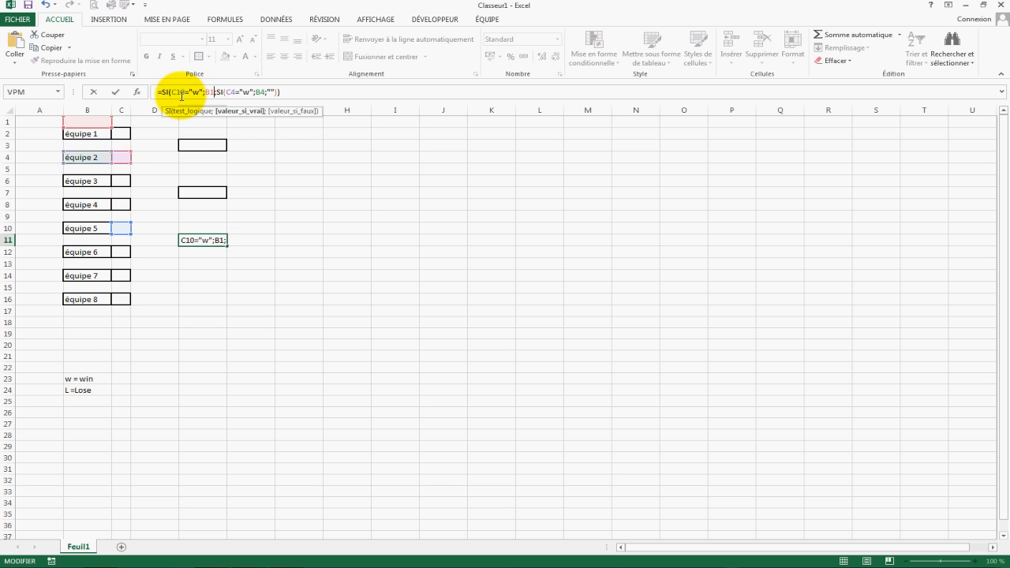
Step: Change the nested SI in E11 to test C12 and return B12, and outline the cell with a border
left_click(239, 93)
key("Delete")
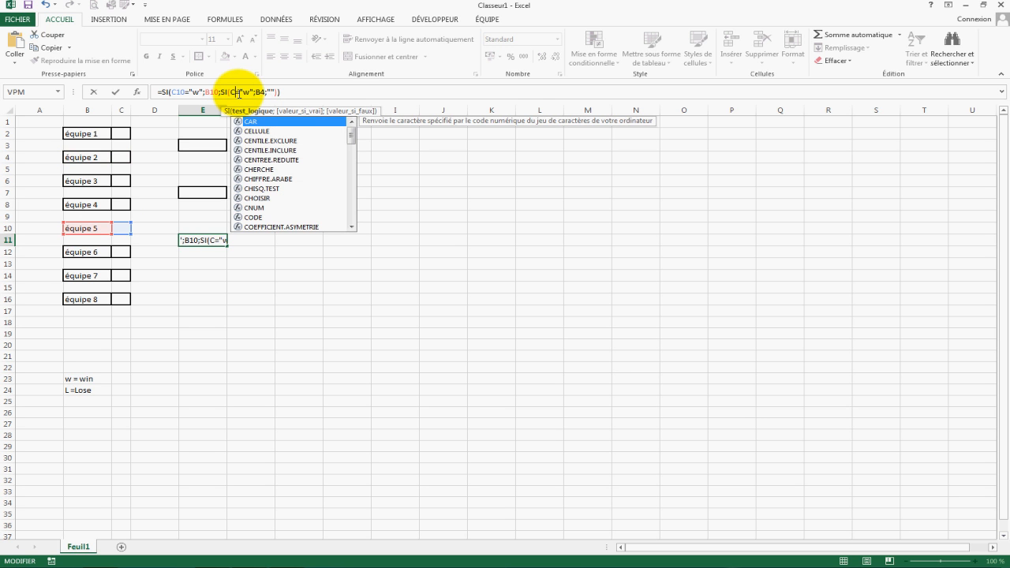
left_click(115, 254)
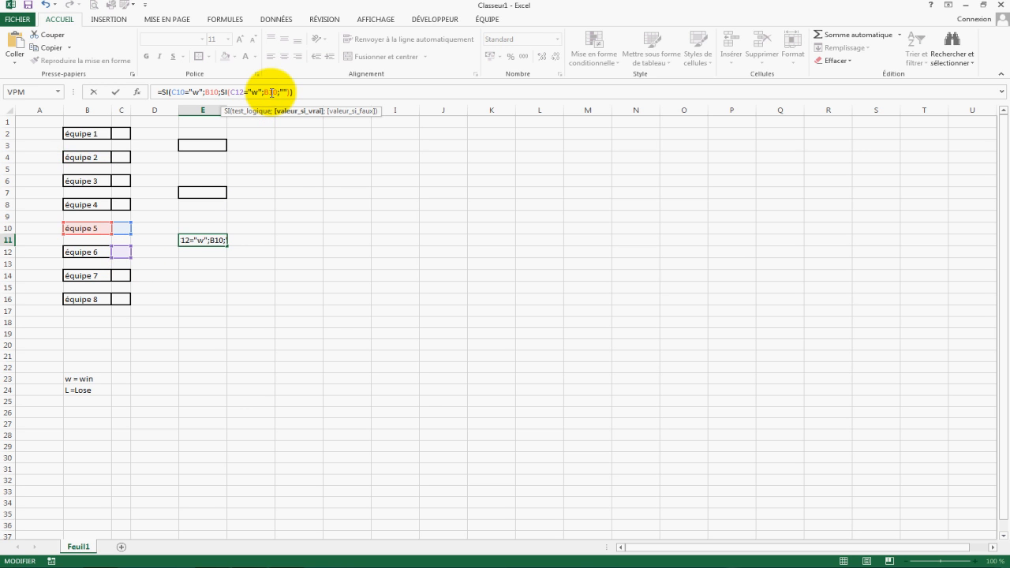
type("2")
key("Return")
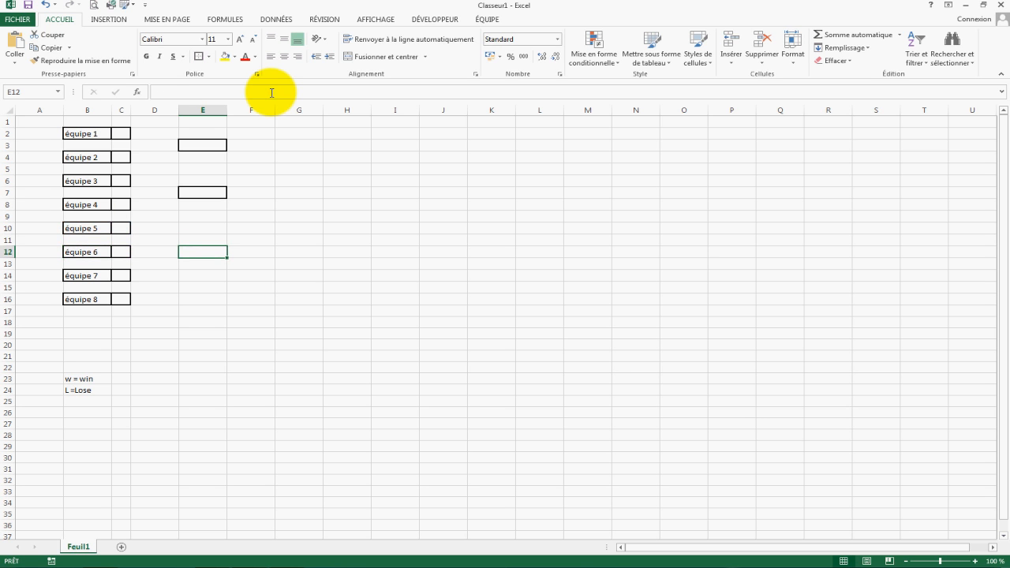
left_click(201, 244)
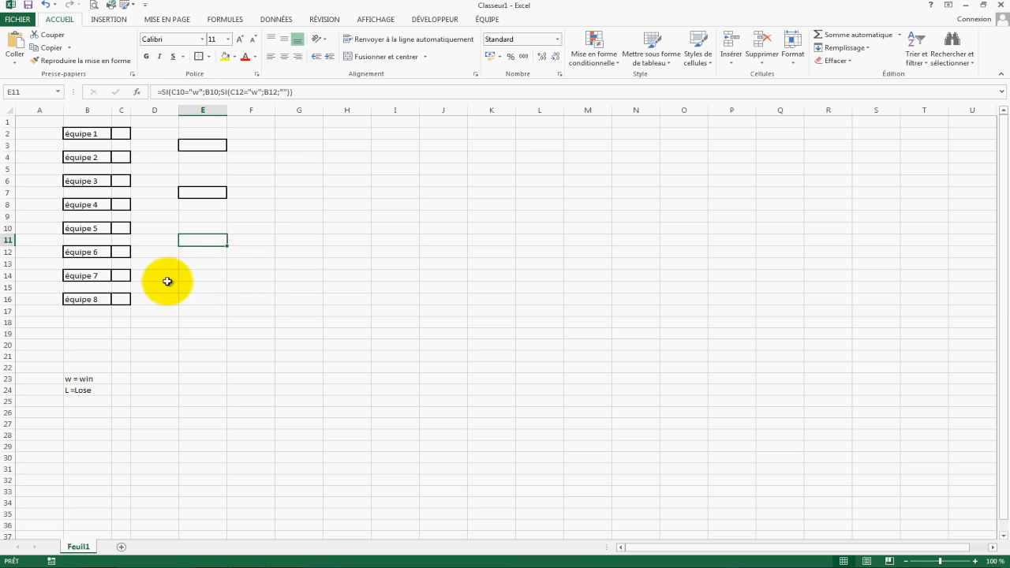
left_click(197, 264)
Step: Paste the copied formula text into E15 and change its first condition to test C14 and return B14
left_click(203, 287)
left_click(197, 93)
type("=SI(C2=\"w\";B2;SI(C4=\"w\";B4;\"\"))")
left_click(178, 93)
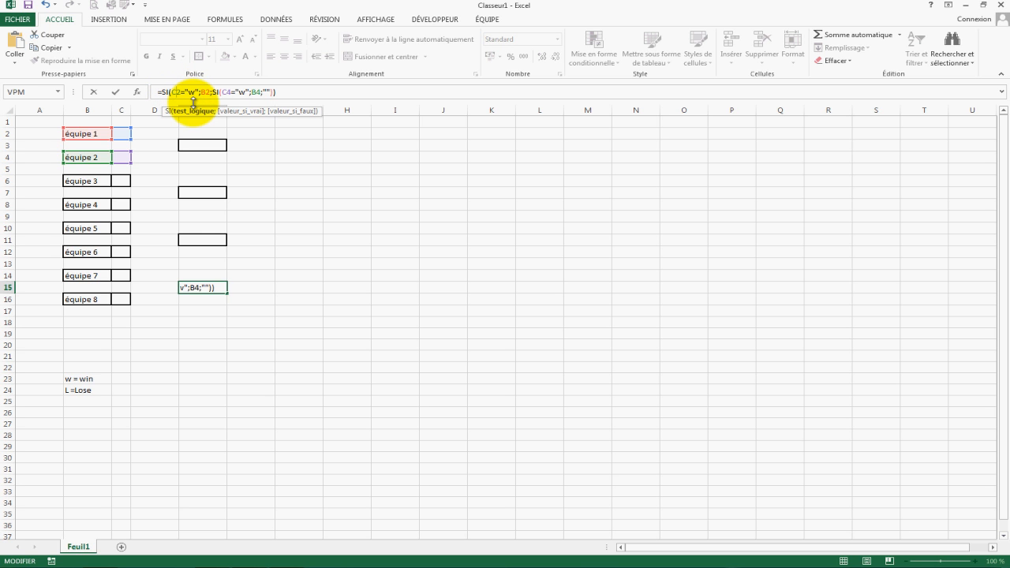
key("BackSpace")
type("14")
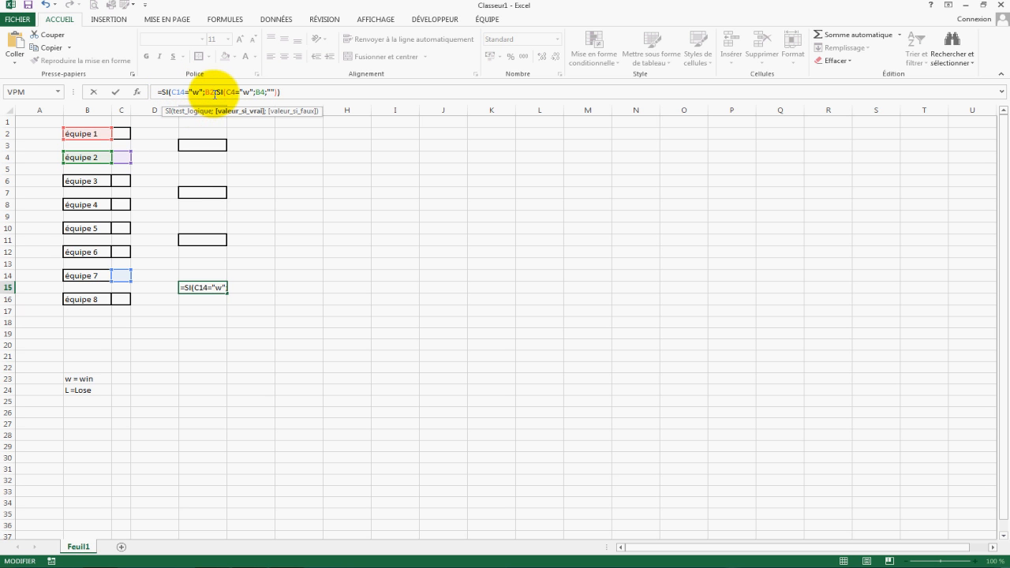
key("BackSpace")
type("14")
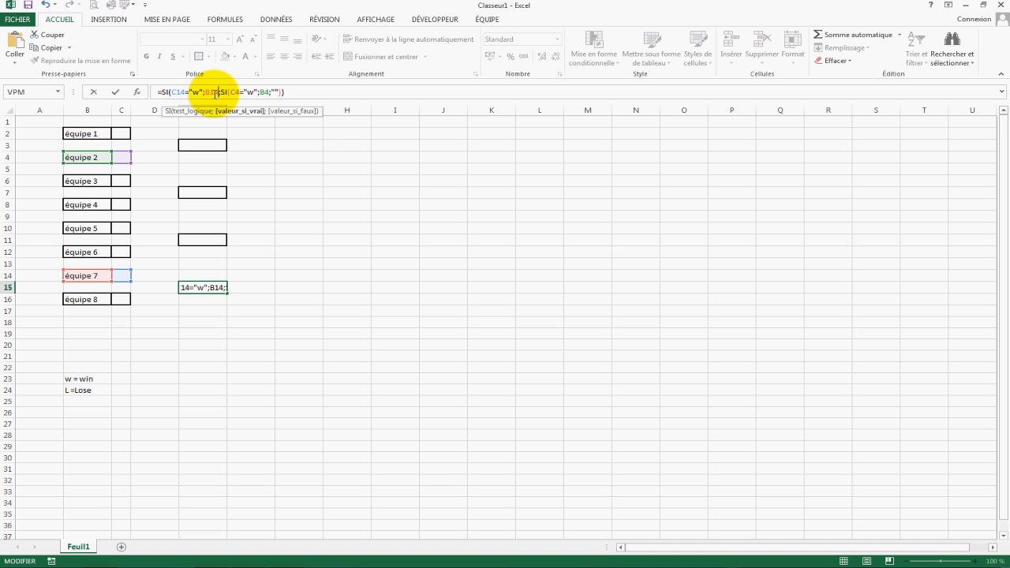
Step: Change the nested SI in E15 to test C16 and return B16, and outline the cell with a border
left_click(241, 92)
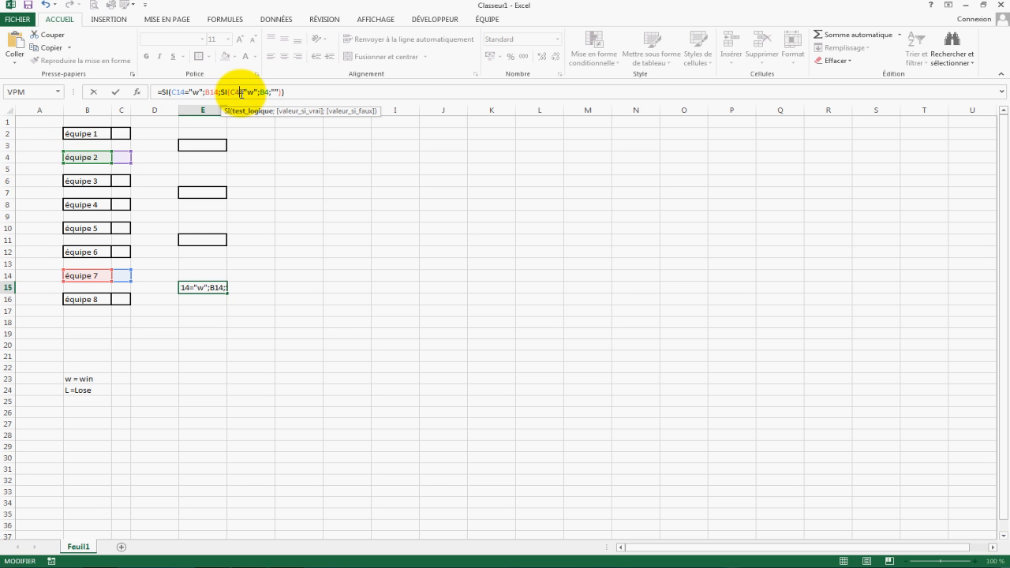
key("BackSpace")
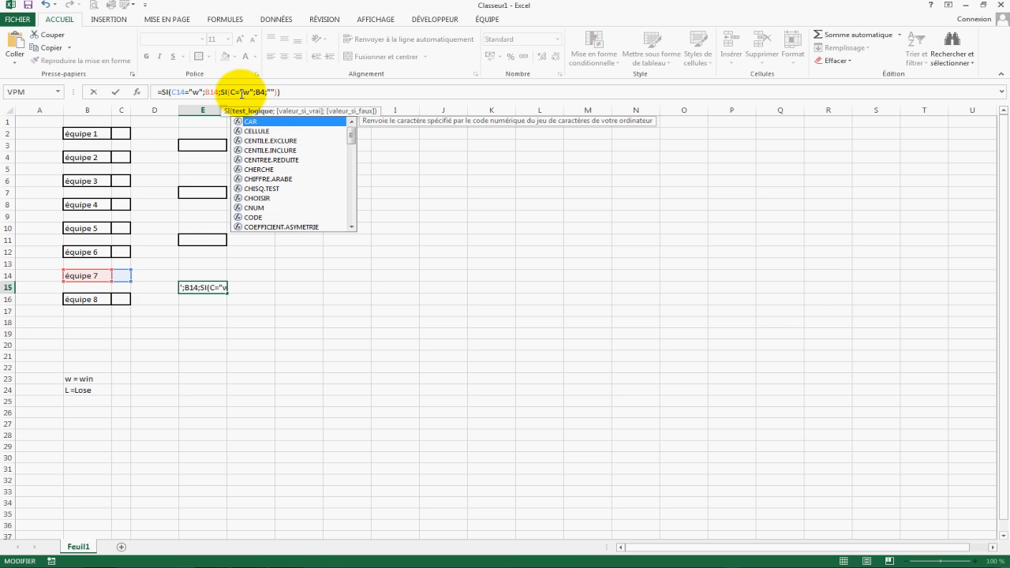
type("16")
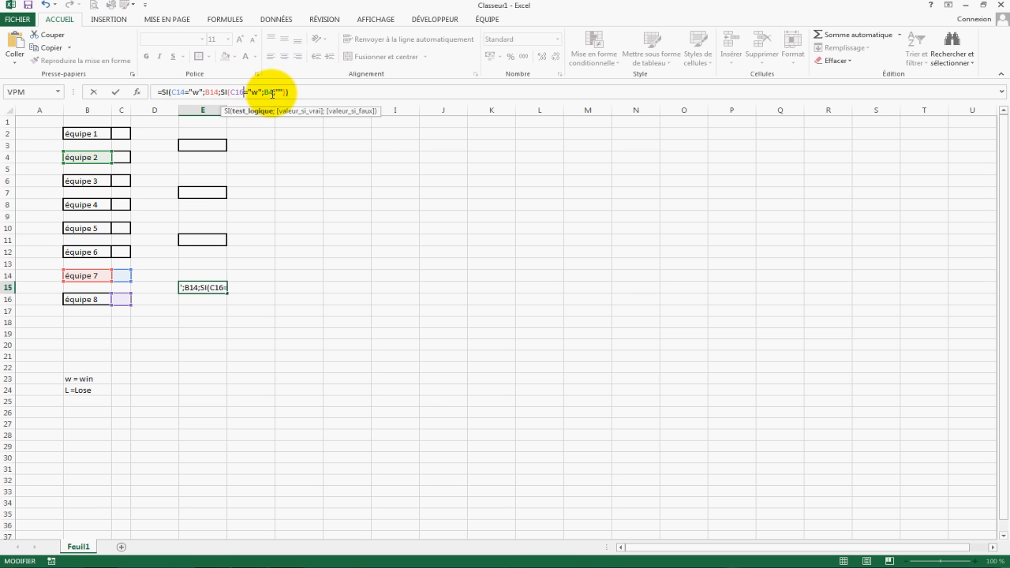
left_click(272, 93)
key("BackSpace")
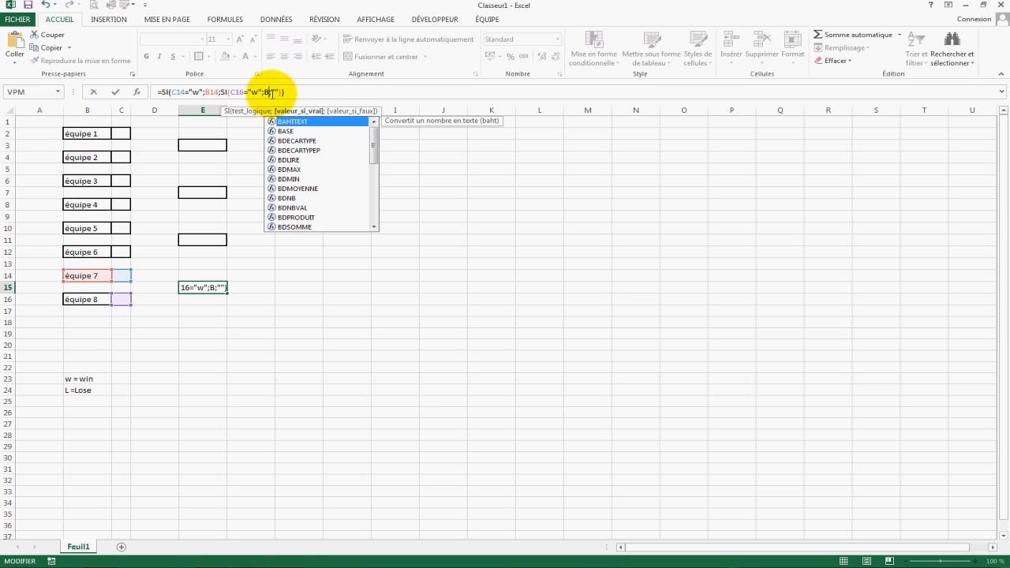
type("16")
key("Return")
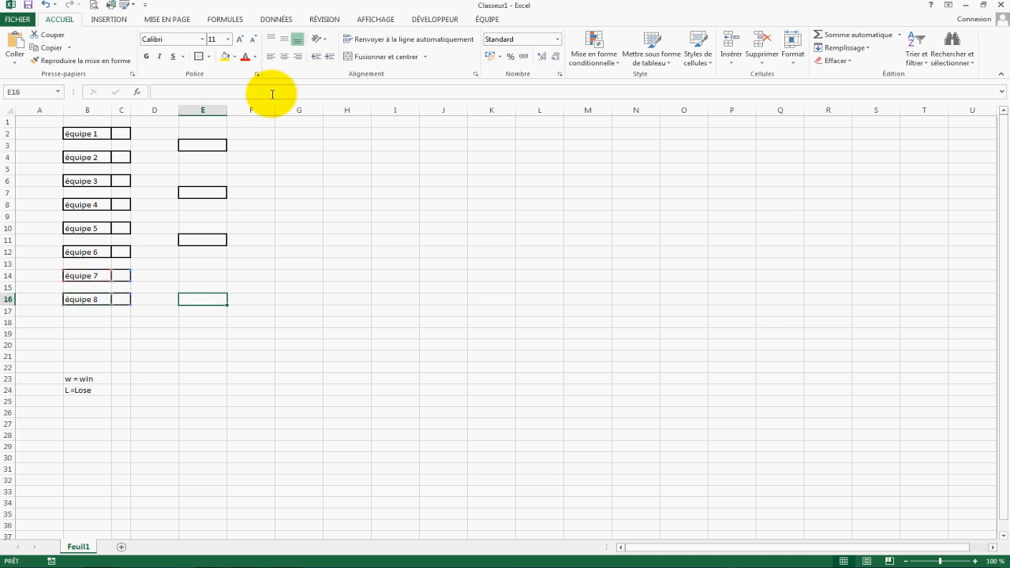
left_click(203, 286)
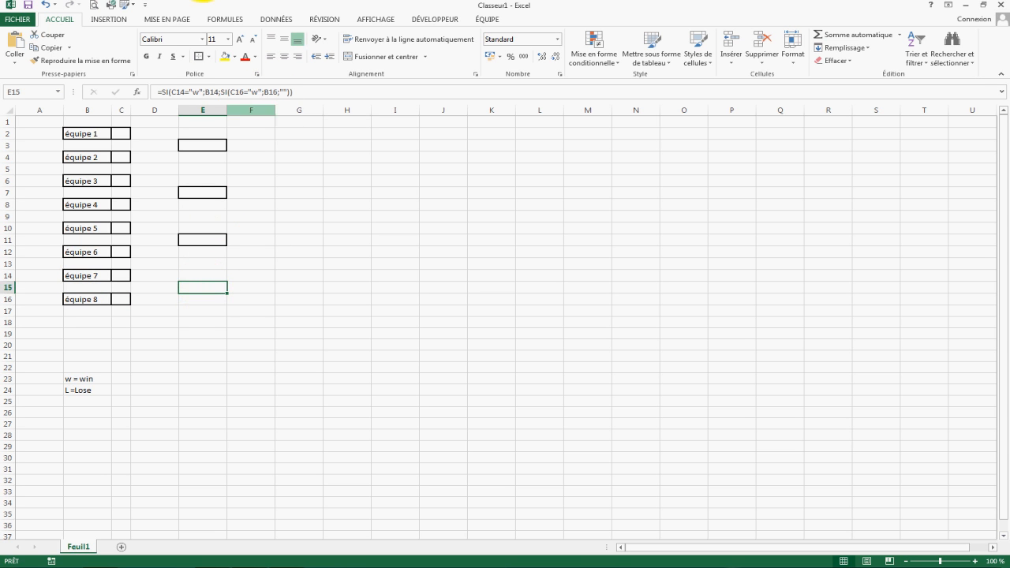
left_click(200, 59)
left_click(298, 356)
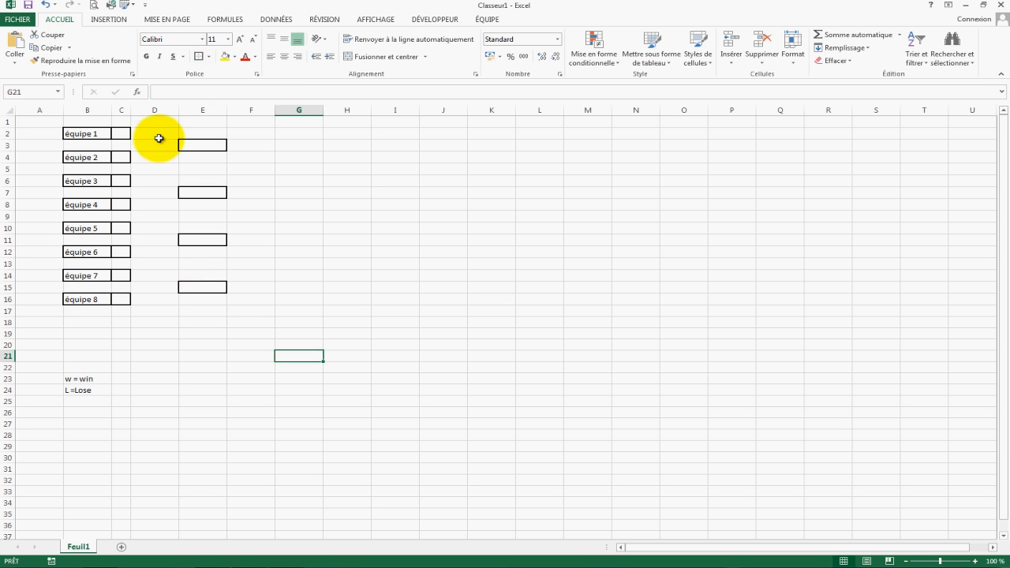
Step: Enter w as the result for équipe 1 in C2 to advance it to the second round
left_click(122, 133)
type("w")
key("Return")
key("Return")
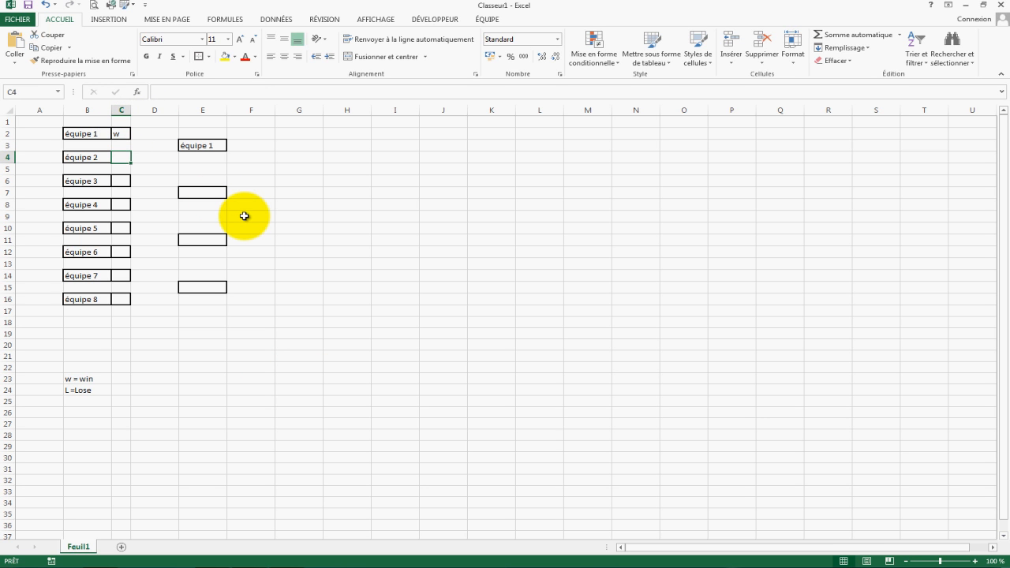
Step: Enter the results L for équipe 2 in C4, L for équipe 3 in C6 and W for équipe 4 in C8
type("L")
key("Return")
type("L")
key("Return")
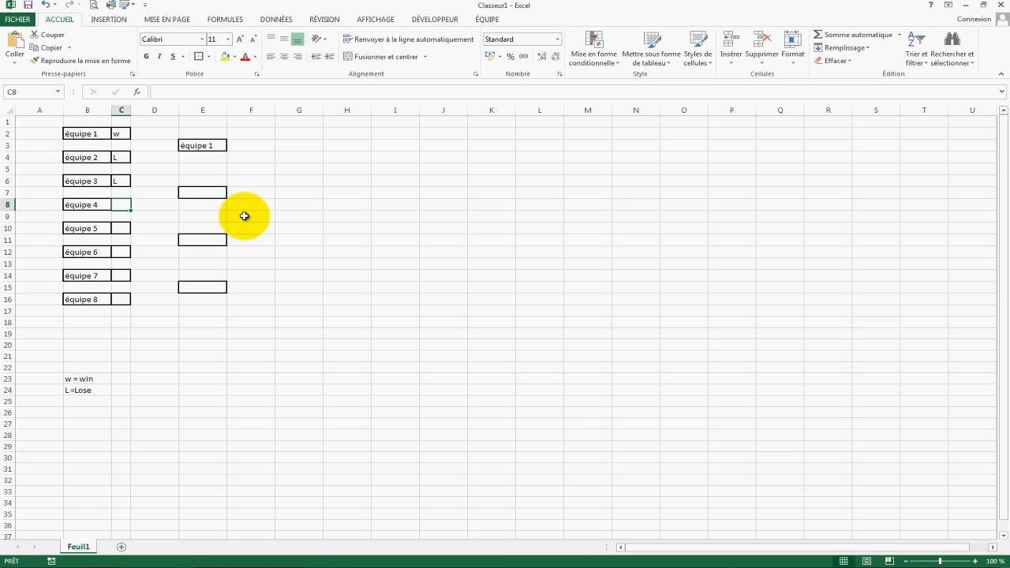
type("W")
key("Return")
key("Return")
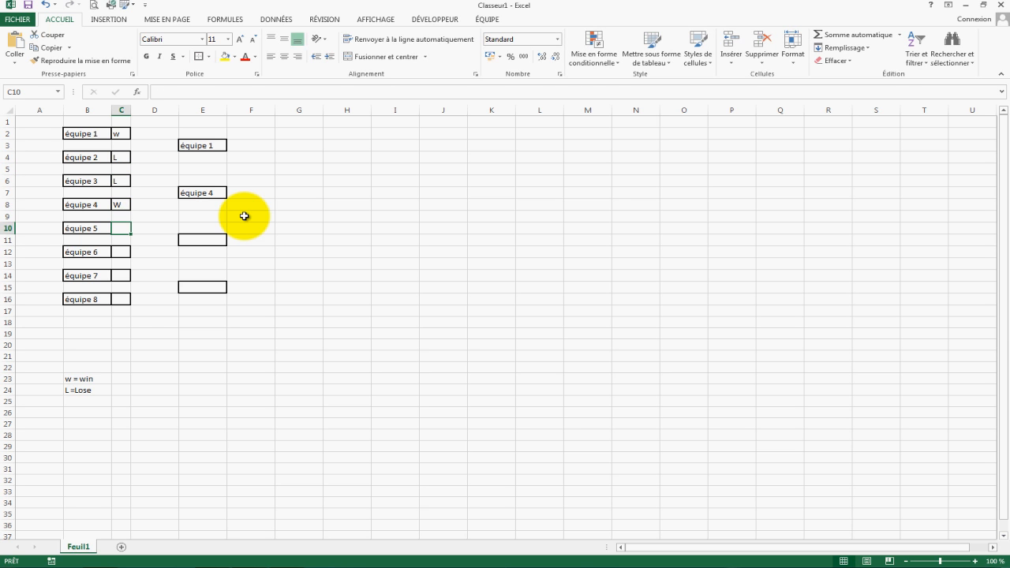
Step: Enter the results W for équipe 5, L for équipe 6, W for équipe 7 and L for équipe 8 in column C
type("W")
key("Return")
key("Return")
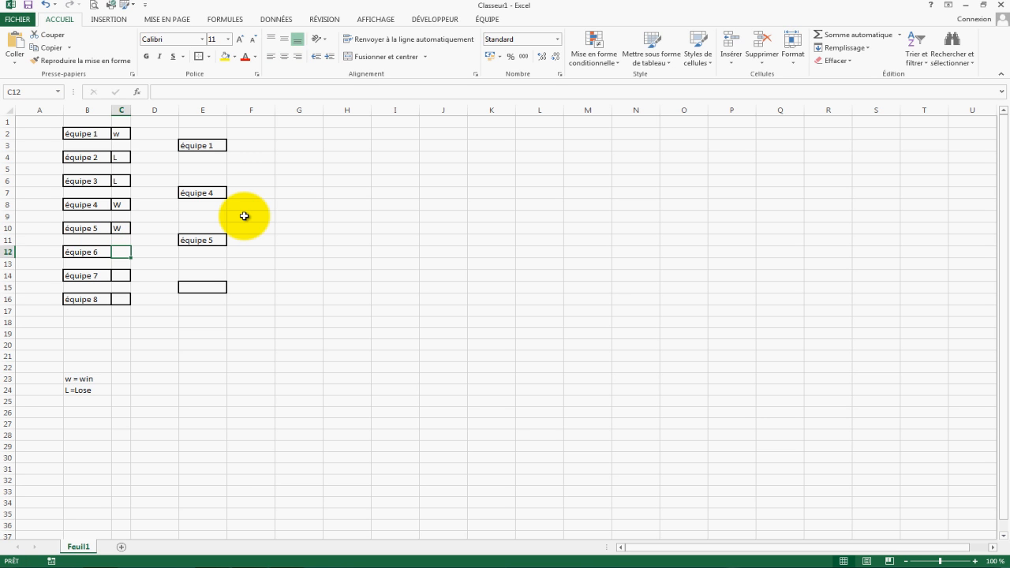
type("L")
key("Return")
key("Return")
type("W")
key("Return")
type("L")
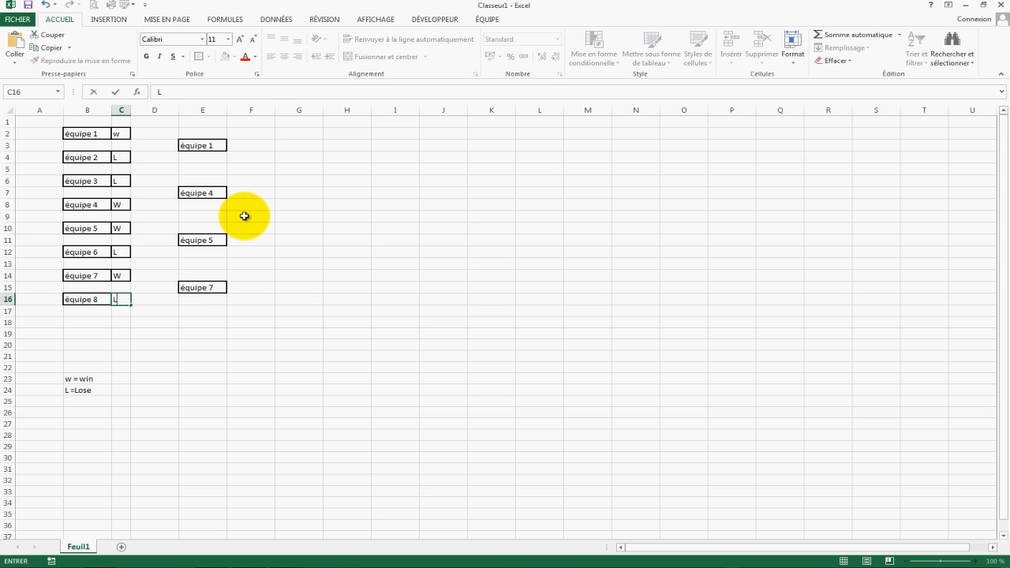
left_click(304, 311)
Step: Examine the second-round winner formulas in E3, E7, E11 and E15 against the results in column C
left_click(209, 147)
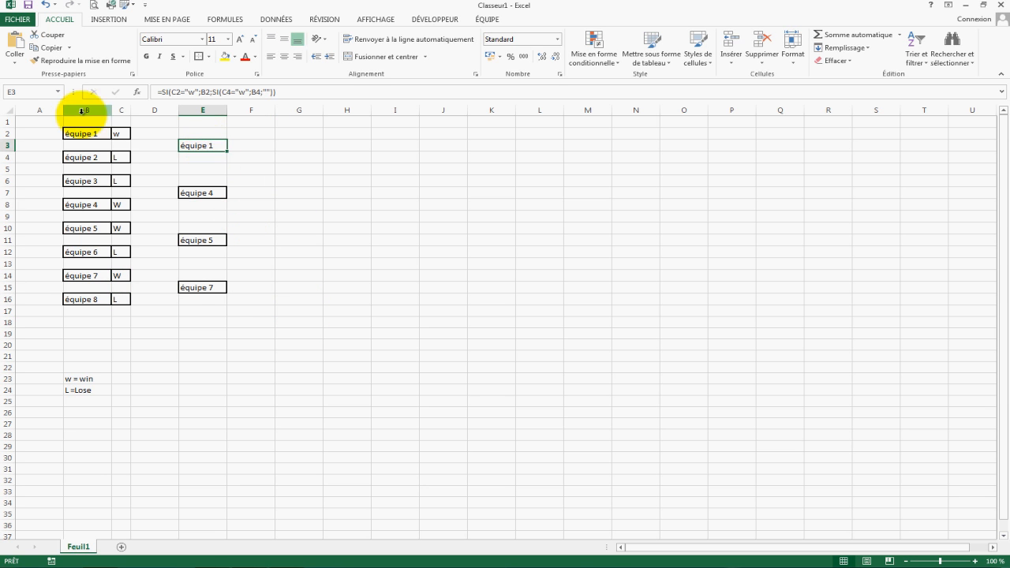
left_click(120, 134)
left_click(197, 147)
left_click(200, 194)
left_click(202, 240)
left_click(202, 287)
left_click(206, 297)
left_click(451, 297)
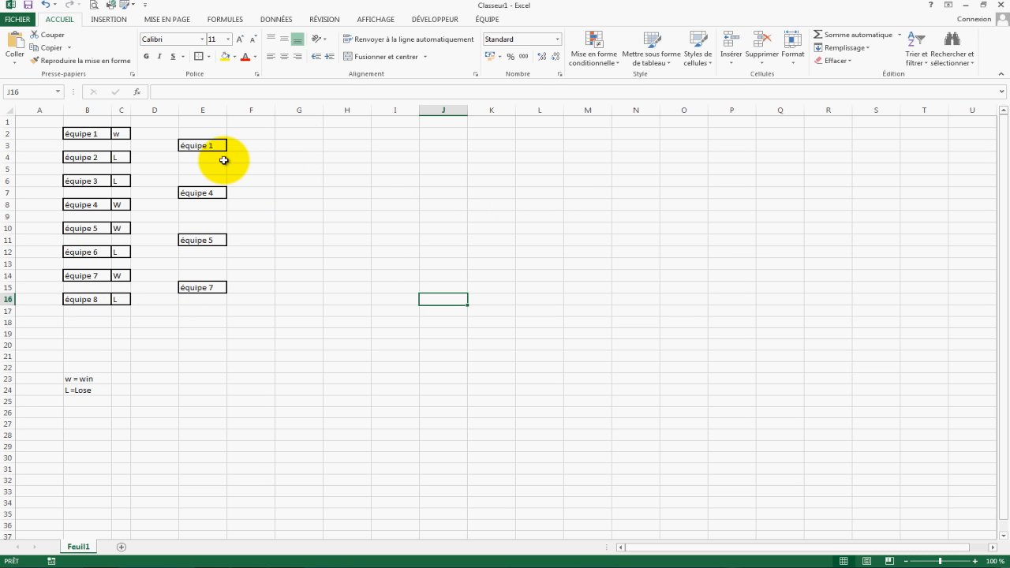
Step: Outline the third-round cells G5 and G13 with a border
left_click(289, 171)
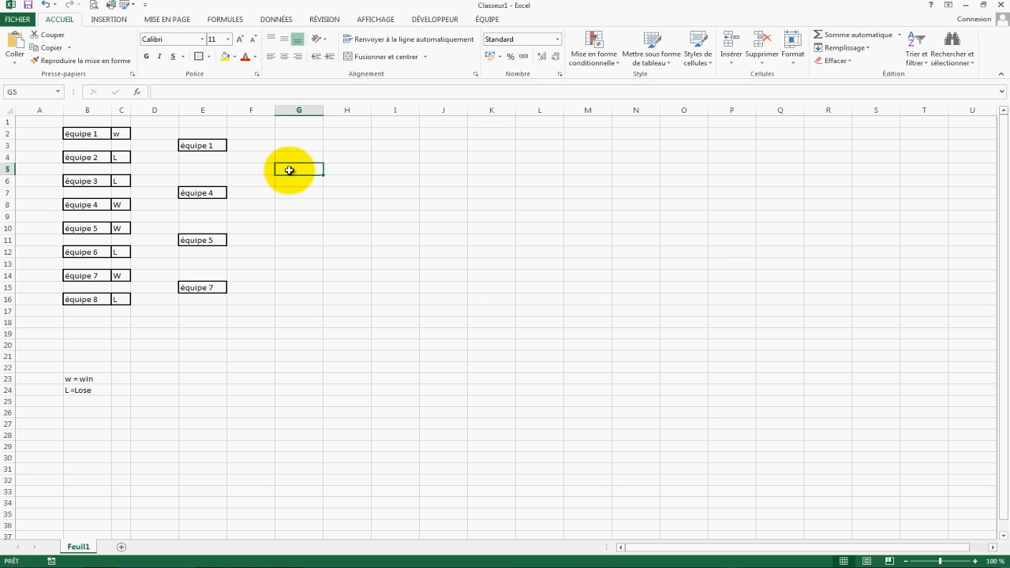
left_click(198, 56)
left_click(312, 262)
left_click(201, 58)
left_click(414, 227)
left_click(295, 167)
left_click(242, 97)
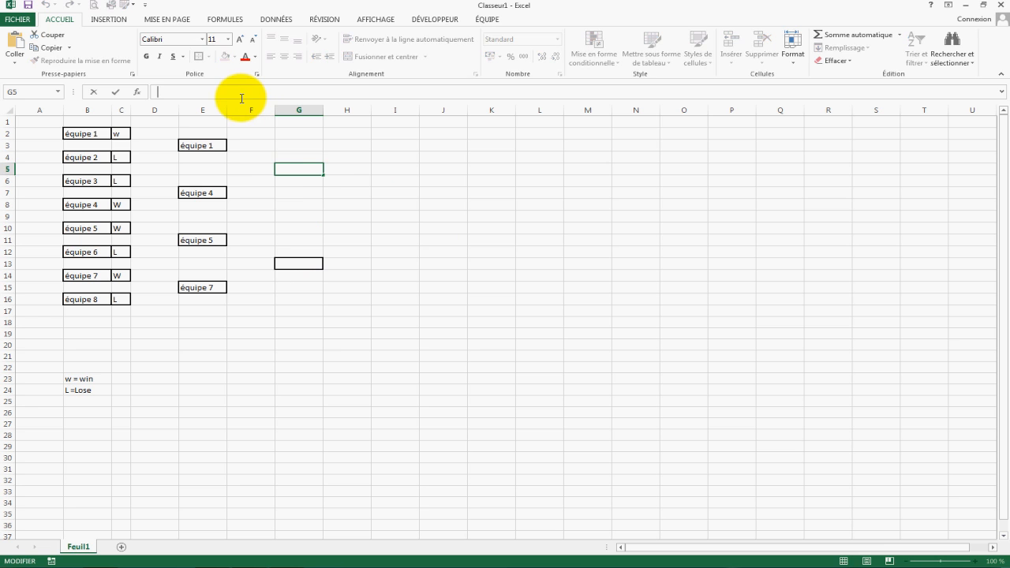
type("=SI(C2=\"w\";B2;SI(C4=\"w\";B4;\"\"))")
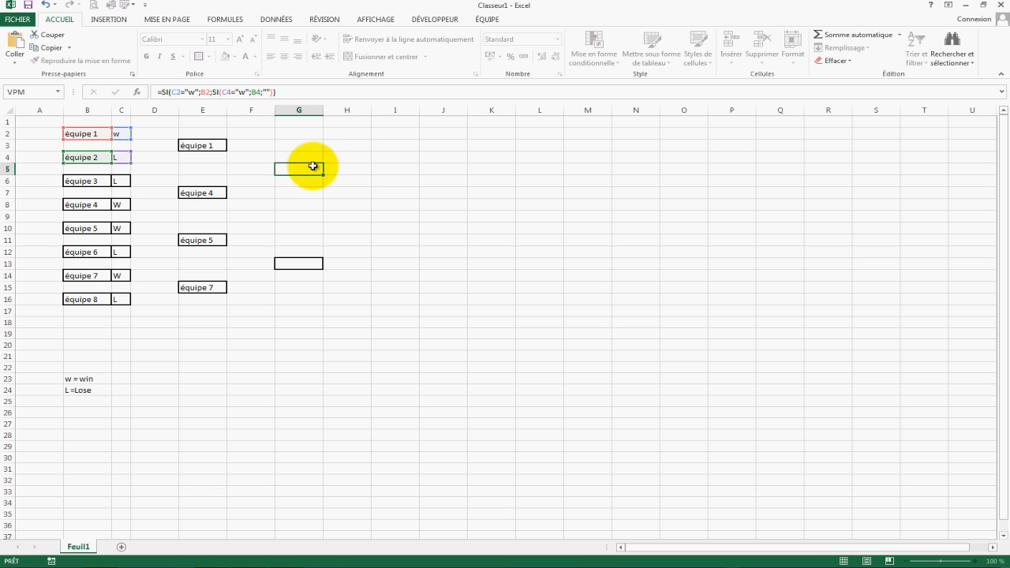
key("Escape")
left_click(446, 218)
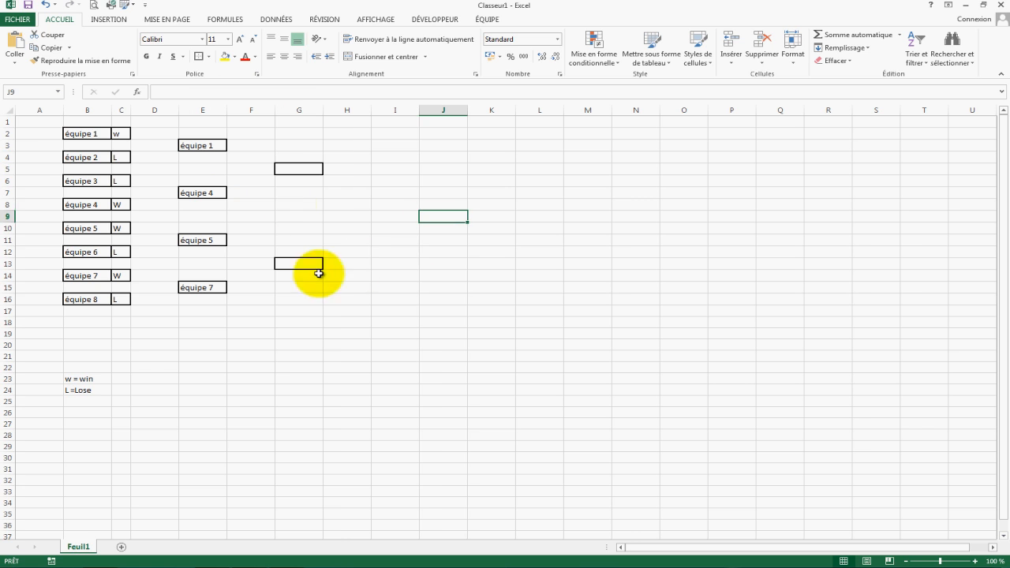
Step: Insert a column before G and narrow column F beside the second-round teams
right_click(291, 109)
left_click(308, 208)
left_click(472, 206)
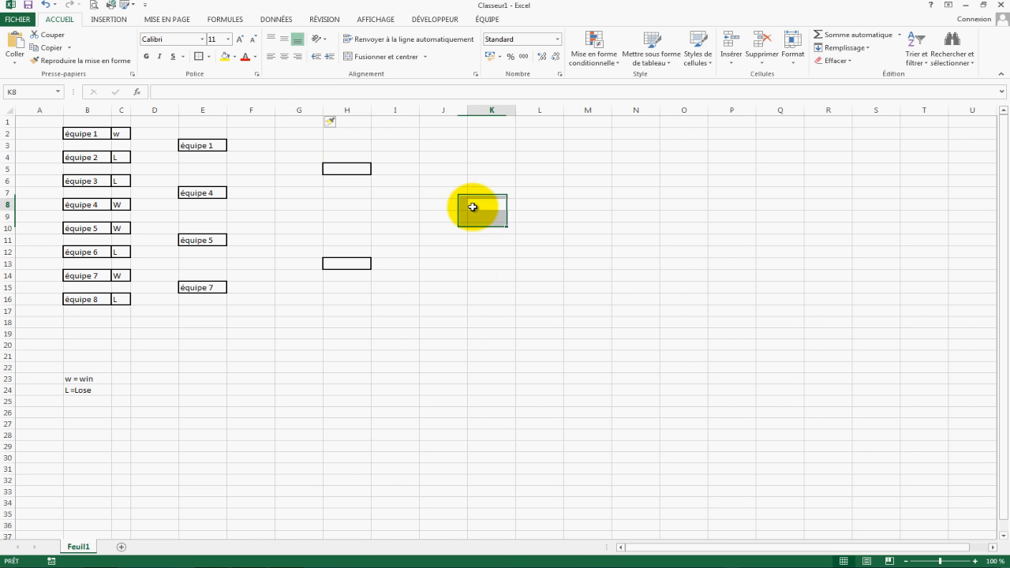
left_click(249, 147)
mouse_move(275, 111)
left_mouse_down()
mouse_move(236, 109)
mouse_move(247, 110)
left_mouse_up()
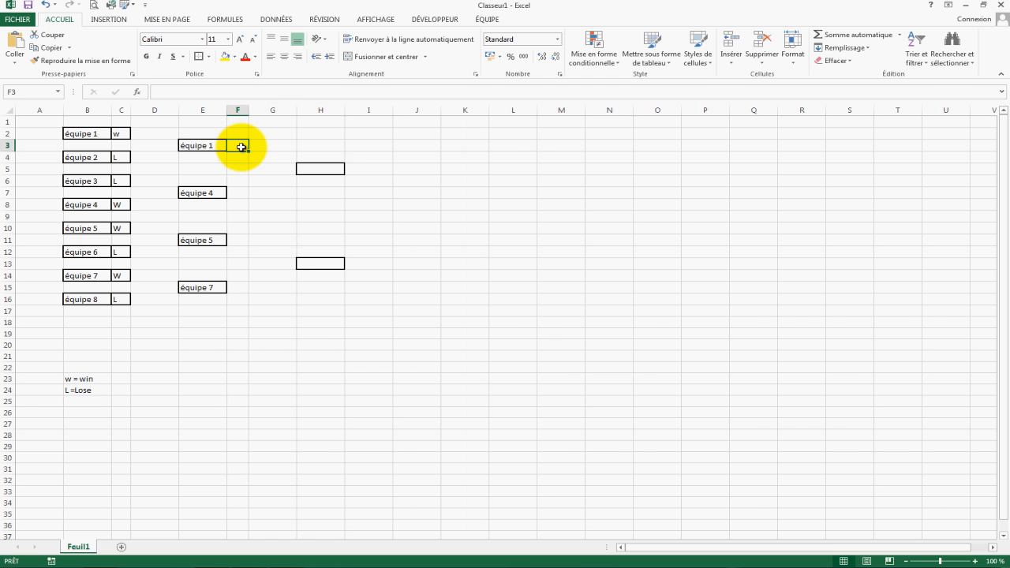
Step: Outline the second-round result cells F3, F7, F11 and F15 with a border
left_click(241, 193, "ctrl")
left_click(239, 236, "ctrl")
left_click(237, 288, "ctrl")
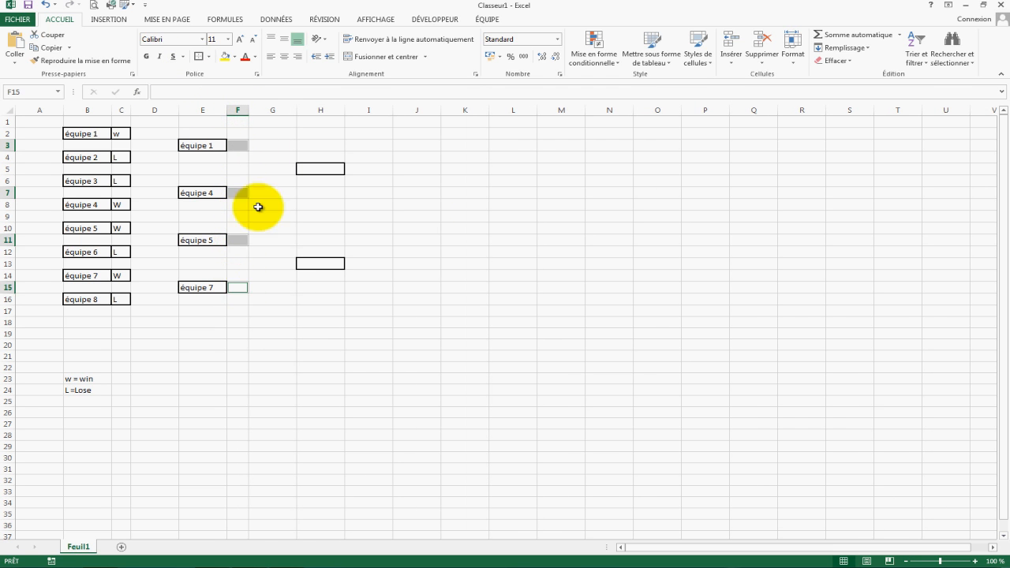
left_click(198, 57)
left_click(323, 171)
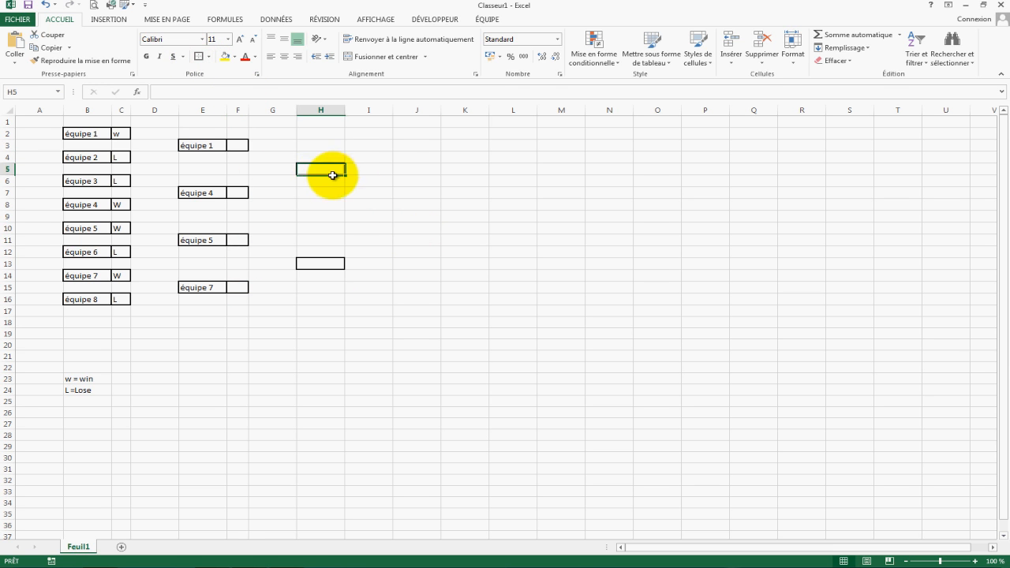
left_click(167, 93)
type("=SI(C2=\"w\";B2;SI(C4=\"w\";B4;\"\"))")
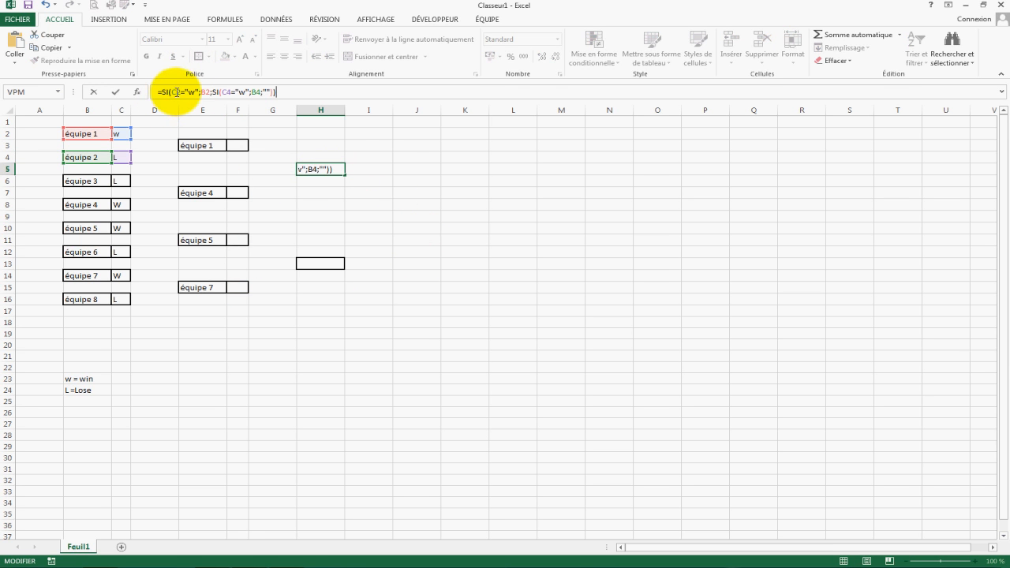
left_click(182, 91)
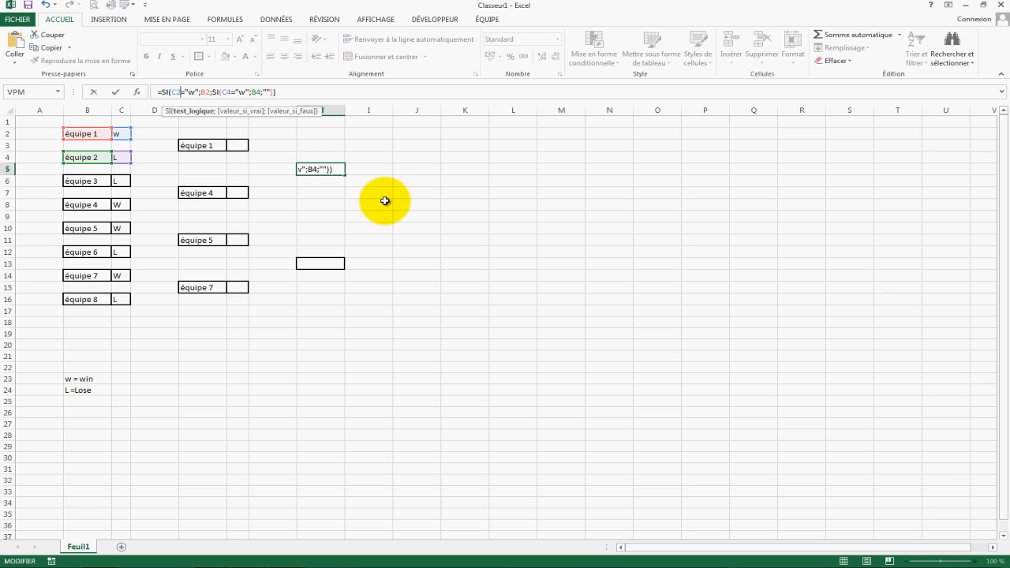
key("Escape")
left_click(242, 150)
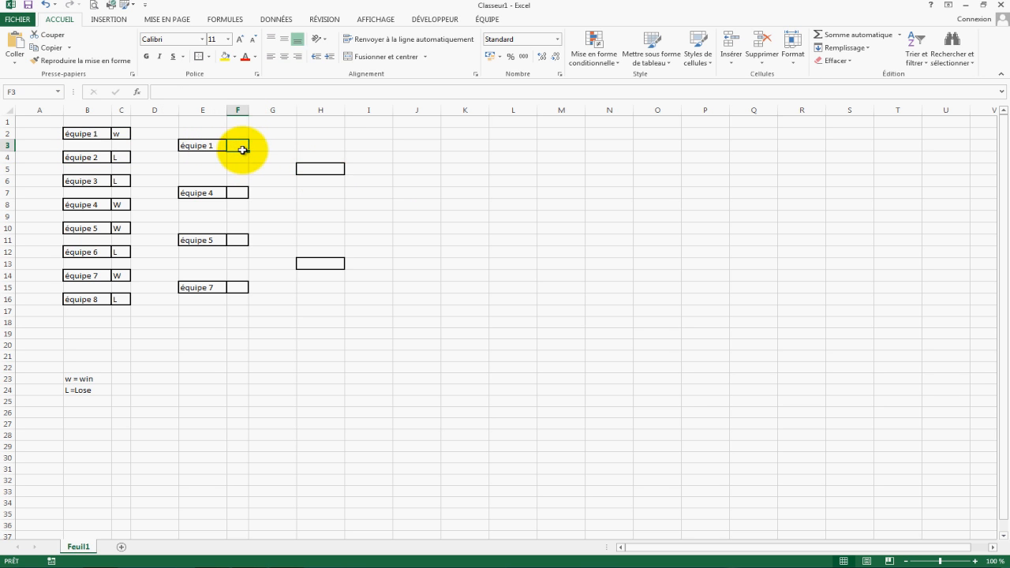
Step: Paste the copied nested SI formula text into H5 and change its first condition to test F3 and return E3
left_click(322, 167)
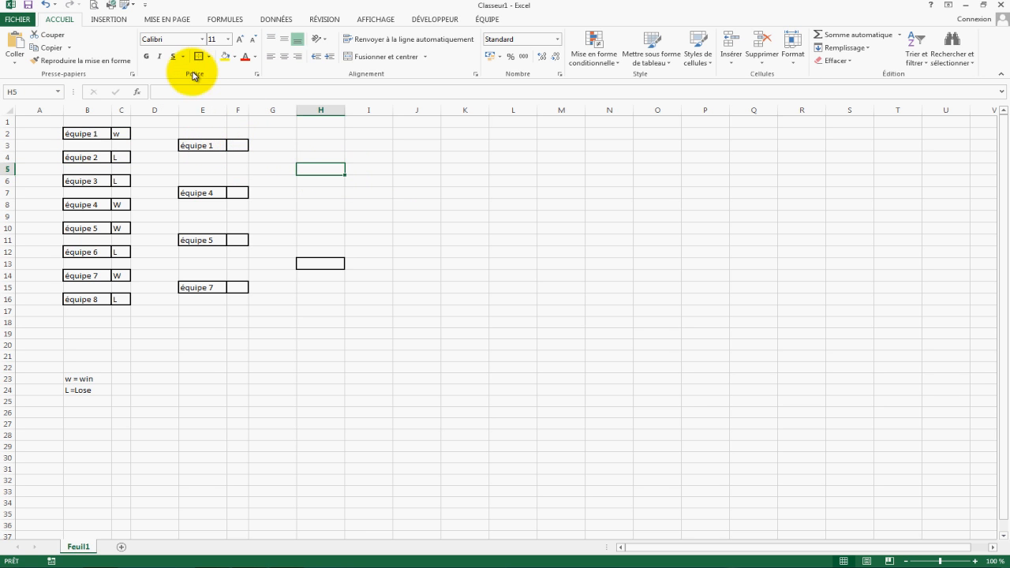
left_click(200, 98)
type("=SI(C2=\"w\";B2;SI(C4=\"w\";B4;\"\"))")
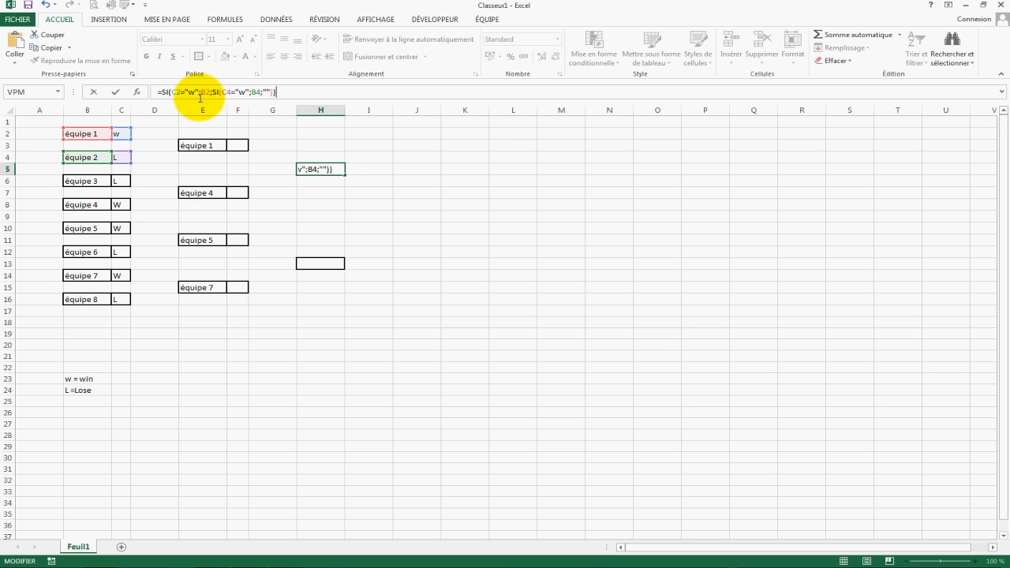
left_click(181, 92)
key("BackSpace")
key("BackSpace")
type("F3")
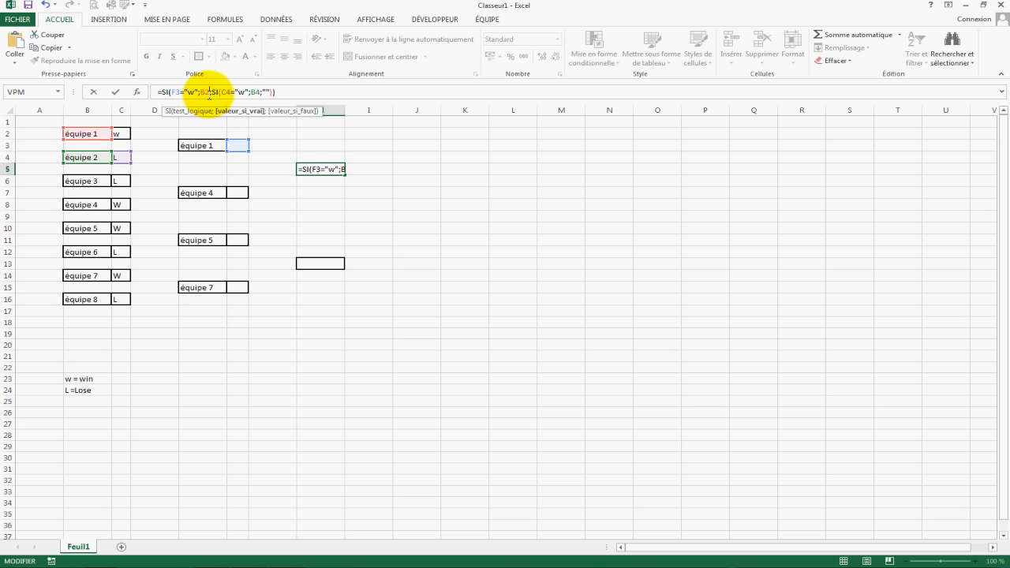
double_click(203, 93)
type("e")
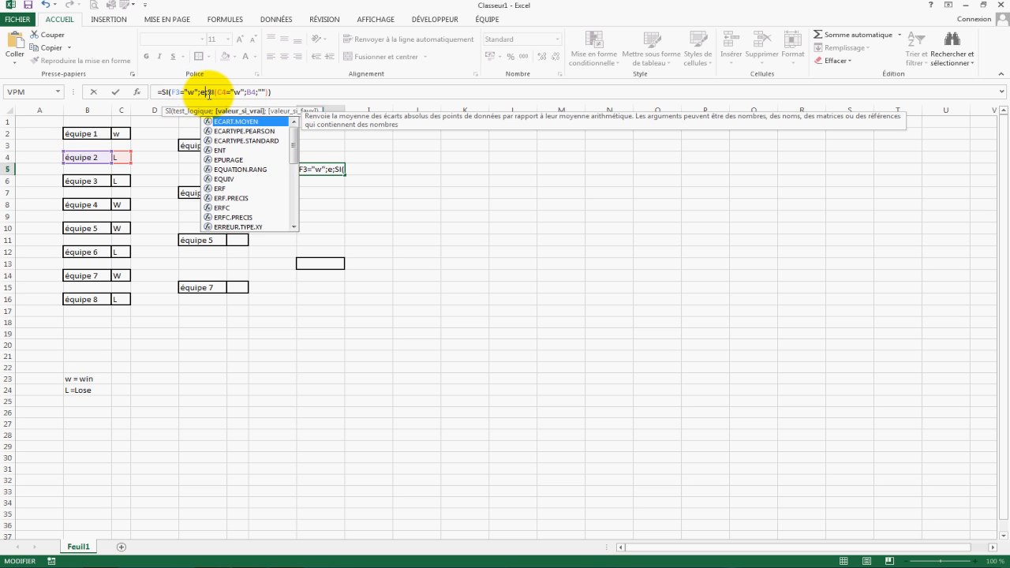
type("3")
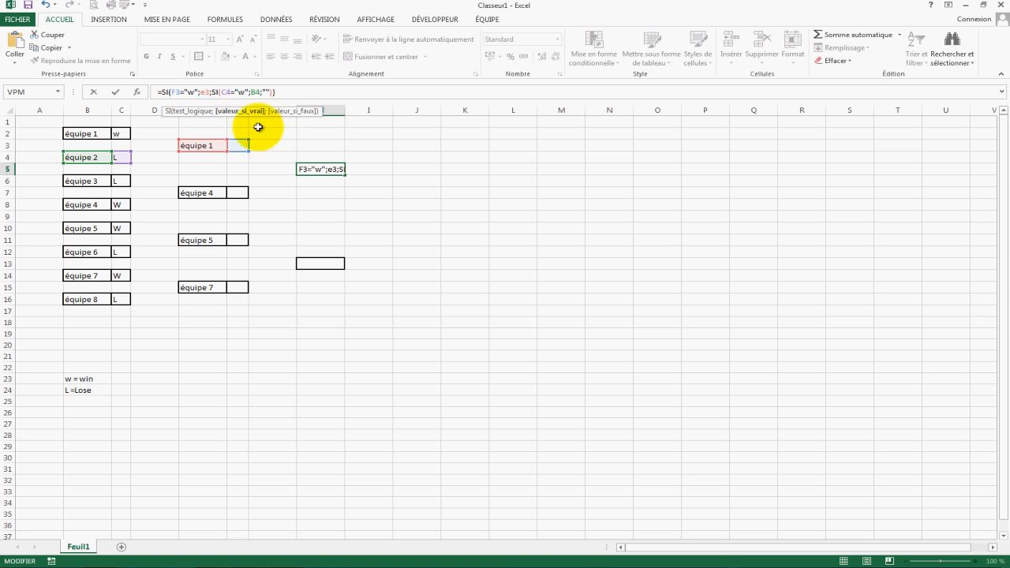
Step: Change the nested SI in H5 to test F7 and return E7
left_click(230, 92)
key("BackSpace")
key("BackSpace")
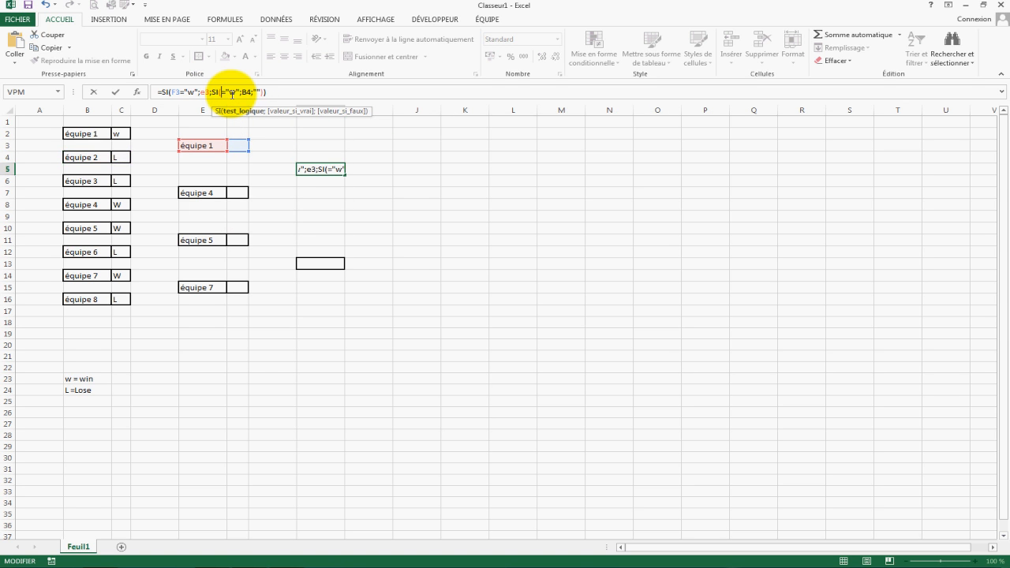
type("f7")
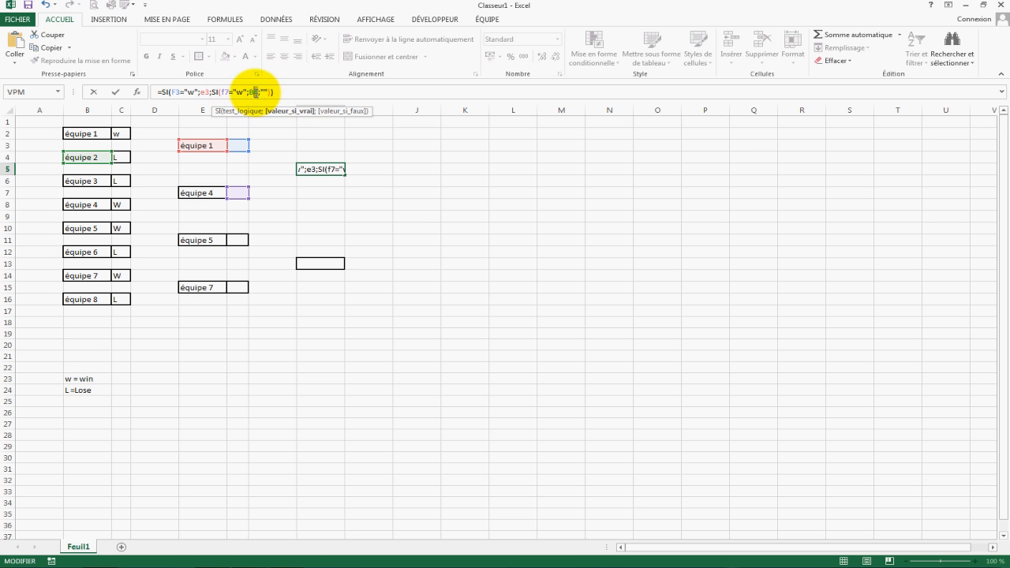
key("BackSpace")
type("e7")
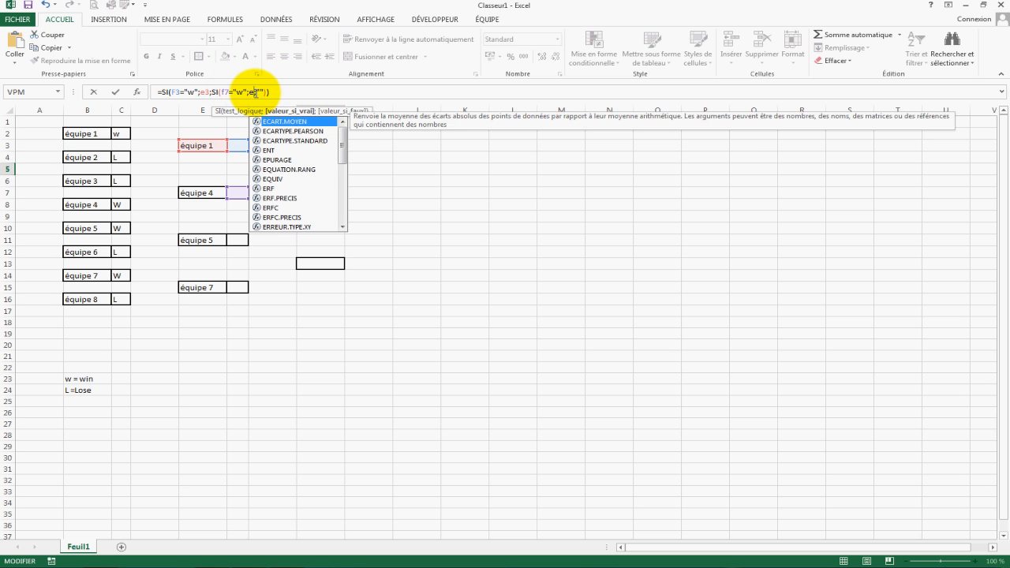
key("Return")
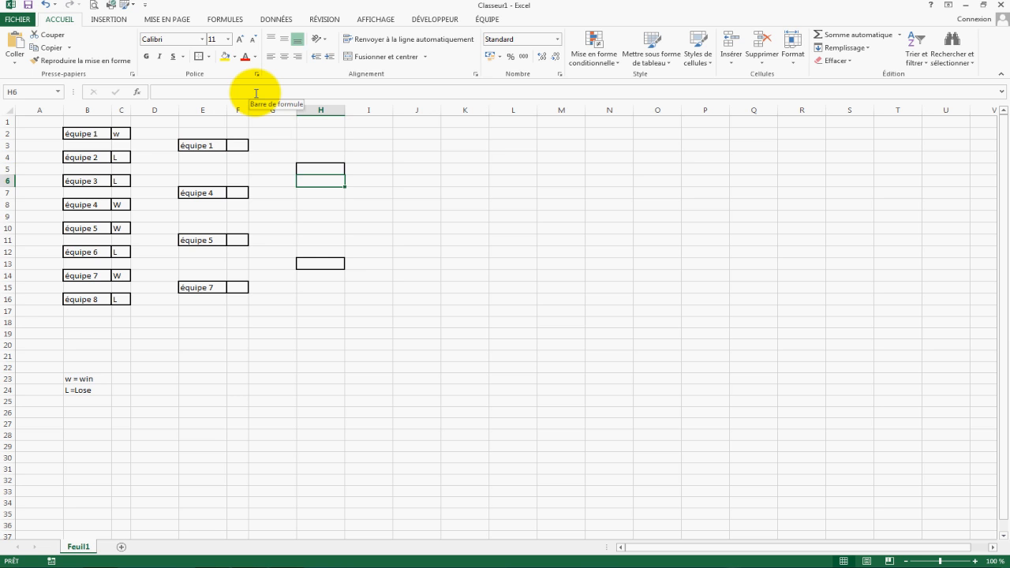
Step: Enter w as the second-round result for équipe 4 in F7
key("Down")
key("Down")
key("Down")
key("Down")
key("Up")
key("Up")
key("Left")
key("Left")
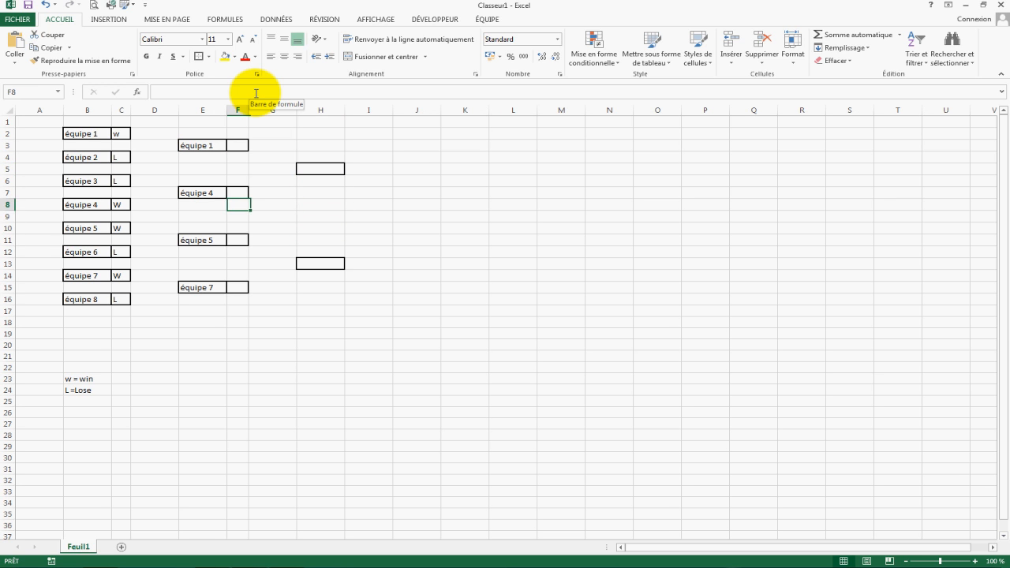
type("w")
key("Return")
Step: Enter l as the second-round result for équipe 1 in F3
key("Up")
key("Up")
key("Up")
key("Up")
key("Up")
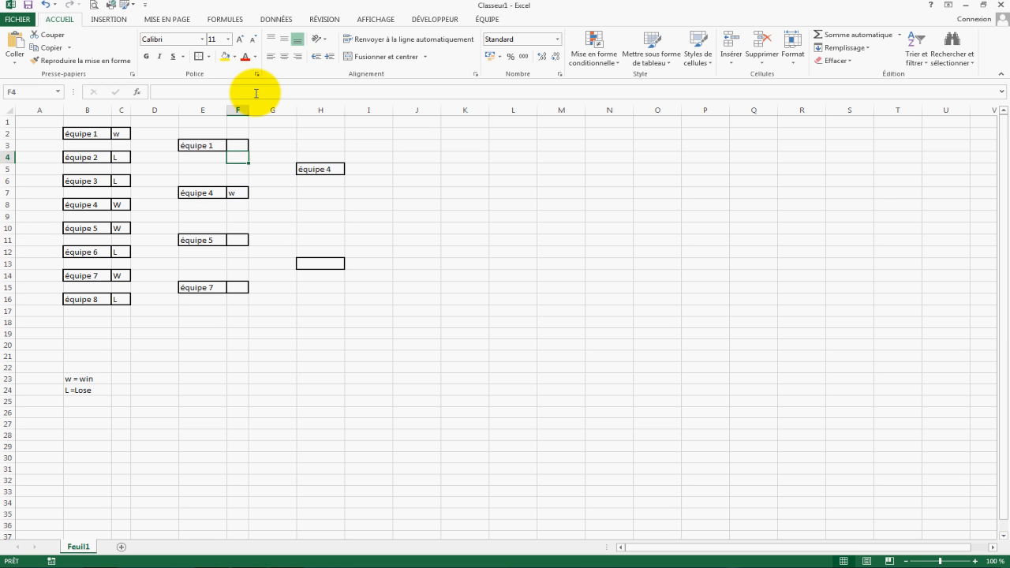
type("l")
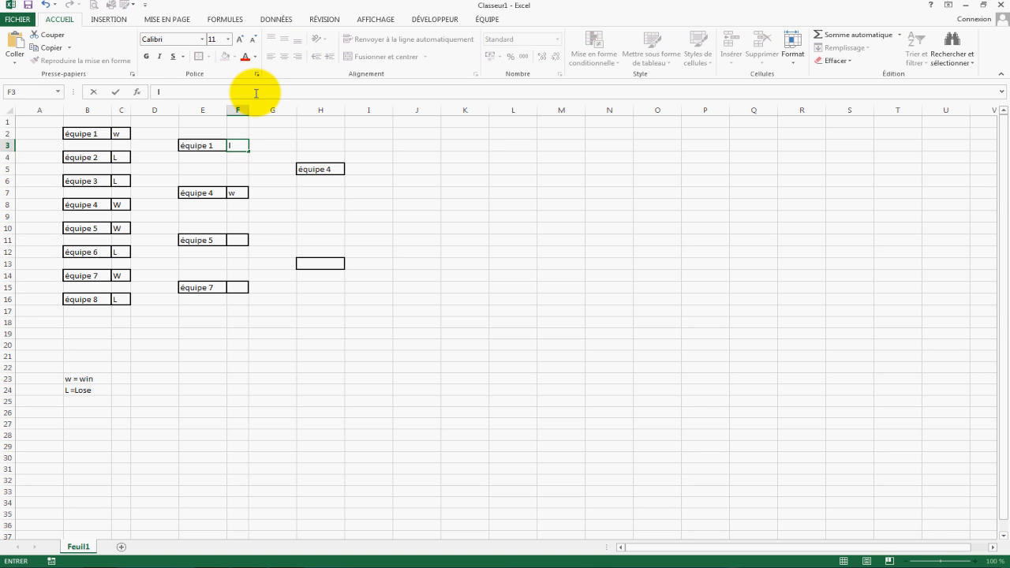
key("Return")
Step: Paste the copied nested SI formula text into the lower third-round cell H13
key("Down")
key("Right")
key("Down")
key("Down")
key("Down")
key("Down")
key("Down")
key("Down")
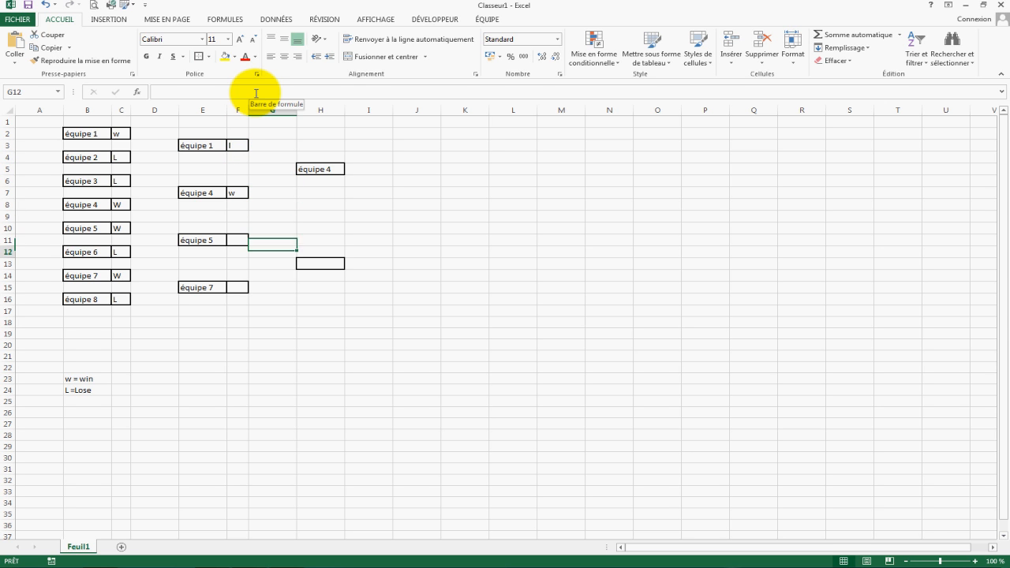
key("Right")
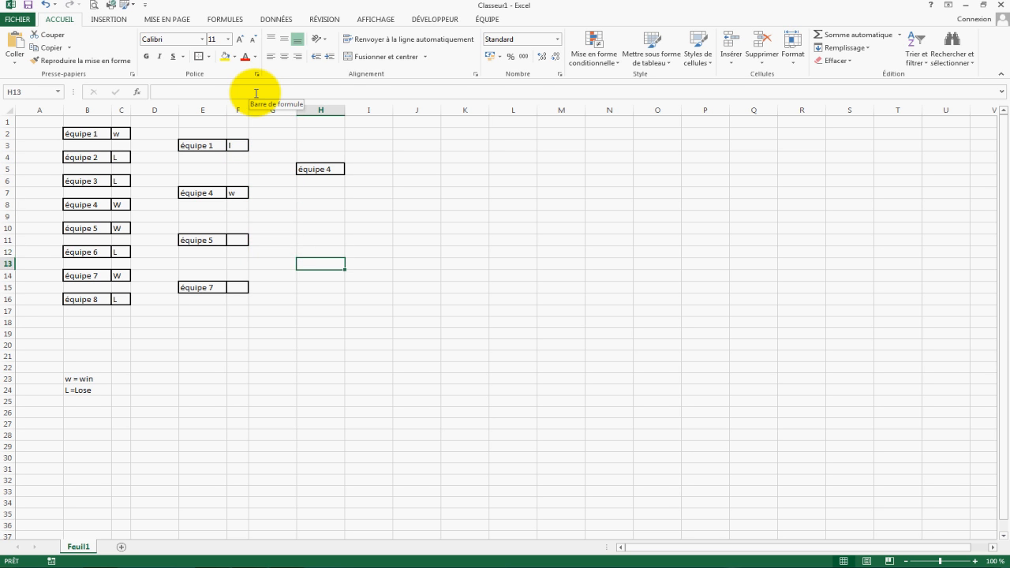
left_click(256, 93)
type("=SI(C2=\"w\";B2;SI(C4=\"w\";B4;\"\"))")
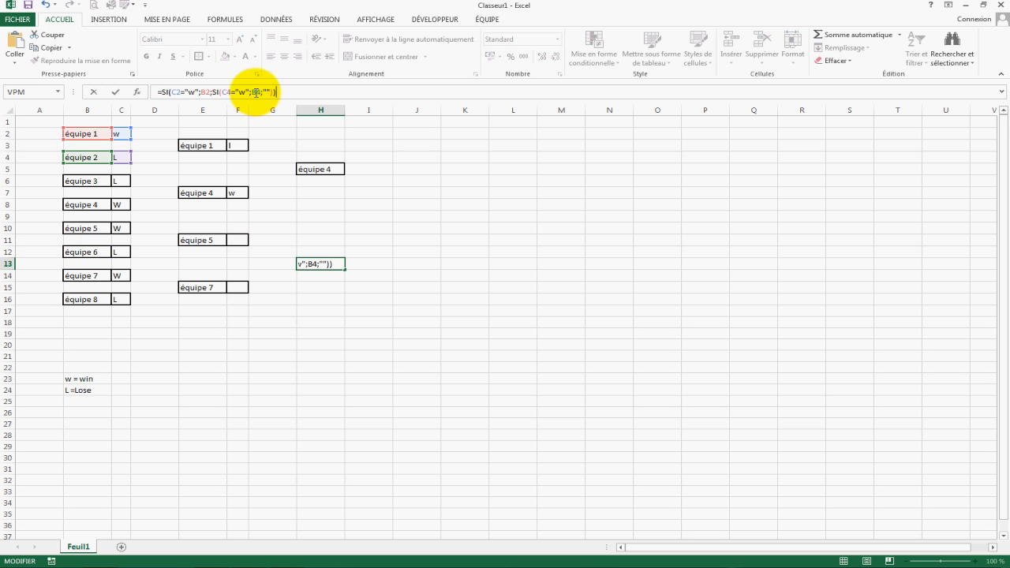
Step: Replace the C2 and B2 references in the first SI of H13's formula with E11
left_click(181, 93)
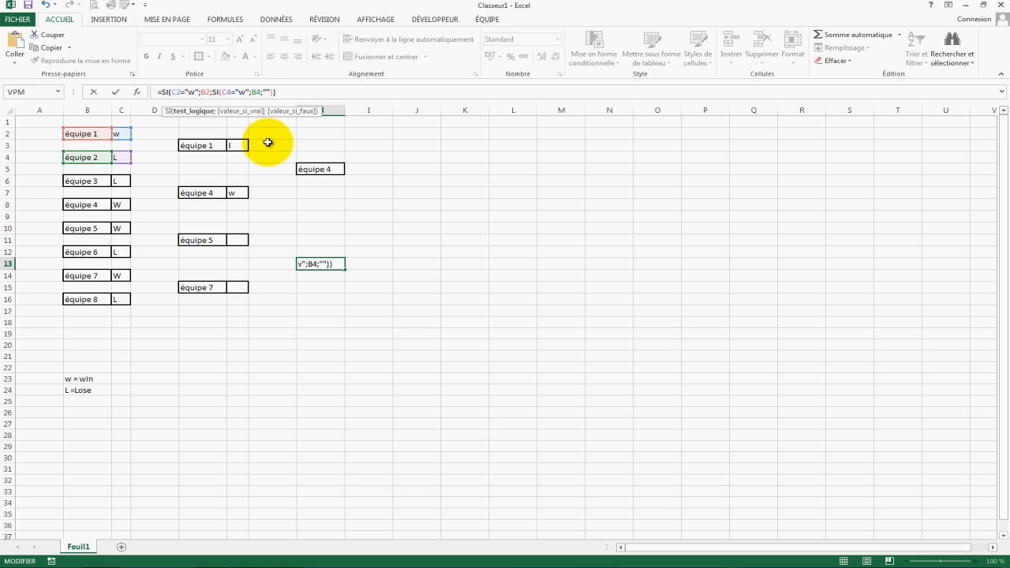
key("BackSpace")
key("BackSpace")
type("e")
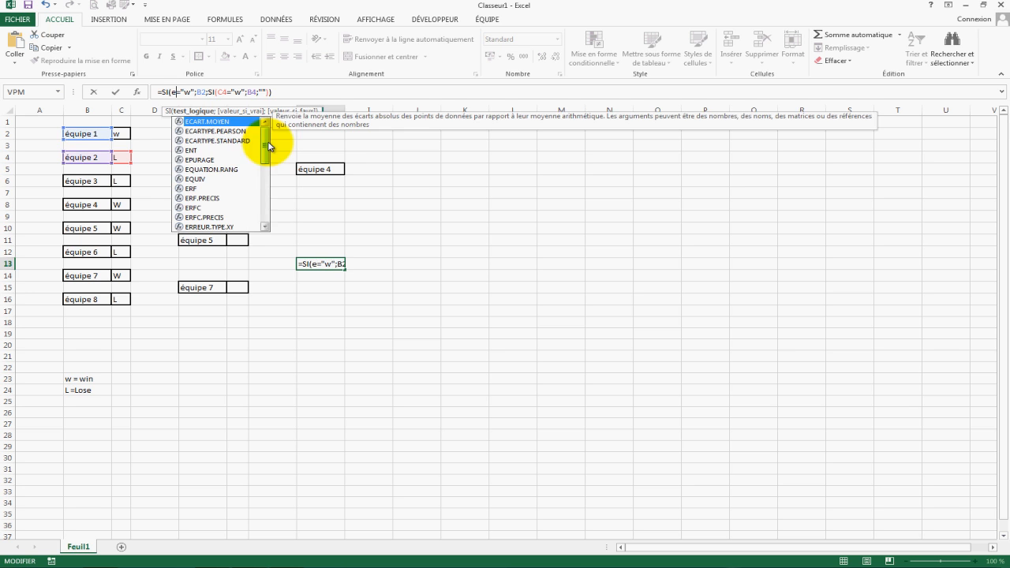
type("11")
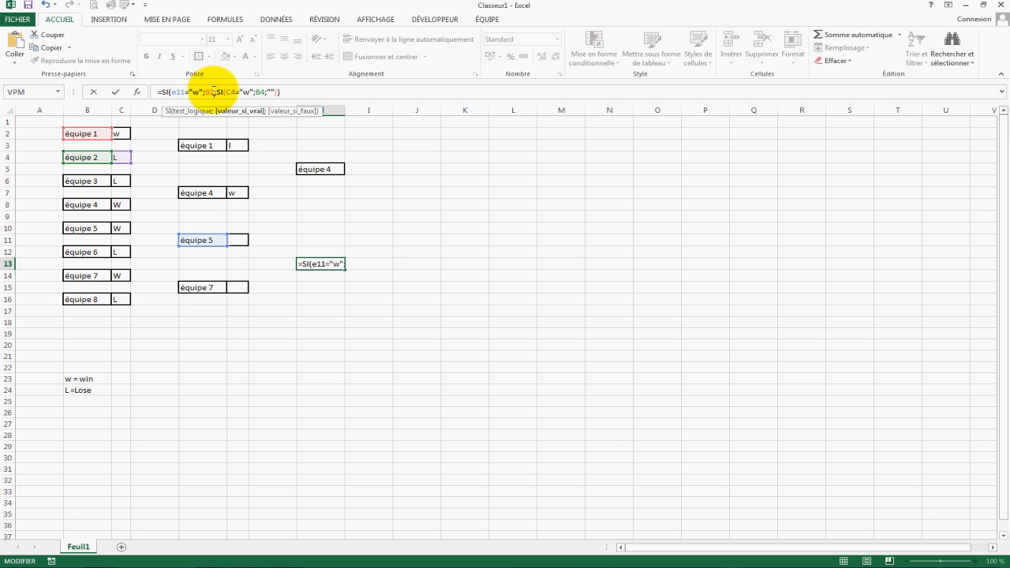
key("BackSpace")
key("BackSpace")
type("f")
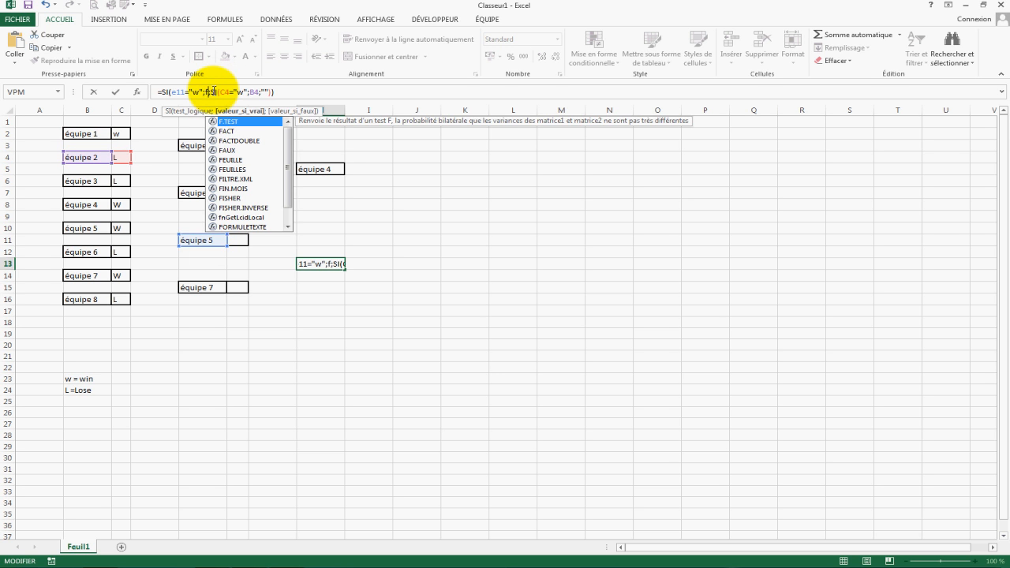
key("BackSpace")
type("e")
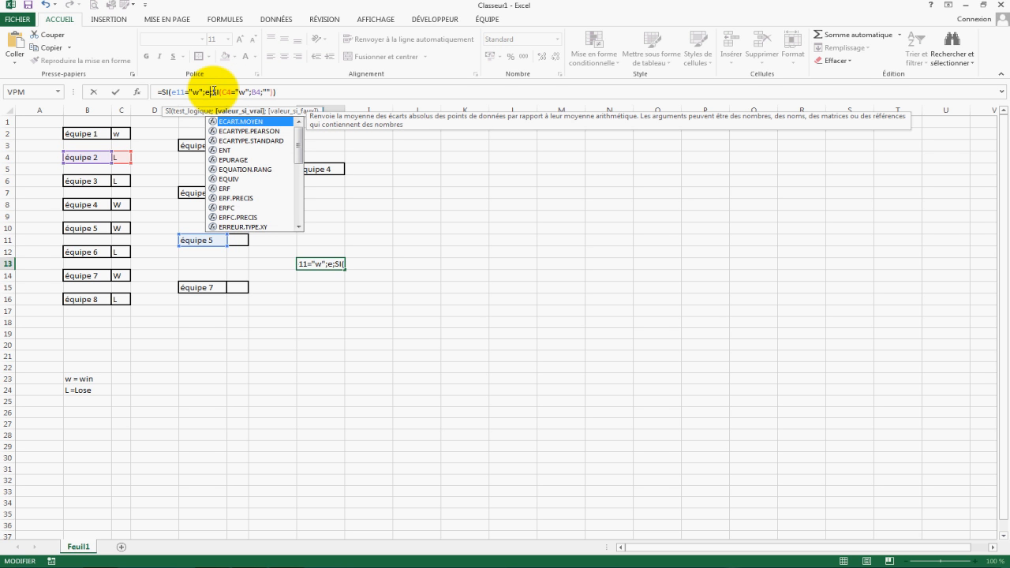
type("11")
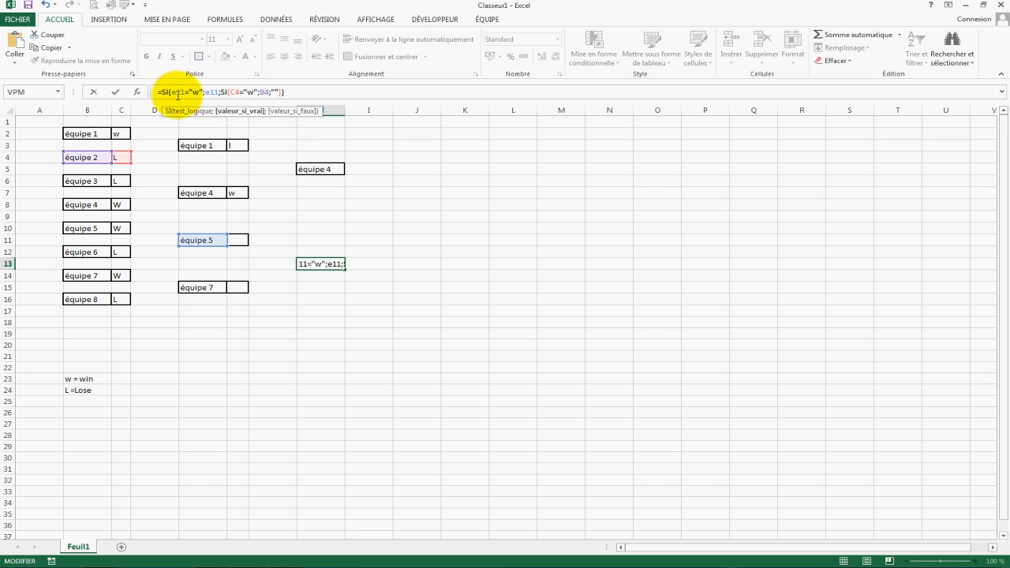
Step: Correct the tested cell in the first SI of H13 to F11 and validate the formula
left_click(176, 93)
key("BackSpace")
type("f")
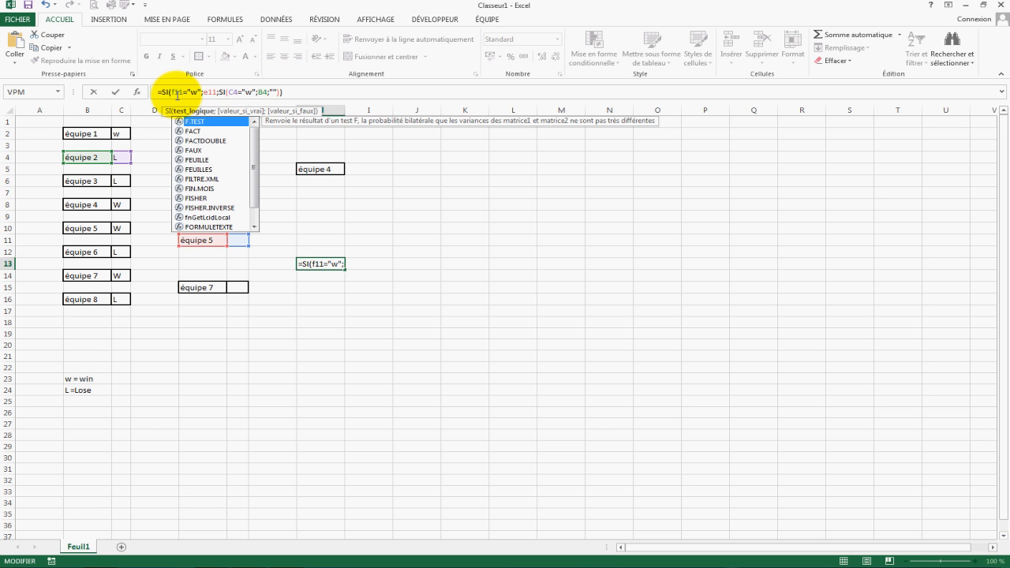
key("Return")
key("Up")
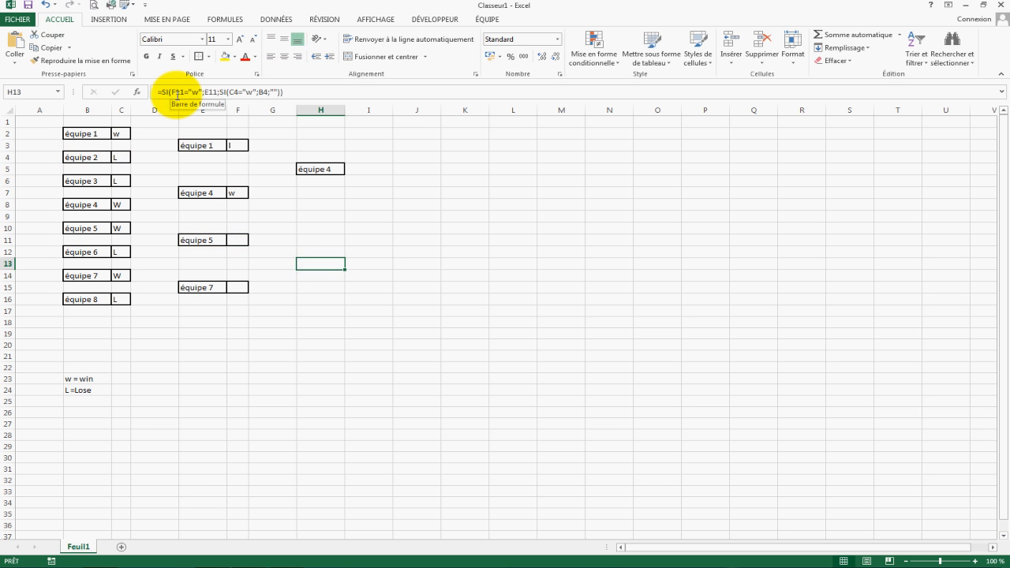
Step: Change the nested SI in H13 to test F15 and return E15
left_click(239, 93)
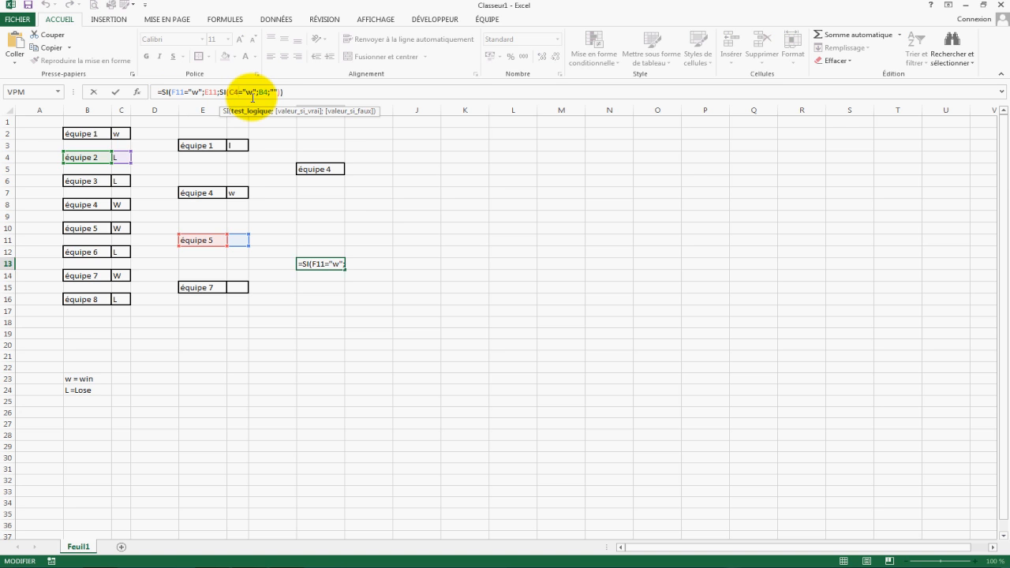
key("BackSpace")
key("BackSpace")
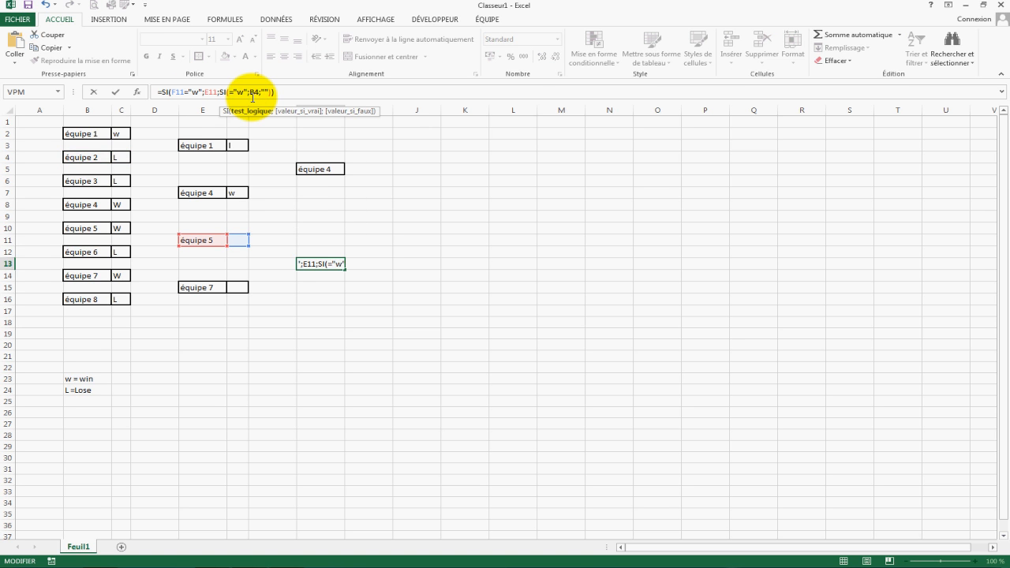
type("f15")
left_click(269, 93)
key("BackSpace")
key("BackSpace")
type("e15")
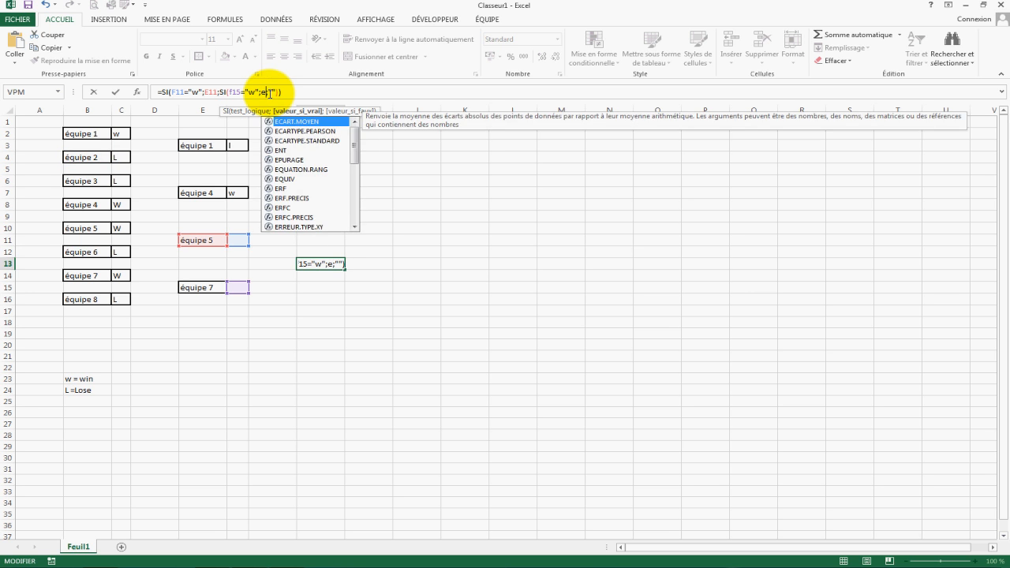
key("Return")
left_click(453, 307)
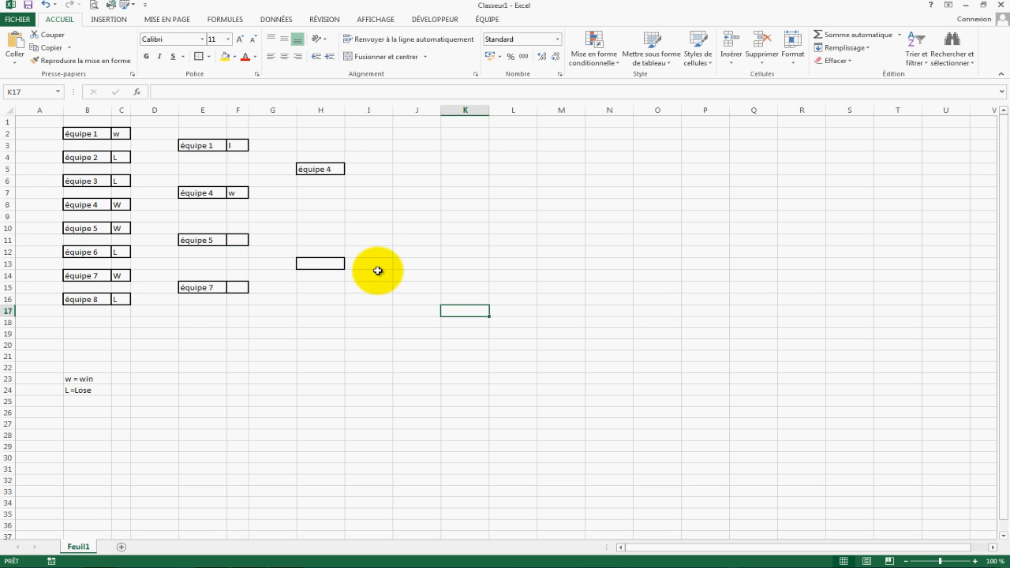
Step: Enter the second-round results w for équipe 5 in F11 and l for équipe 7 in F15
left_click(239, 243)
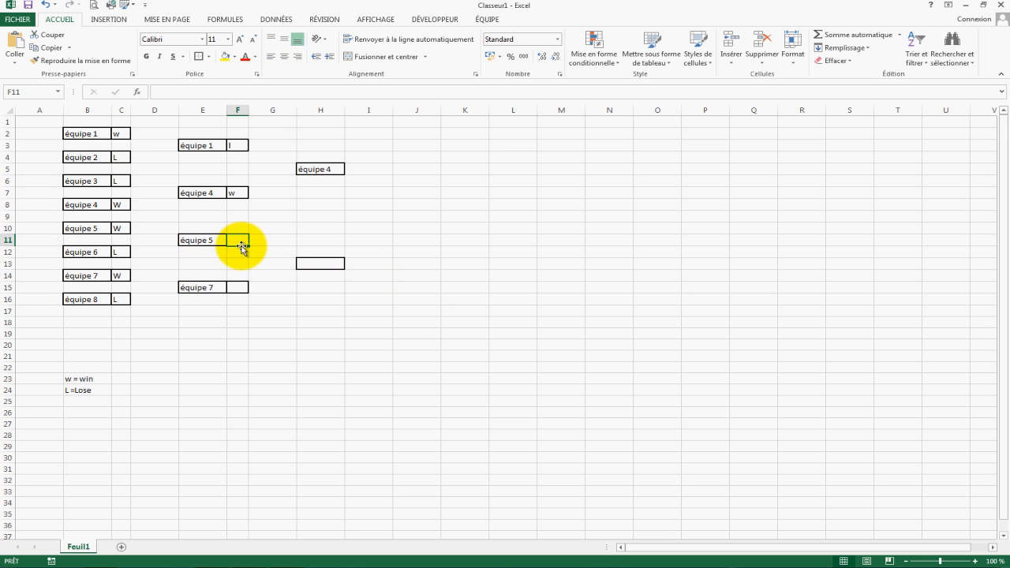
type("w")
left_click(236, 288)
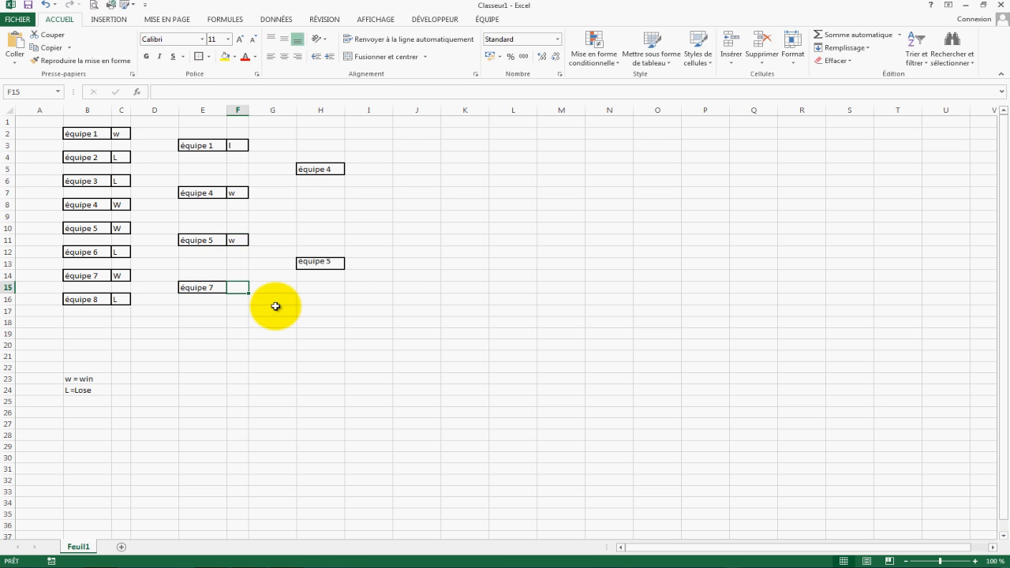
type("l")
left_click(405, 281)
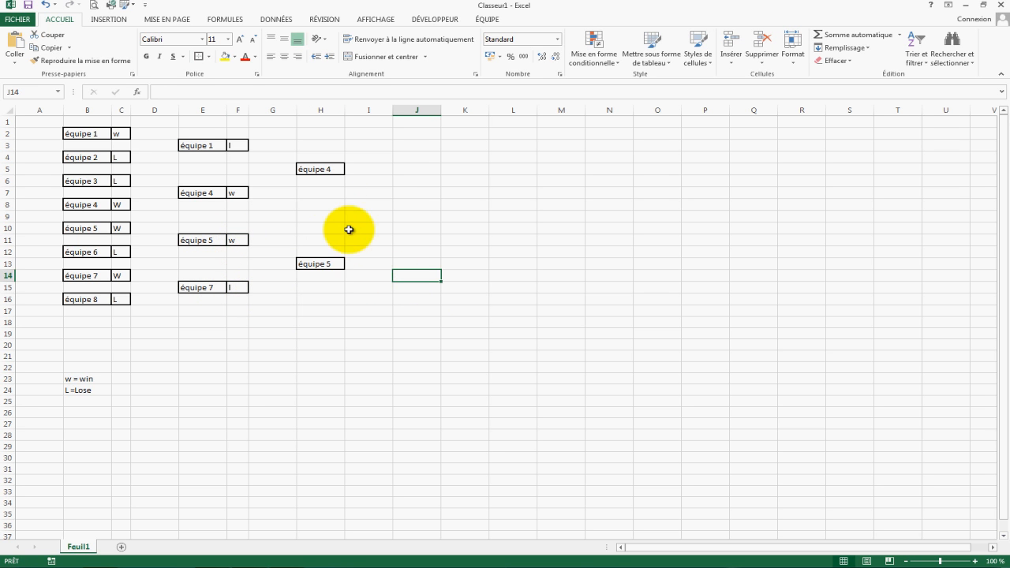
Step: Narrow column I to a small result column beside the third-round teams
left_click(324, 214)
left_click(371, 215)
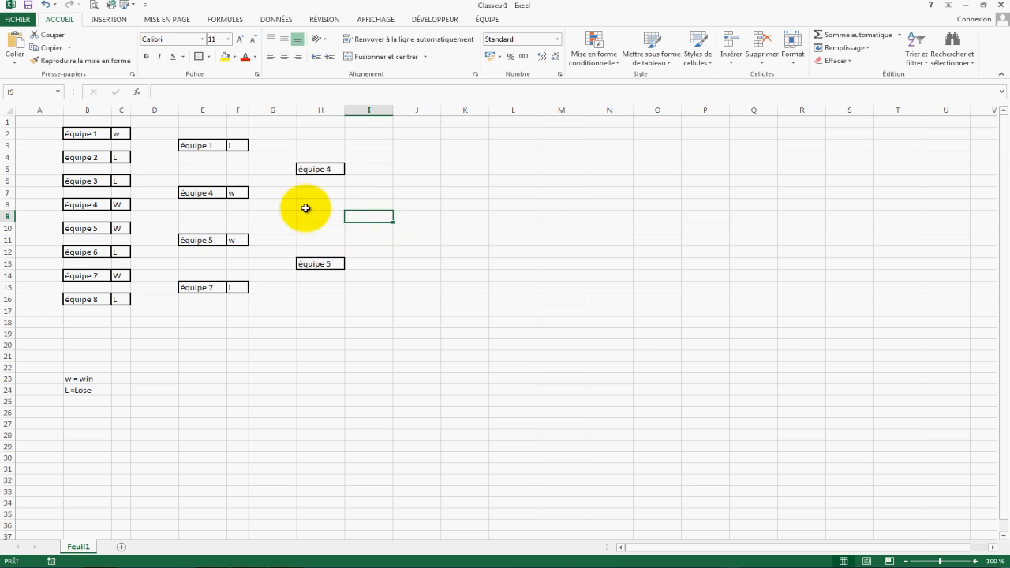
left_click(354, 169)
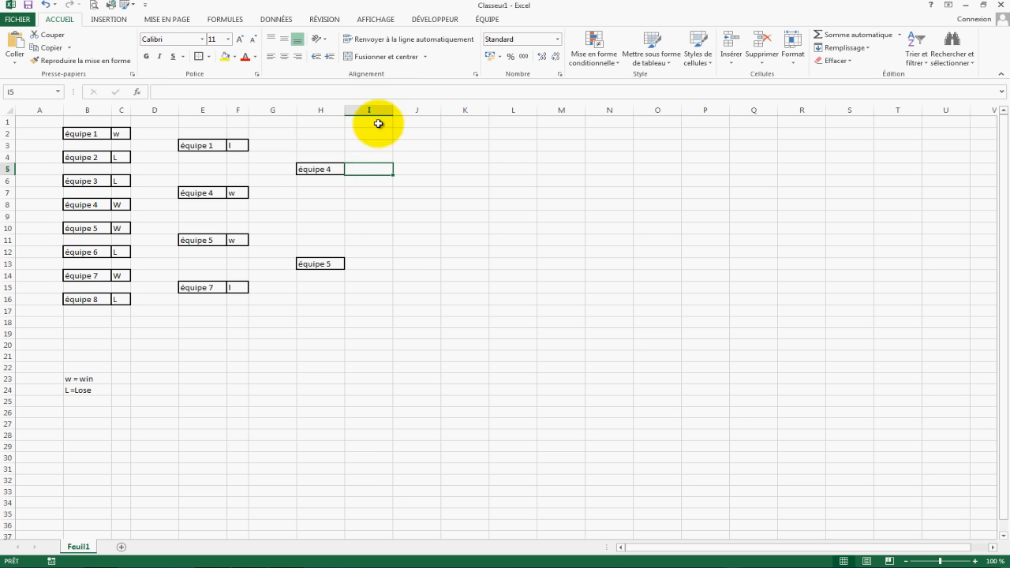
left_click_drag(389, 112, 359, 110)
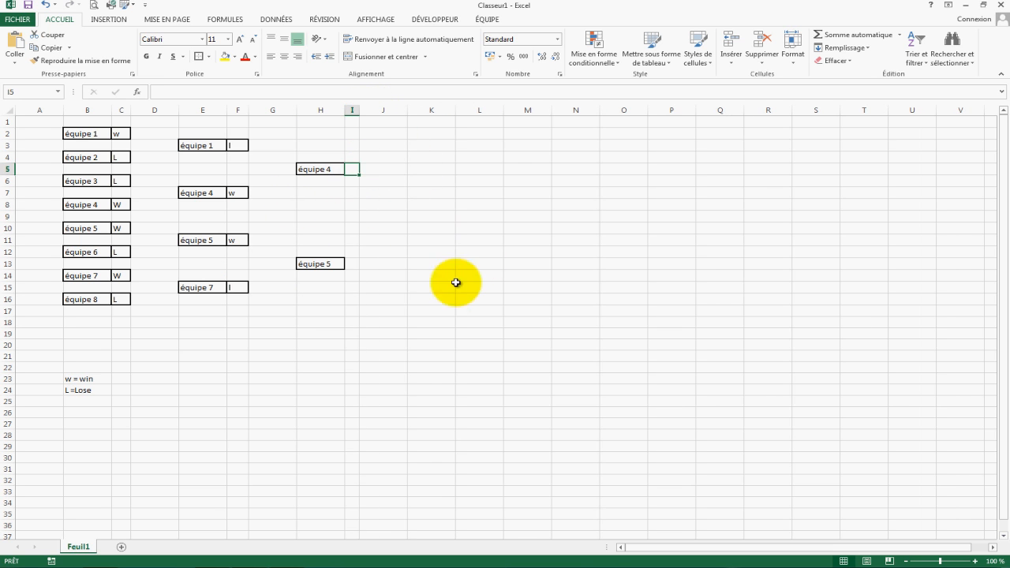
Step: Border the third-round result cells I5 and I13, and widen column I slightly
left_click(352, 264)
left_click(198, 56)
left_click(482, 240)
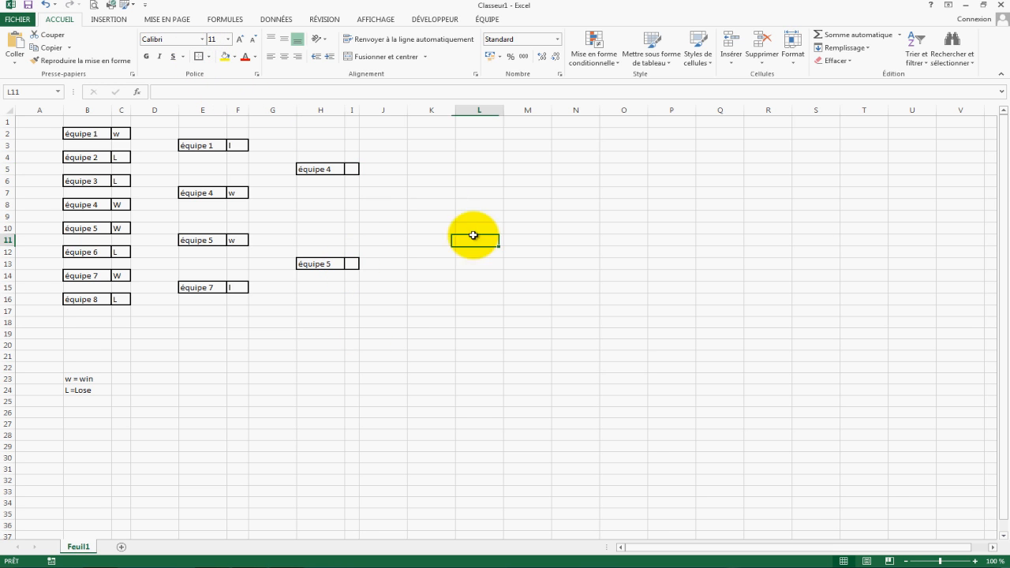
left_click_drag(361, 110, 365, 111)
Step: Merge and center the block K6:O12 as the cell for the tournament winner
left_click(424, 198)
left_click_drag(390, 203, 515, 237)
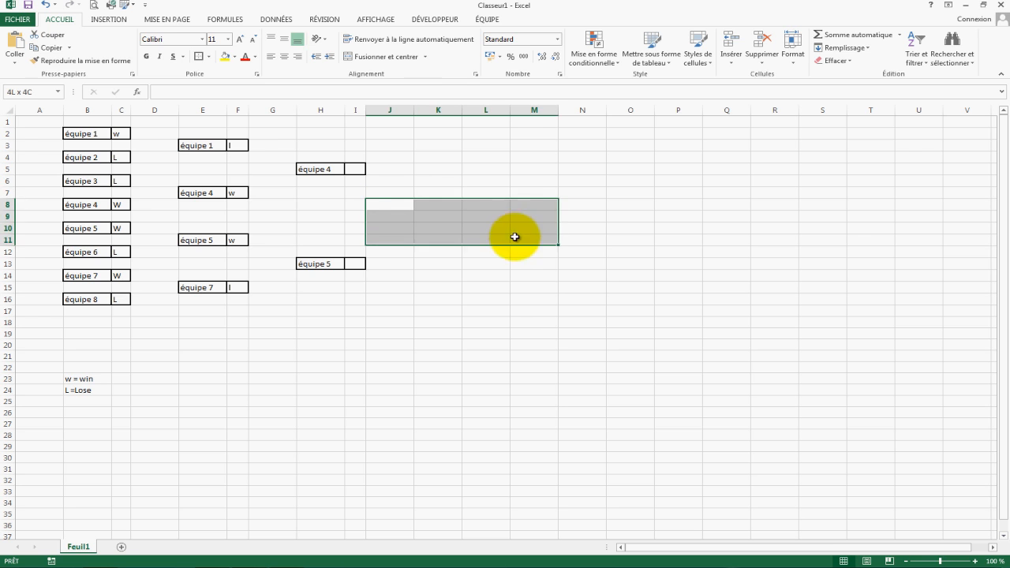
left_click(419, 187)
left_click_drag(419, 186, 513, 252)
left_click_drag(573, 251, 631, 252)
left_click(365, 56)
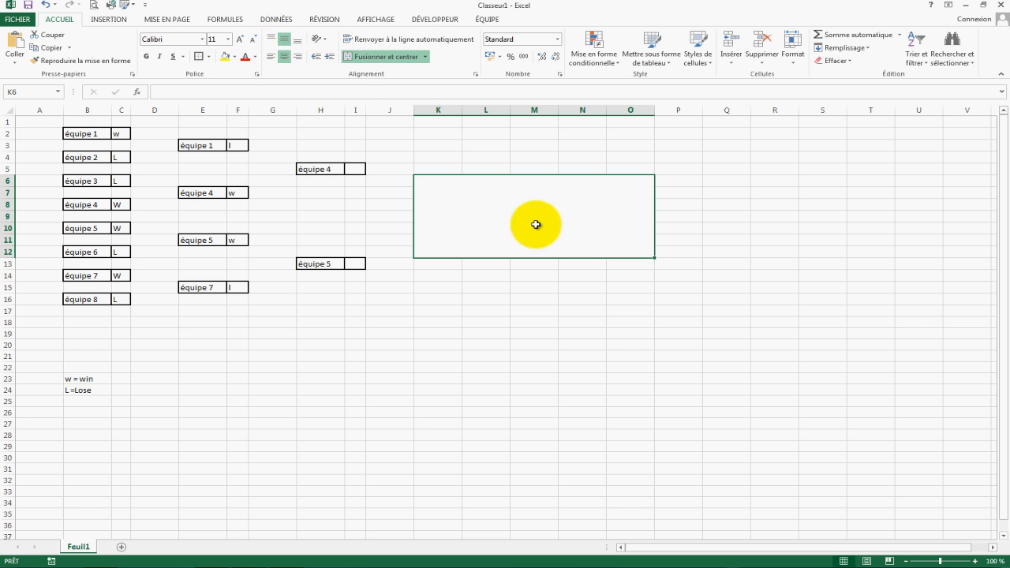
left_click(218, 93)
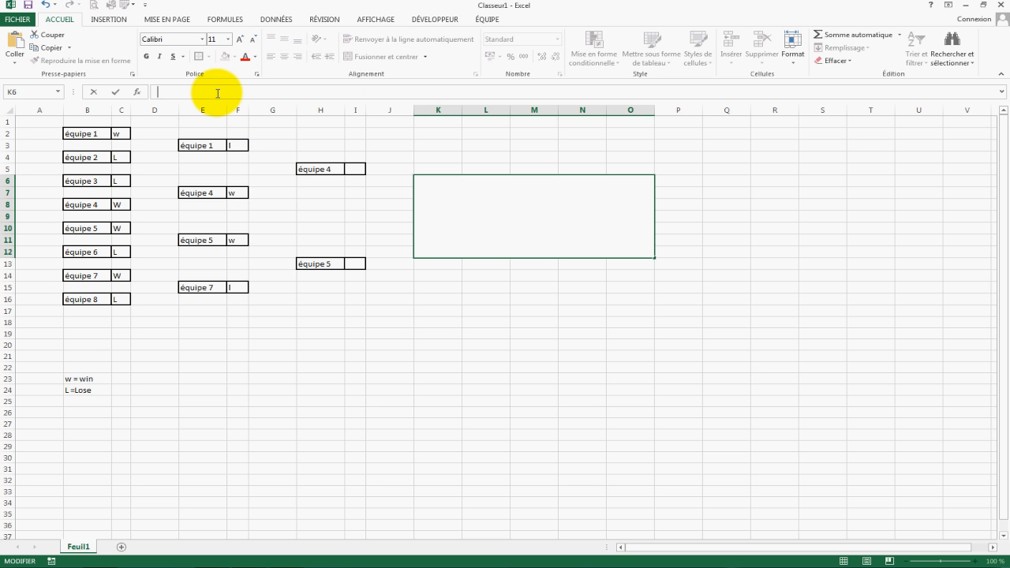
type("=SI(C2=\"w\";B2;SI(C4=\"w\";B4;\"\"))")
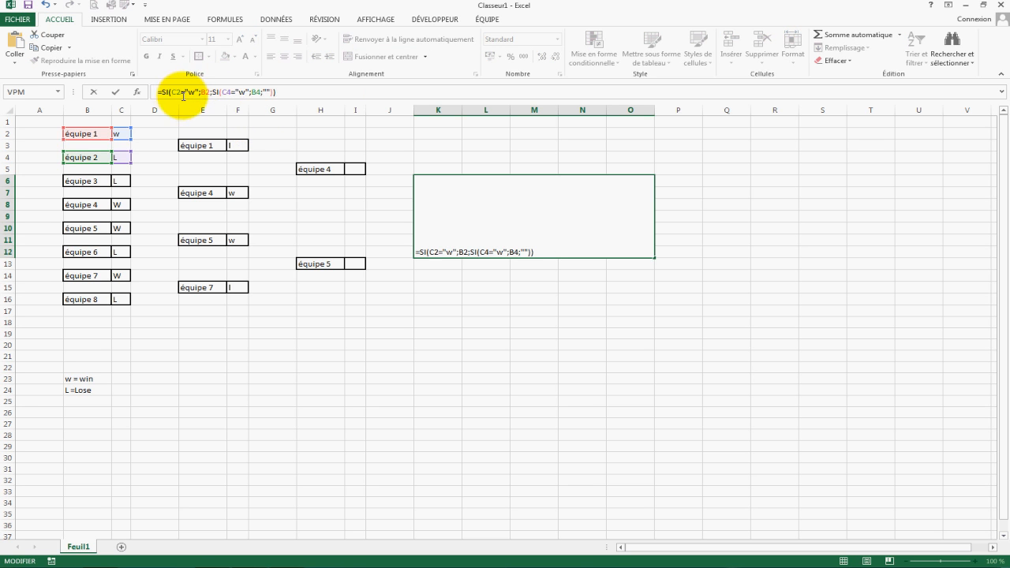
left_click(184, 93)
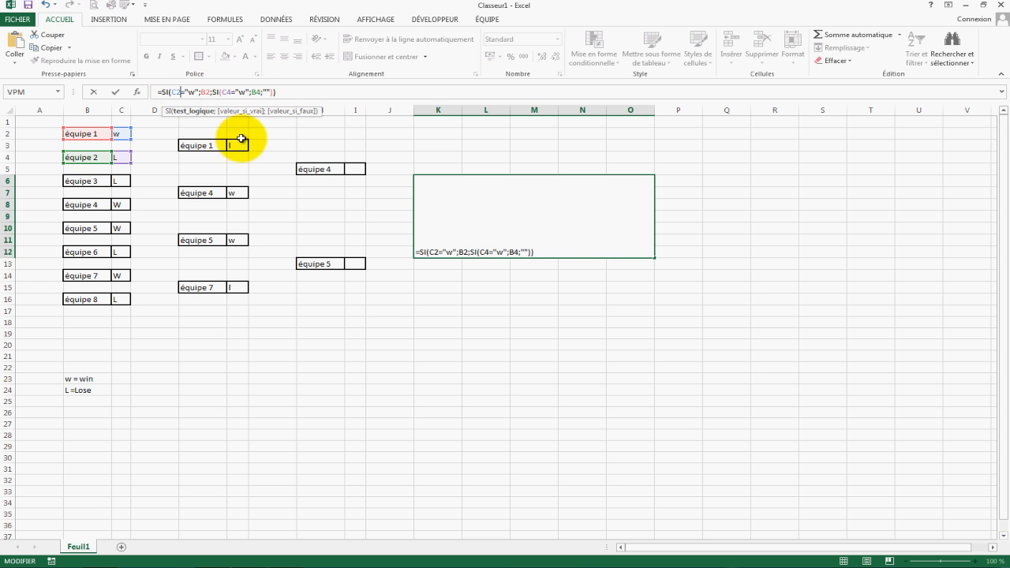
key("BackSpace")
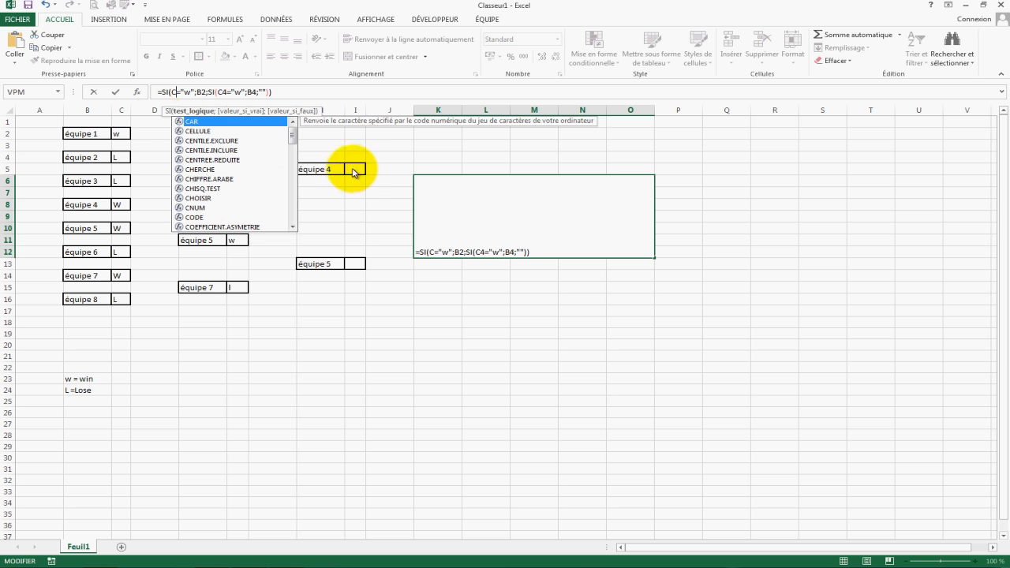
type("5")
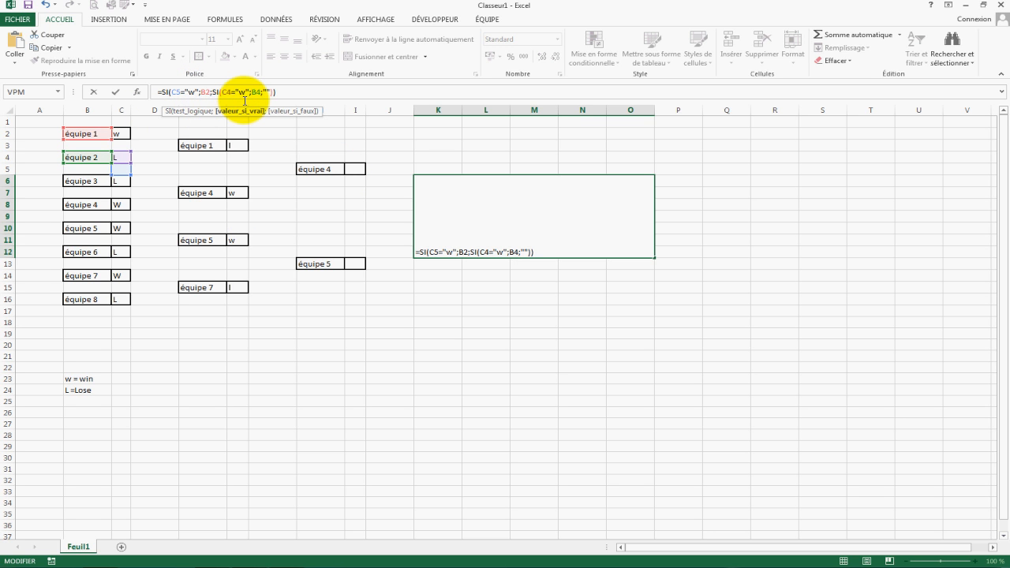
key("Escape")
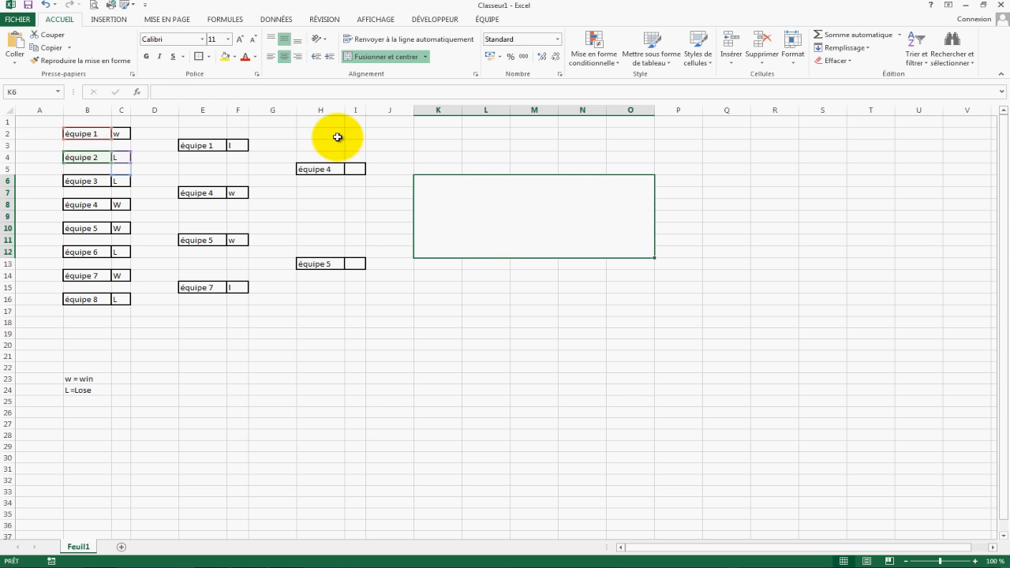
Step: Outline the merged winner cell K6 with a border and paste the formula =SI(C2="w";B2;SI(C4="w";B4;"")) into it
left_click(300, 167)
left_click(496, 198)
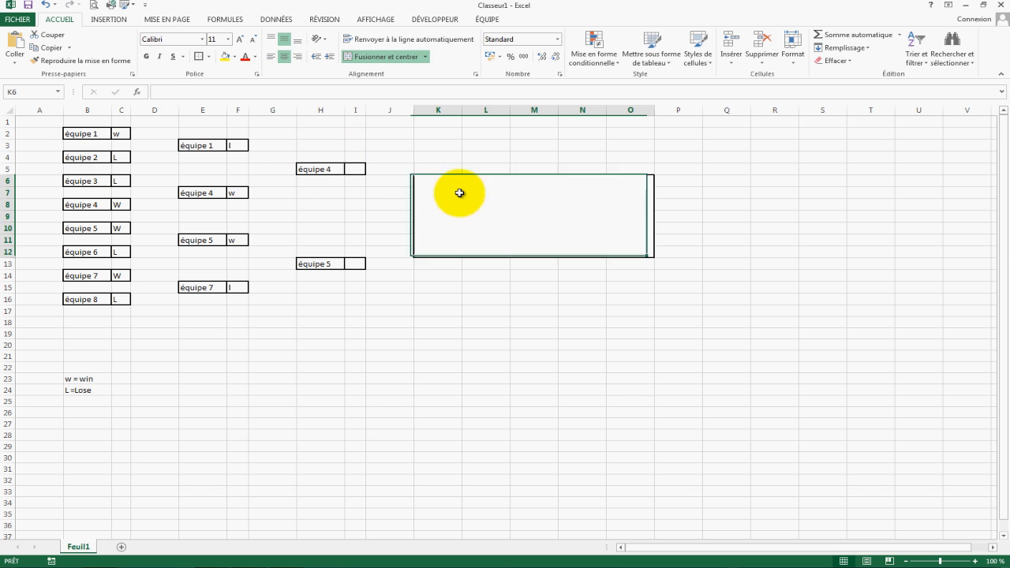
left_click(219, 96)
type("=SI(C2=\"w\";B2;SI(C4=\"w\";B4;\"\"))")
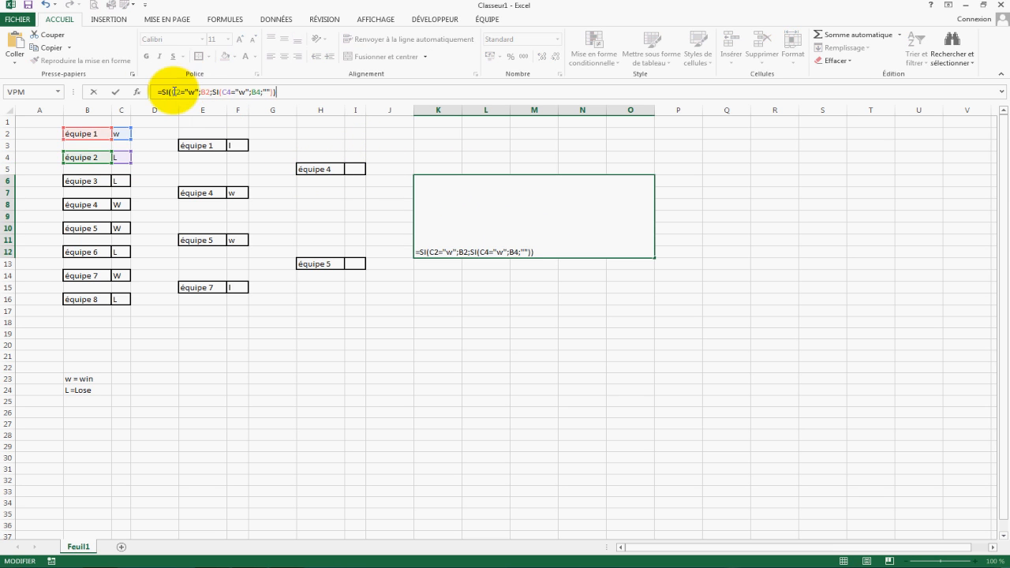
Step: Change the first SI in the merged winner cell K6 to test I5 and return H5
double_click(179, 93)
key("BackSpace")
type("i5")
left_click(207, 92)
key("BackSpace")
key("BackSpace")
type("h")
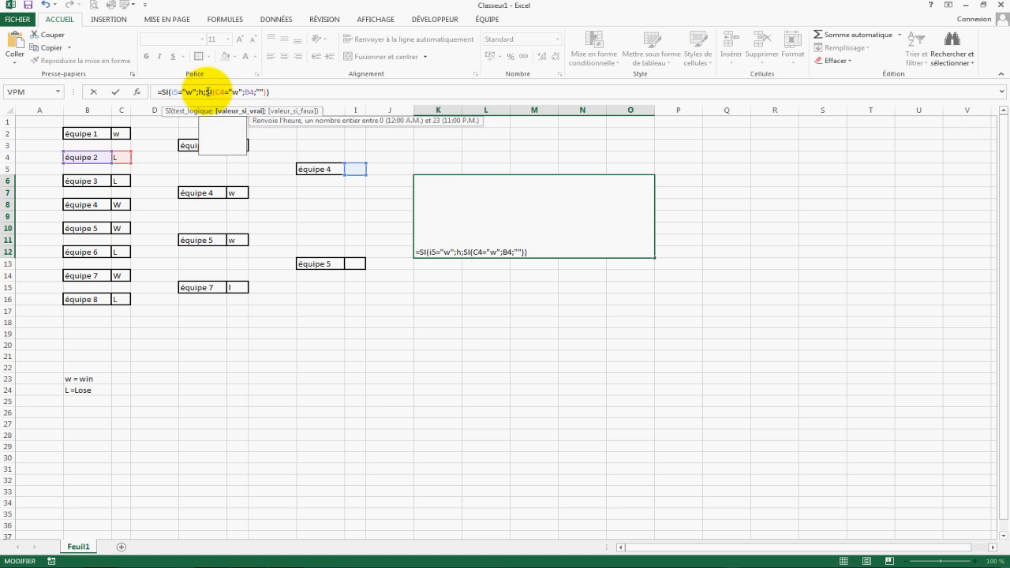
type("5")
Step: Change the nested SI in K6 to test I13 and return H13, and validate the formula
double_click(227, 93)
key("BackSpace")
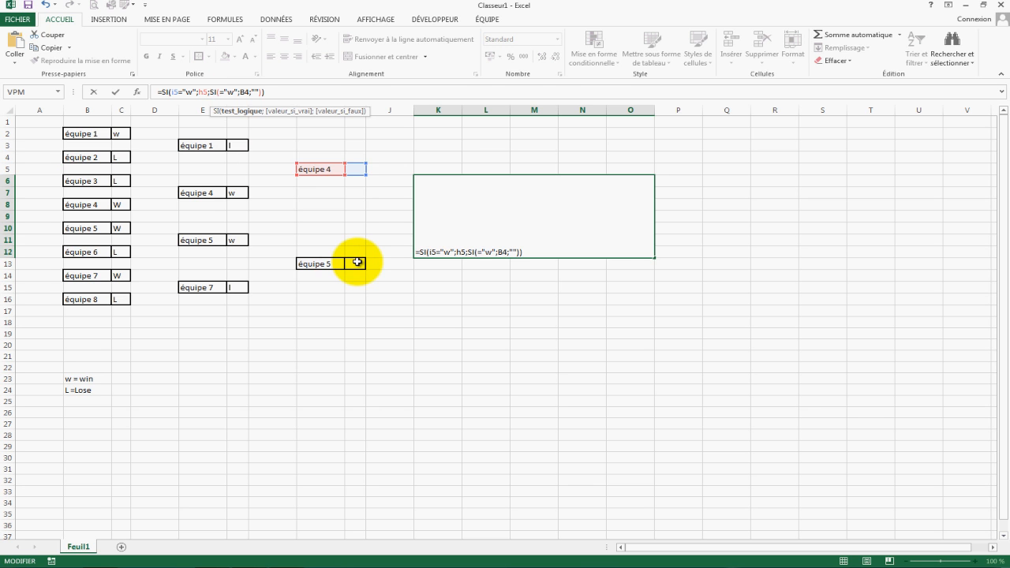
type("i13")
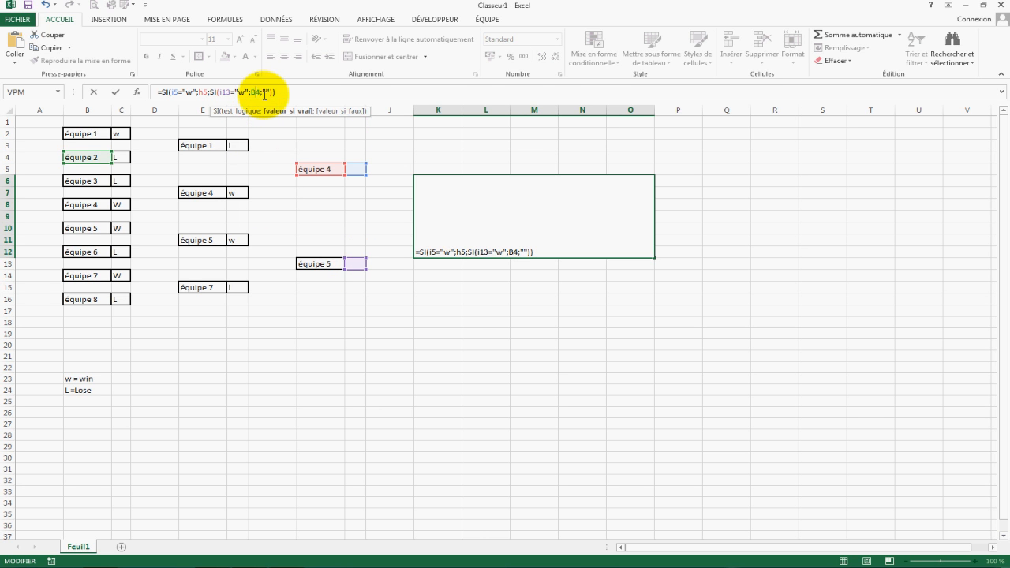
type("h13")
key("Return")
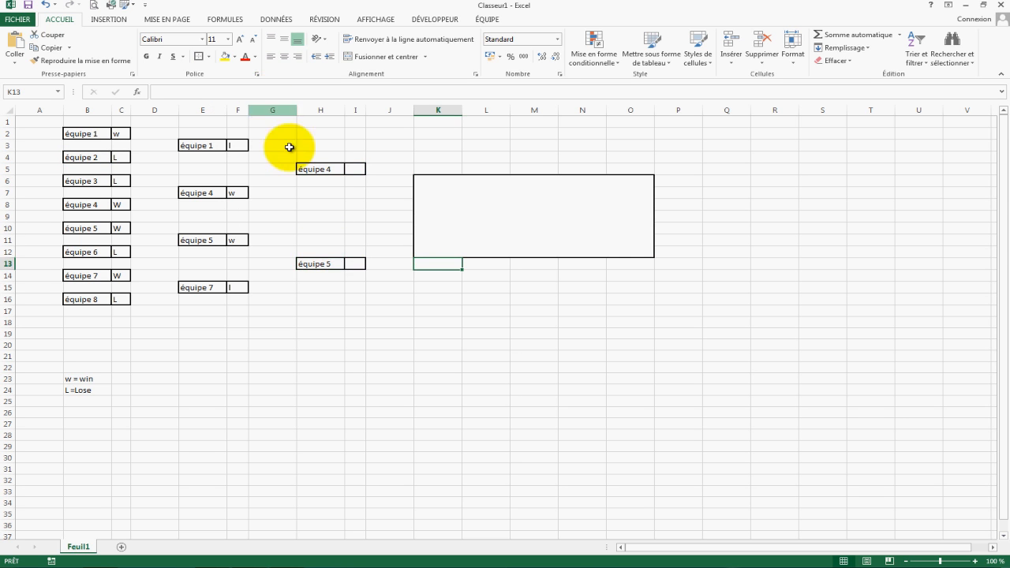
Step: Enter w as the third-round result for équipe 5 in I13
left_click(359, 263)
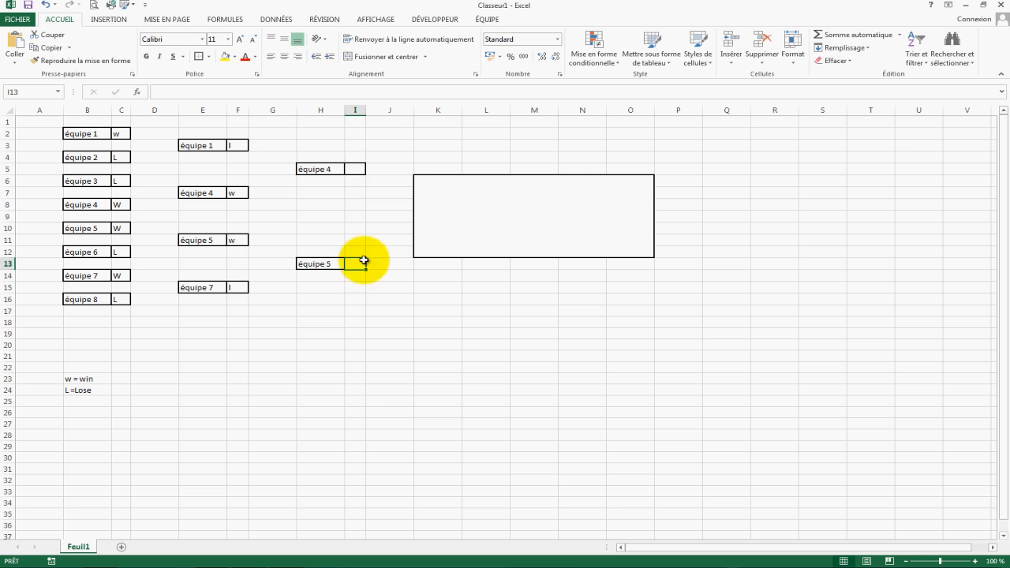
type("w")
left_click(352, 170)
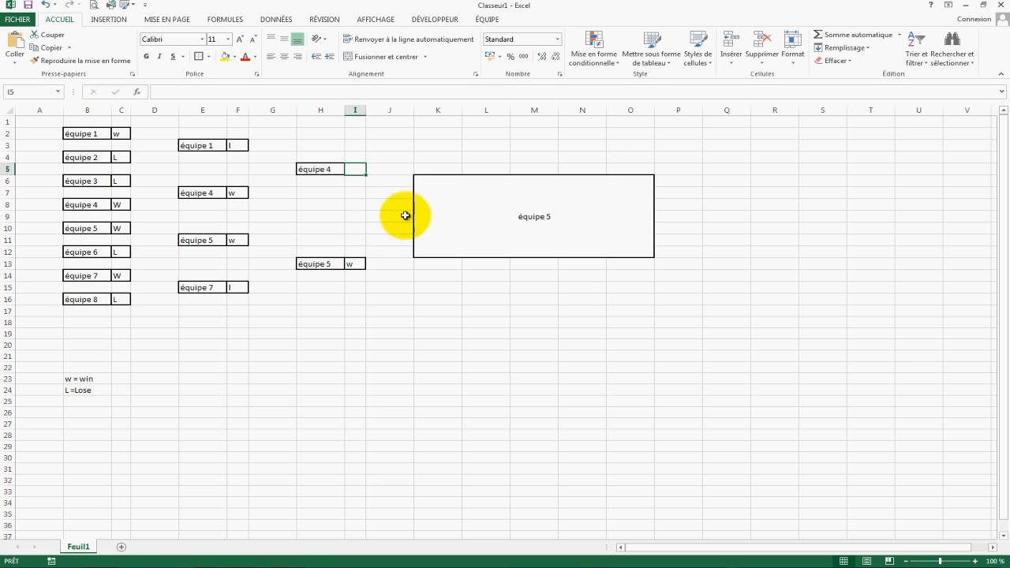
Step: Enter l as the third-round result for équipe 4 in I5 and check the winner cell K6
type("l")
left_click(634, 336)
left_click(570, 225)
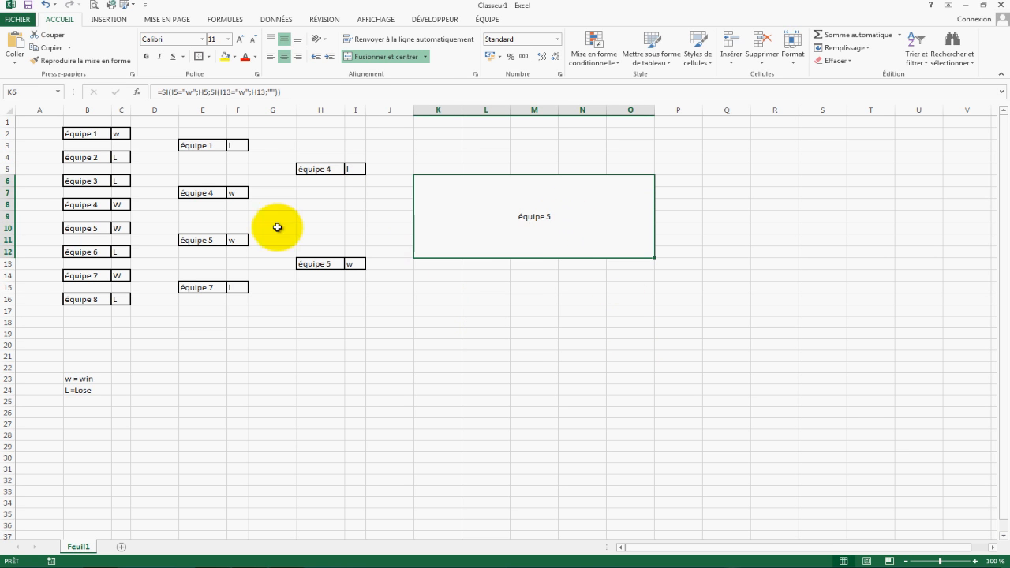
left_click(528, 263)
left_click(528, 343)
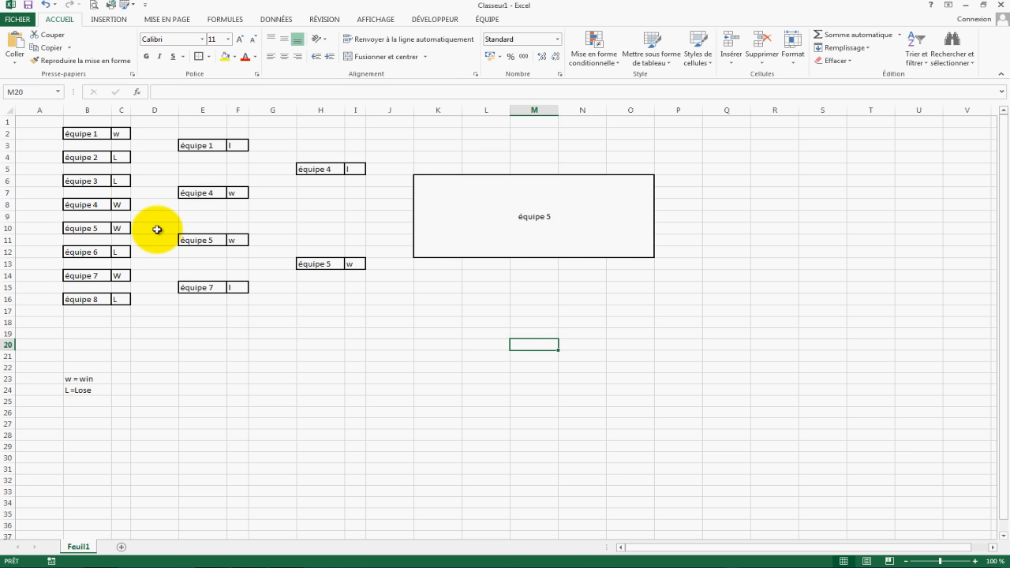
left_click(584, 226)
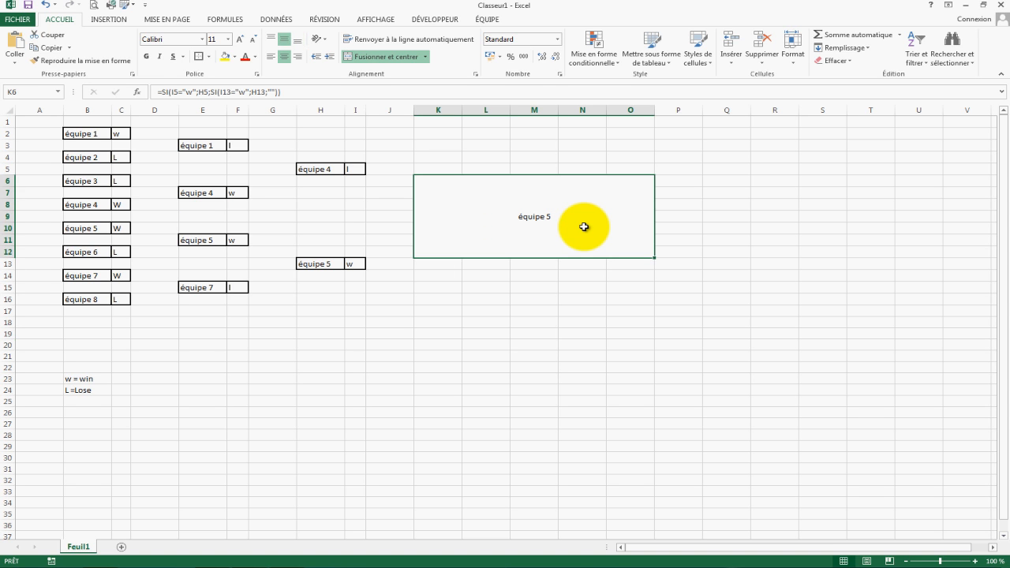
left_click(538, 326)
Step: Enlarge the text of the merged winner cell K6, trying size 72 and settling on font size 65
left_click(432, 210)
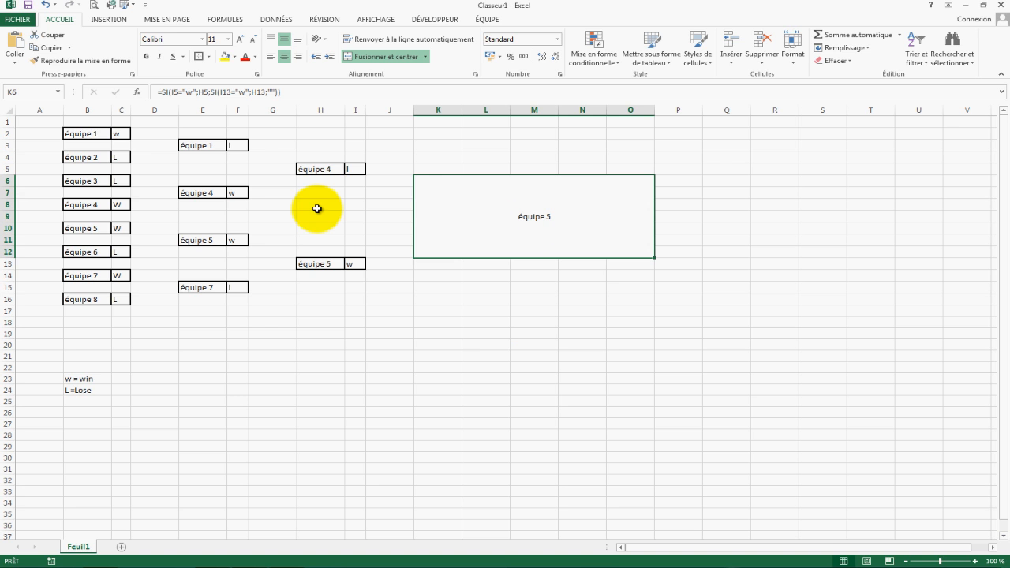
left_click(228, 38)
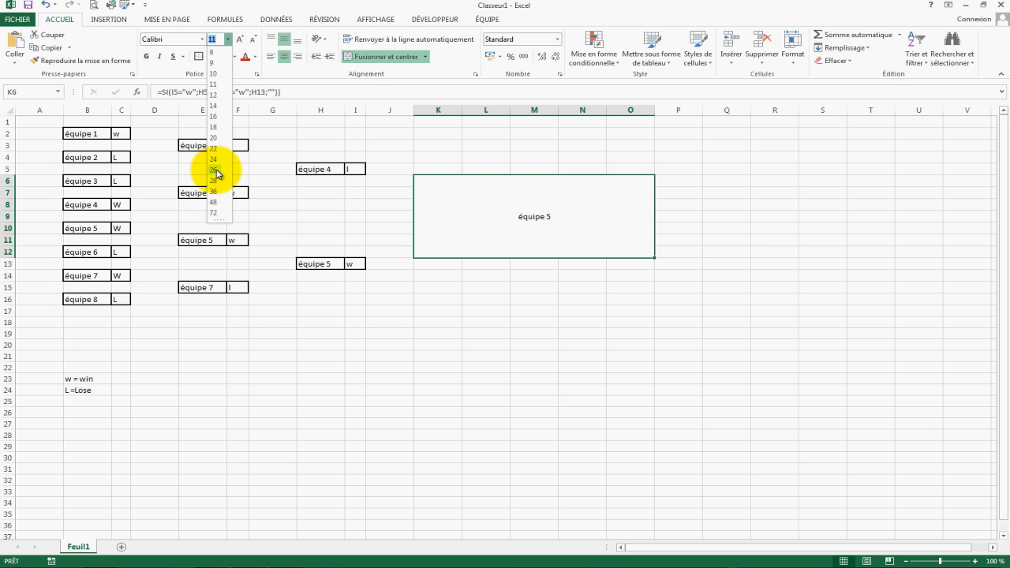
left_click(213, 211)
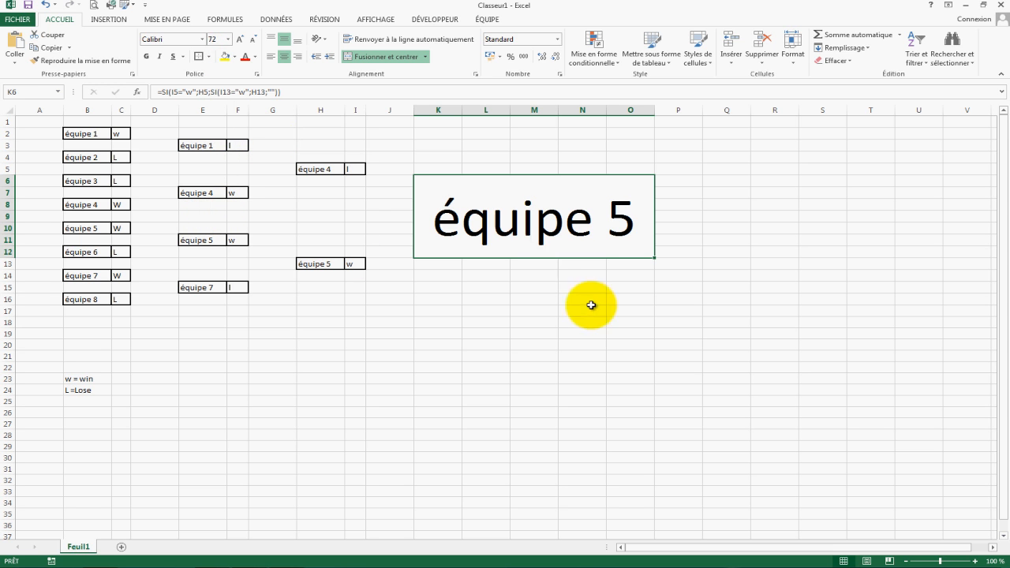
left_click(229, 40)
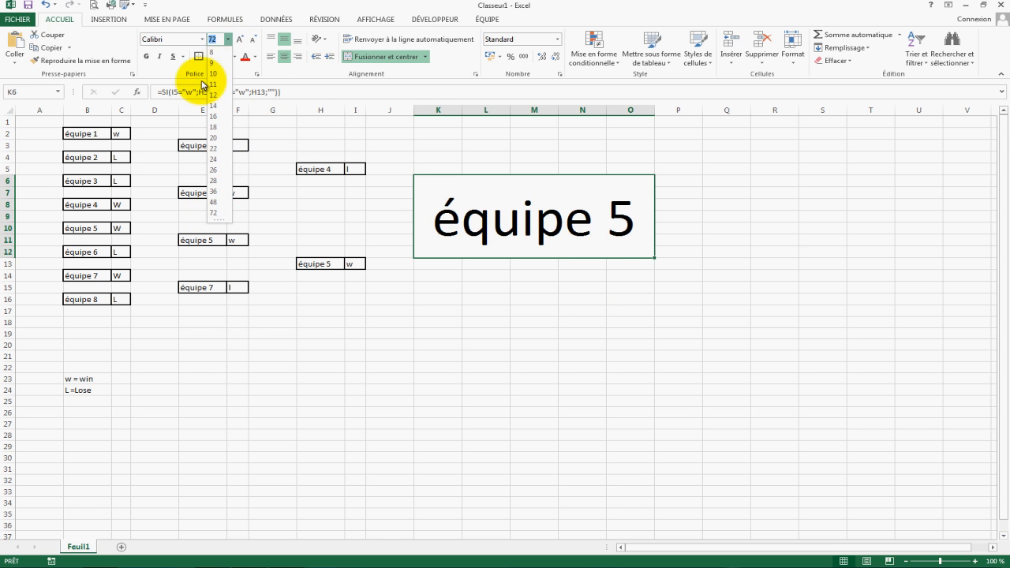
key("Return")
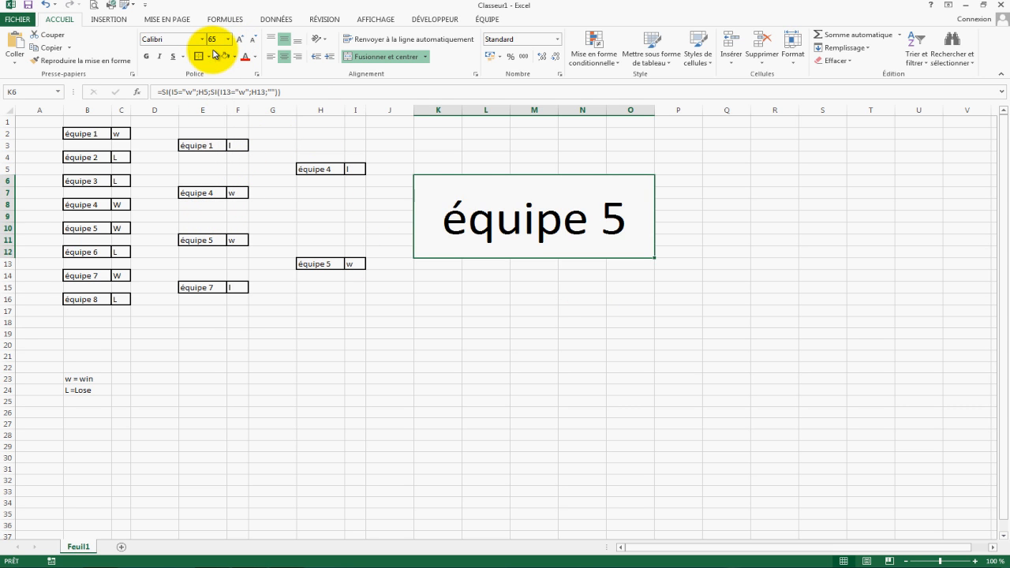
left_click(591, 318)
left_click(332, 169)
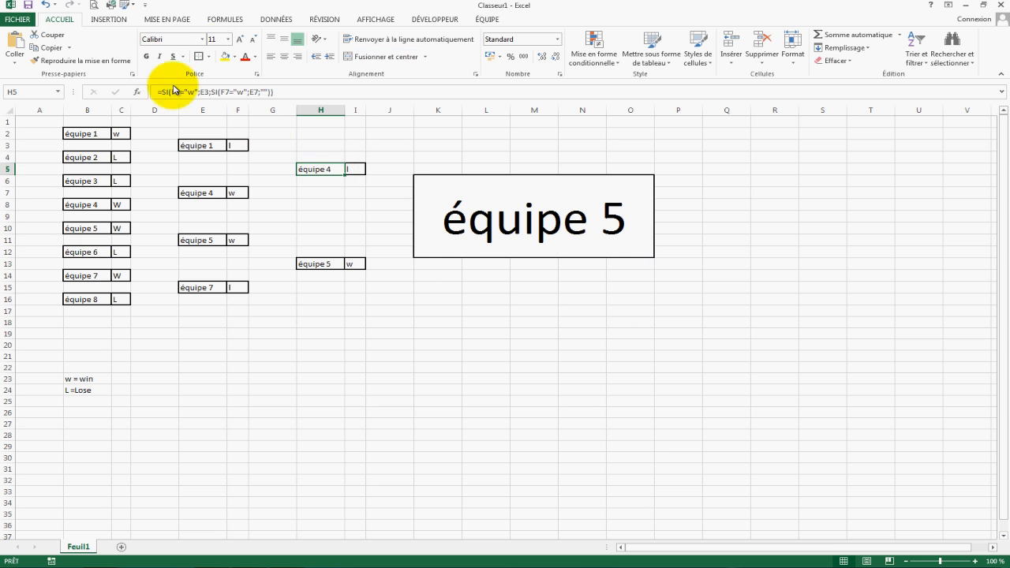
left_click(203, 39)
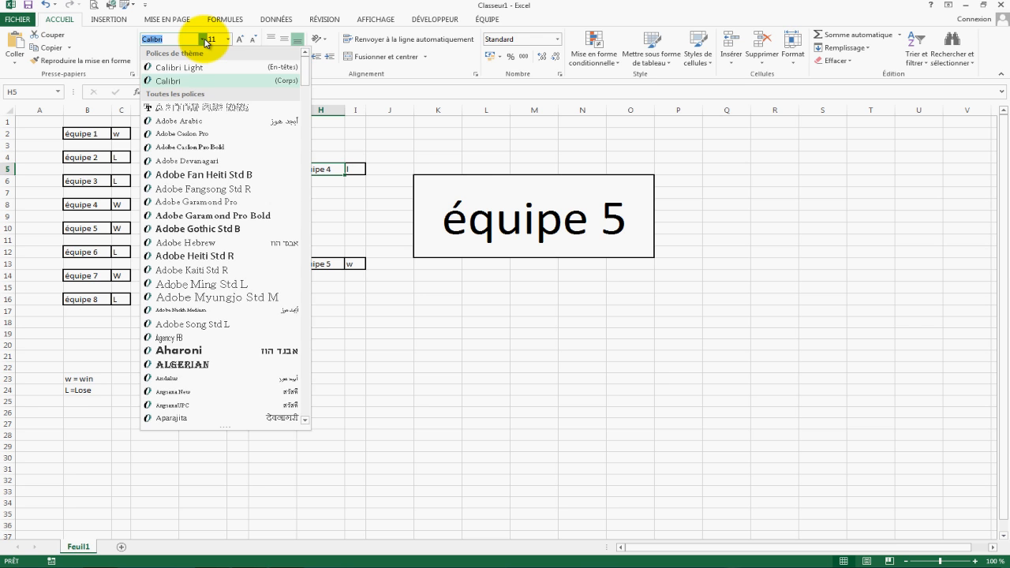
left_click(204, 40)
left_click(229, 39)
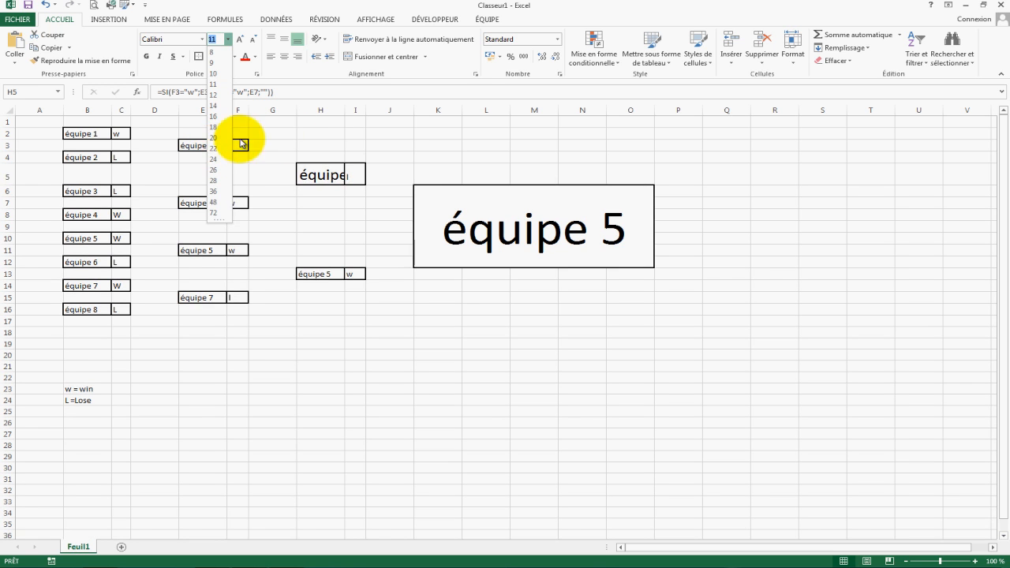
left_click(298, 137)
left_click_drag(325, 168, 315, 266)
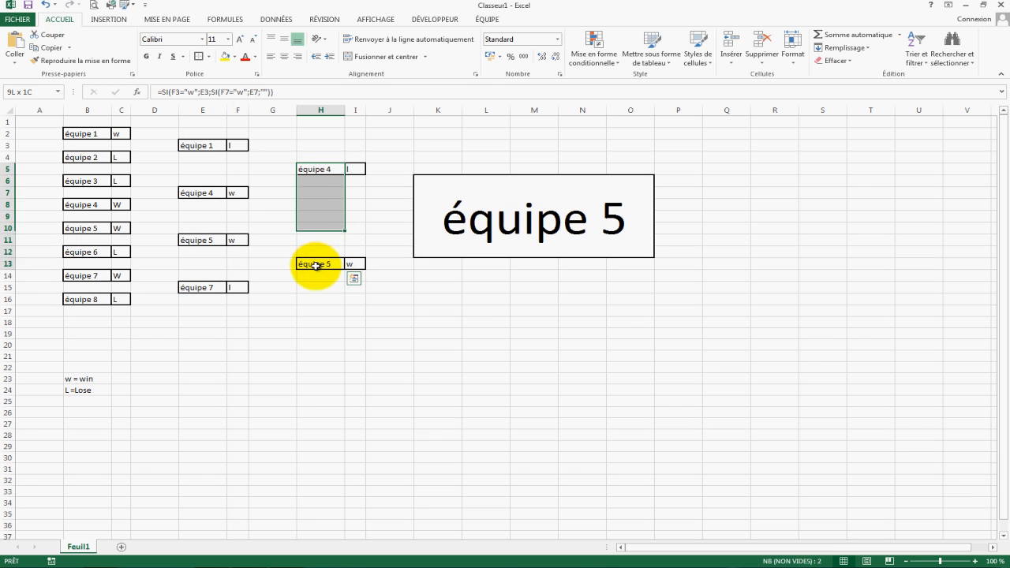
left_click_drag(310, 213, 321, 204)
Step: Set the font size to 18 for all team name cells of the three rounds in columns B, E and H
left_click(327, 169)
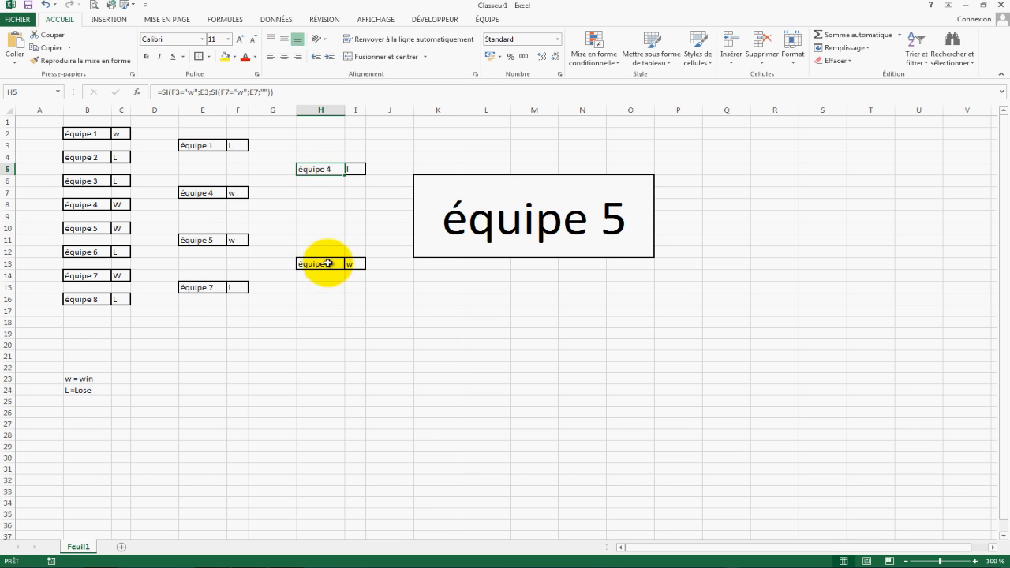
left_click(327, 263, "ctrl")
left_click(202, 285, "ctrl")
left_click(197, 240, "ctrl")
left_click(197, 192, "ctrl")
left_click(199, 147, "ctrl")
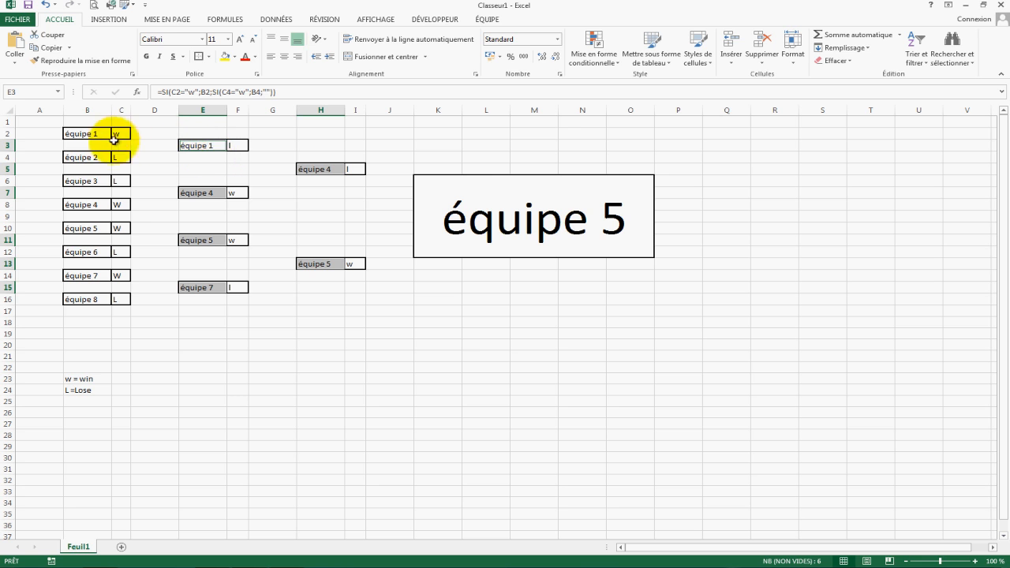
left_click(82, 134, "ctrl")
left_click(84, 158, "ctrl")
left_click(93, 182, "ctrl")
left_click(81, 204, "ctrl")
left_click(81, 227, "ctrl")
left_click(82, 252, "ctrl")
left_click(87, 275, "ctrl")
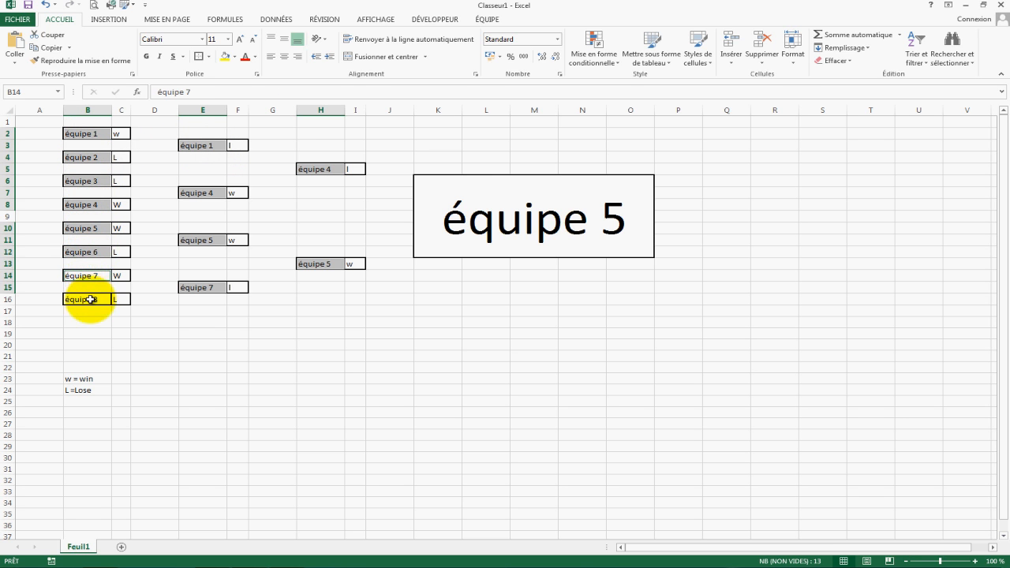
left_click(83, 299, "ctrl")
left_click(228, 39)
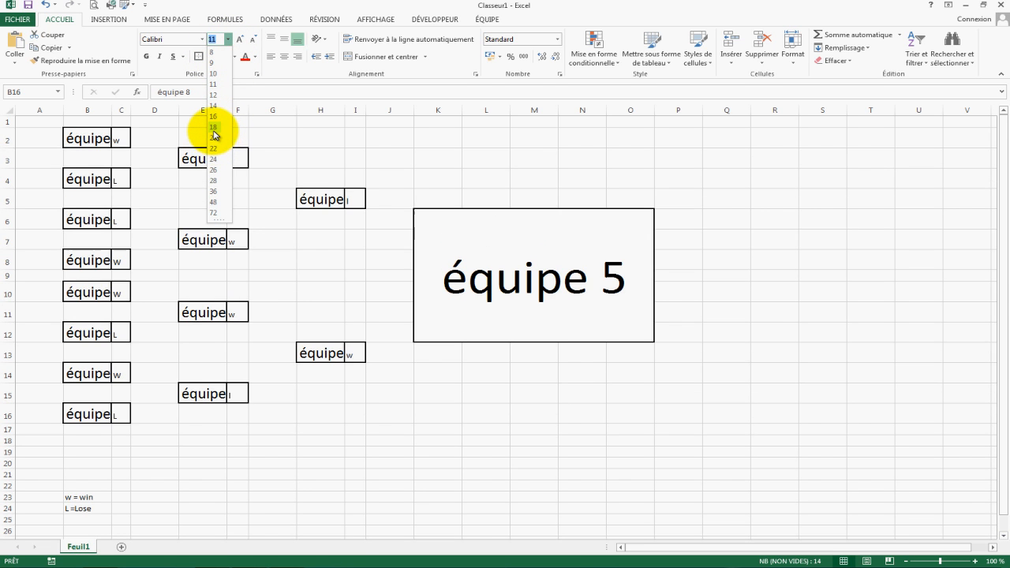
left_click(213, 127)
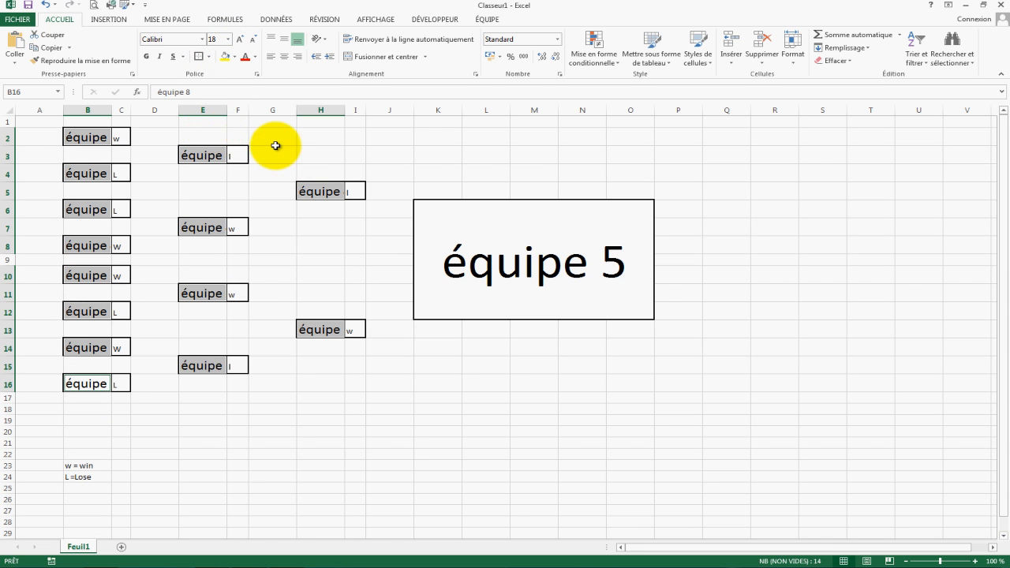
Step: Widen columns B, E and H to fit the full team names, and widen column O to enlarge the winner box
left_click(233, 154)
left_click_drag(110, 110, 159, 112)
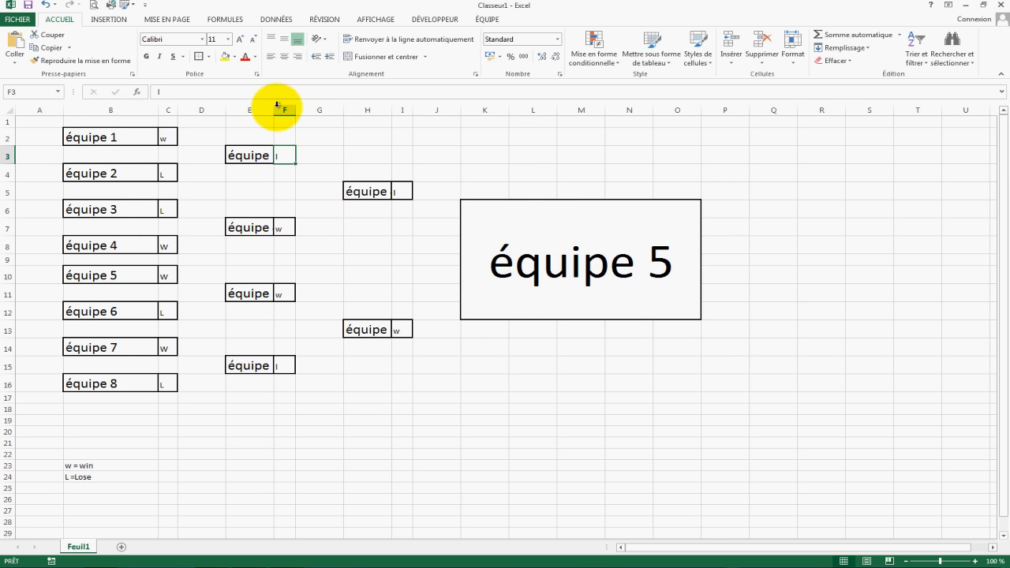
left_click_drag(273, 110, 319, 110)
left_click_drag(160, 112, 161, 113)
left_click_drag(320, 110, 319, 115)
left_click_drag(438, 110, 484, 114)
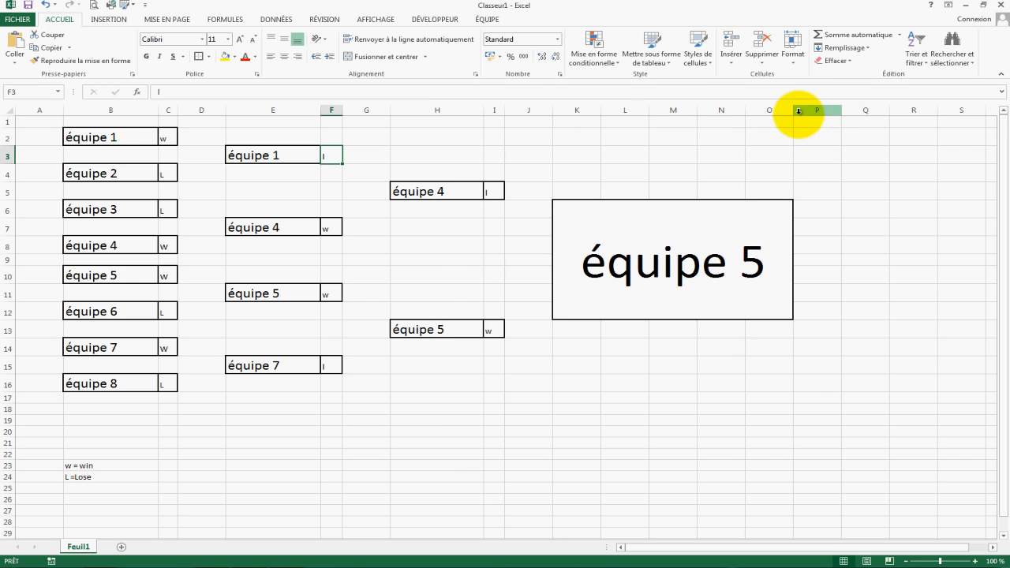
left_click_drag(790, 112, 862, 112)
left_click(691, 399)
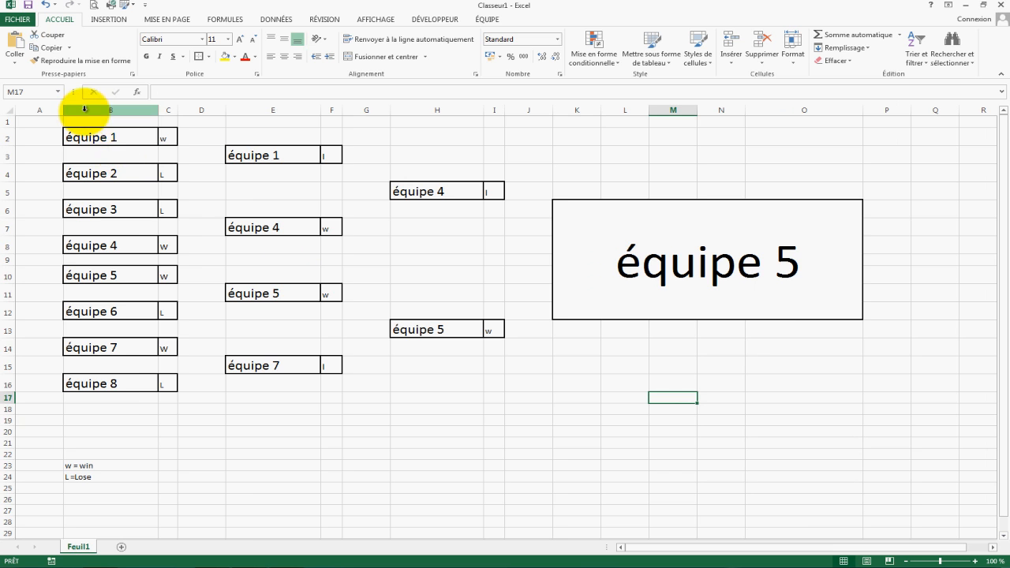
Step: Center the contents of columns B through P horizontally
left_click_drag(119, 110, 879, 142)
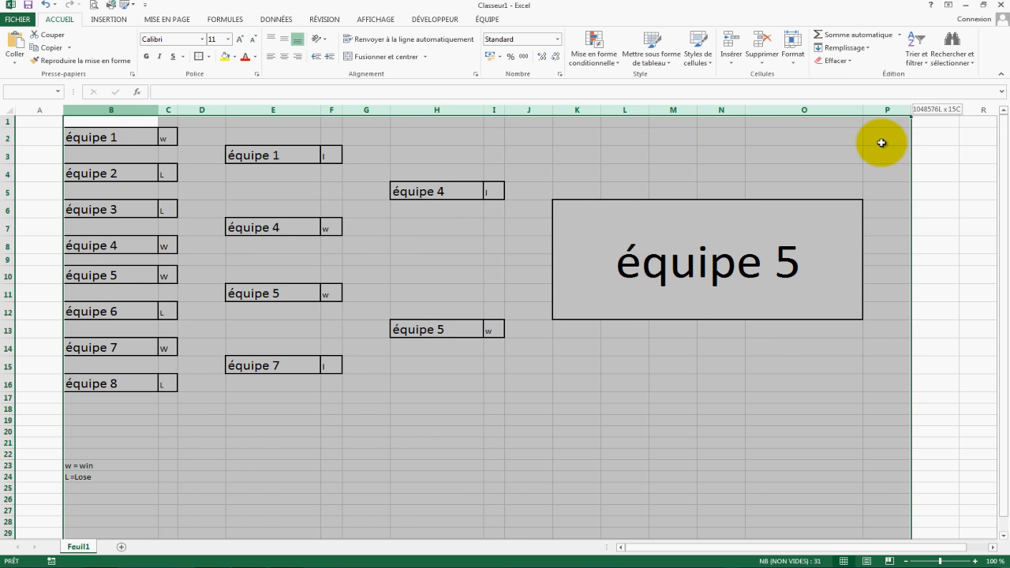
left_click(285, 56)
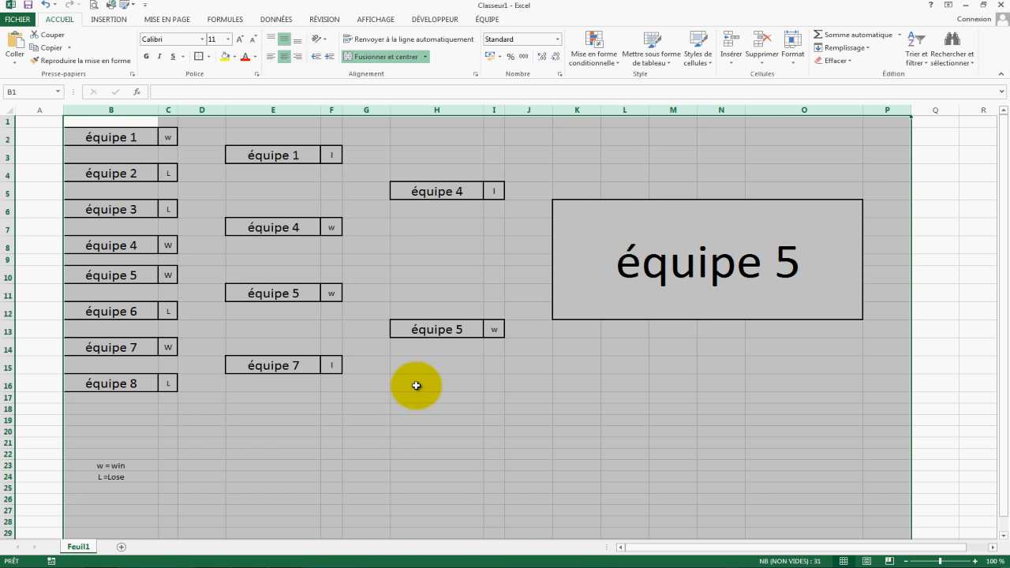
left_click(454, 443)
left_click(426, 398)
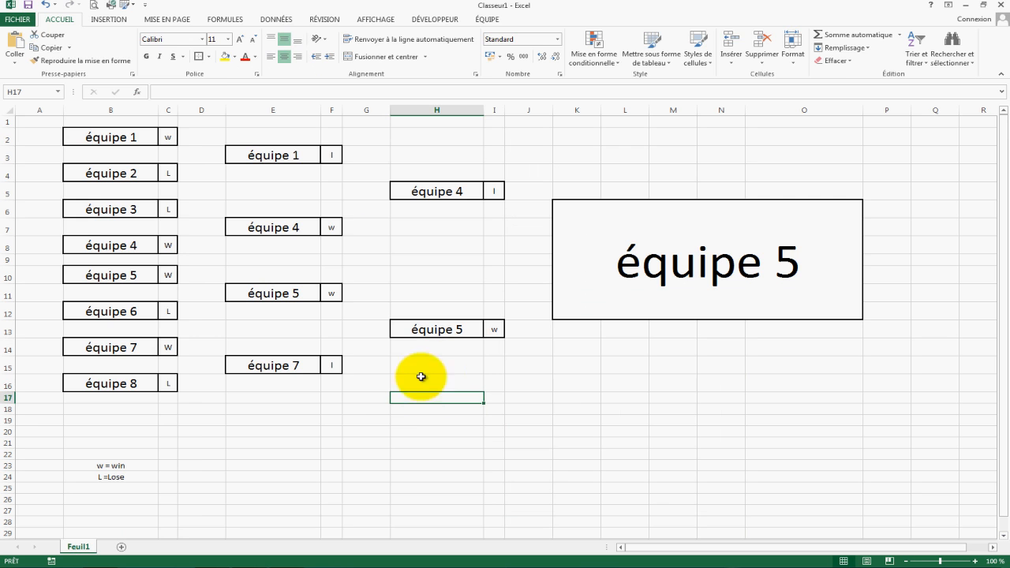
Step: Draw a closing brace about 1.85 cm high linking équipe 1 and équipe 2 to E3, and give it a black outline style
left_click(108, 19)
left_click(206, 55)
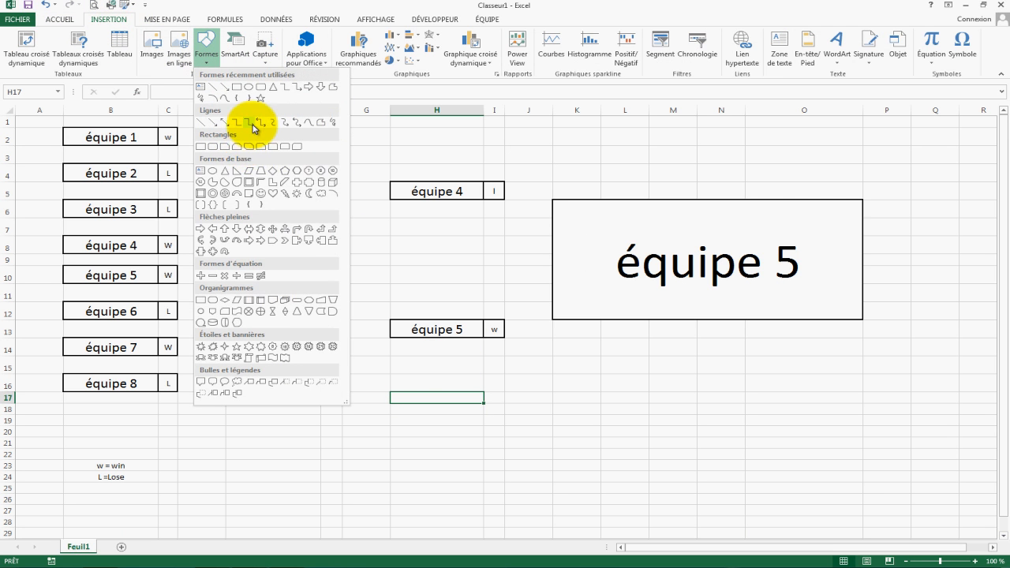
left_click(261, 97)
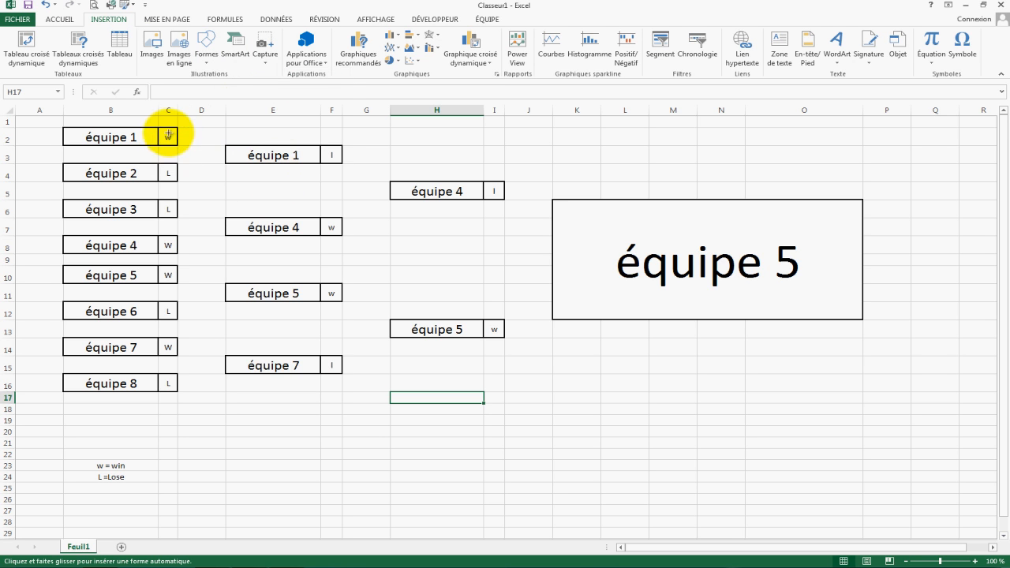
left_click_drag(183, 138, 213, 163)
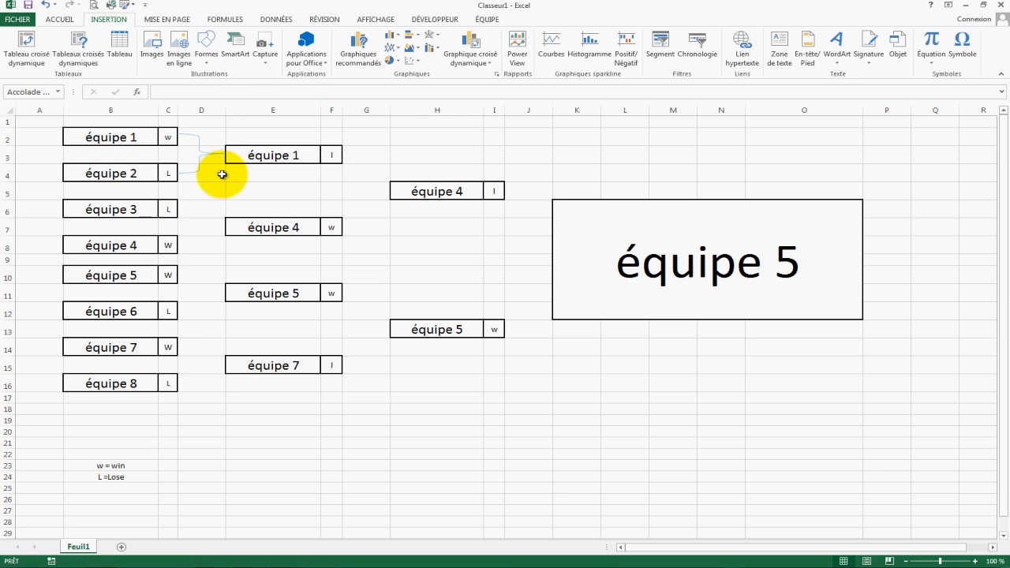
left_click_drag(223, 174, 222, 172)
left_click(177, 47)
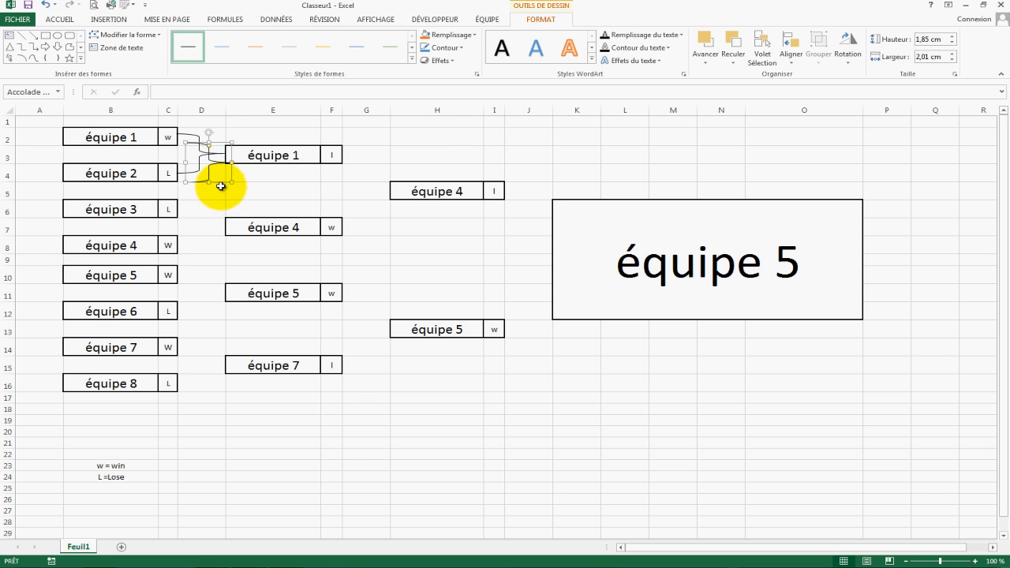
Step: Place copies of the brace beside the other three first-round pairs and both second-round pairs, fitting each to the height of its pair
left_click_drag(210, 174, 202, 241)
left_click_drag(201, 239, 204, 365)
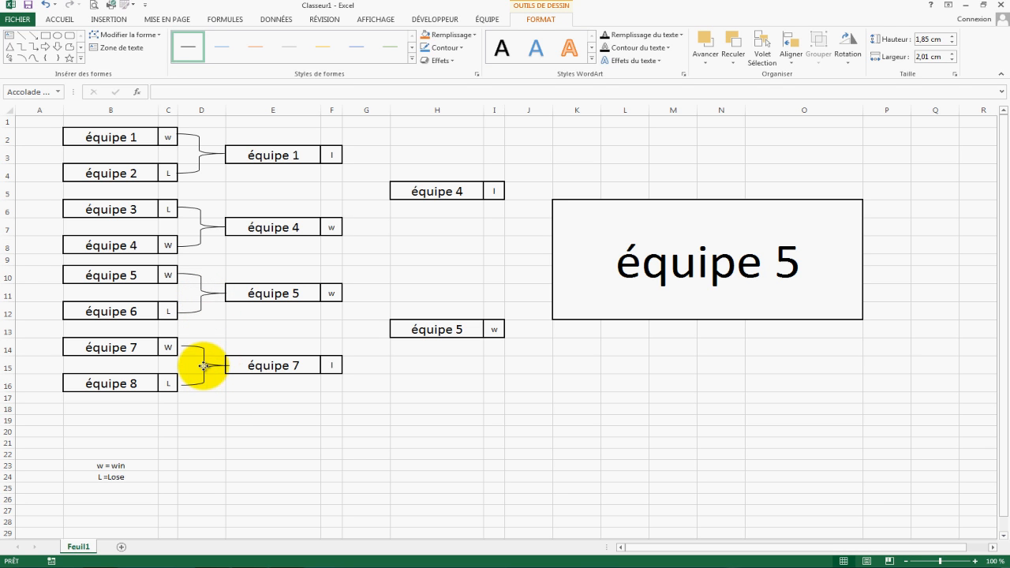
key("ctrl+v")
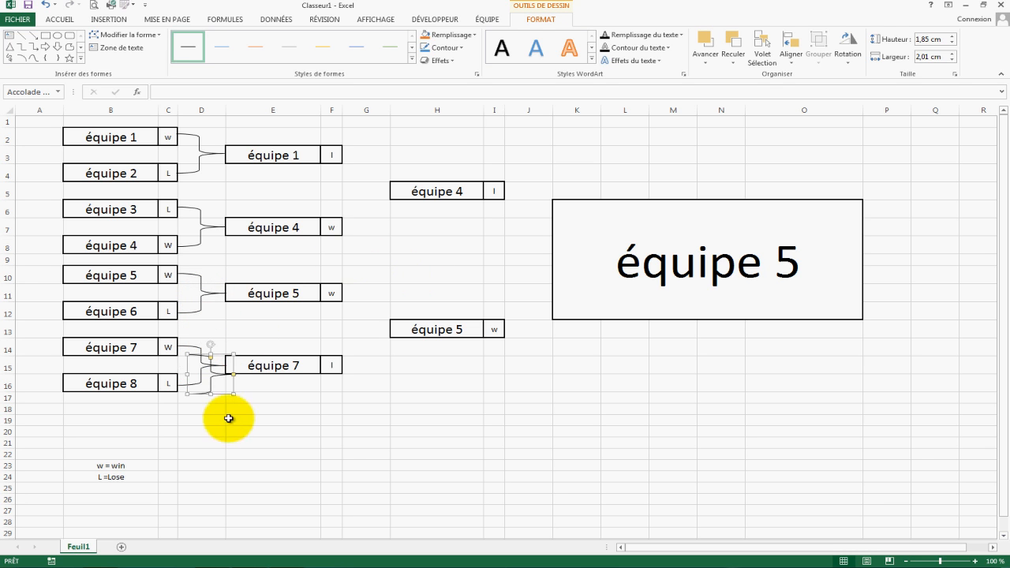
left_click_drag(210, 379, 371, 227)
key("ctrl+v")
left_click_drag(368, 172, 364, 368)
left_click(484, 250)
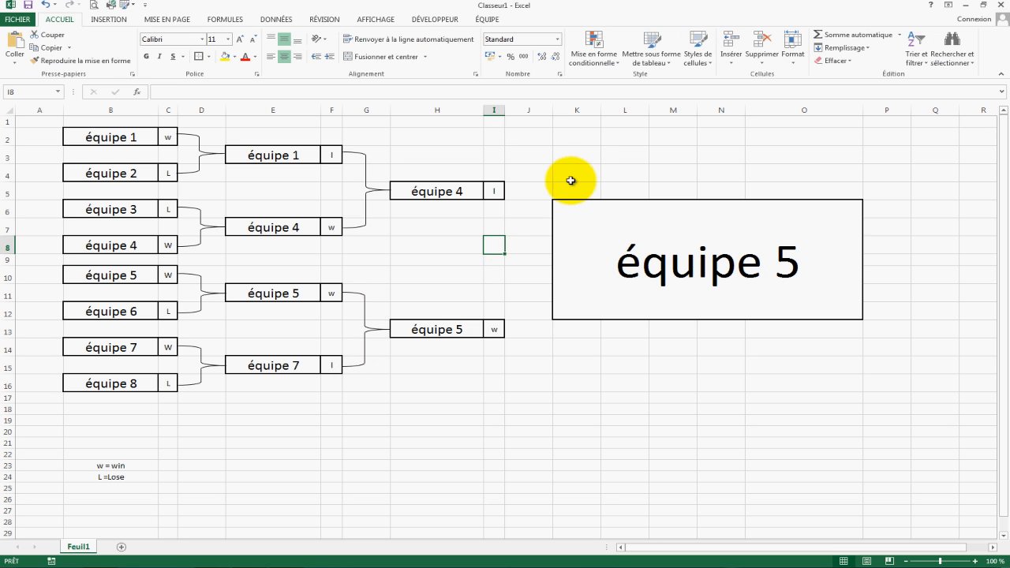
Step: Paste another brace in column J and stretch it to link the third-round cells I5 and I13 to the winner box
key("ctrl+v")
left_click_drag(513, 266, 527, 328)
mouse_move(550, 260)
left_mouse_down()
mouse_move(551, 232)
mouse_move(551, 258)
left_mouse_up()
left_click(627, 166)
left_click(683, 443)
left_click(449, 451)
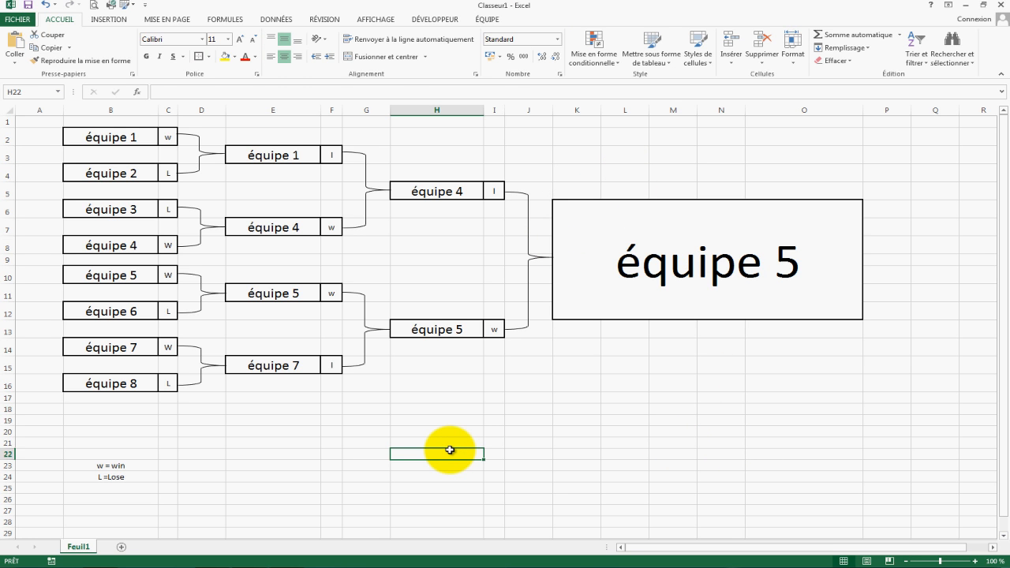